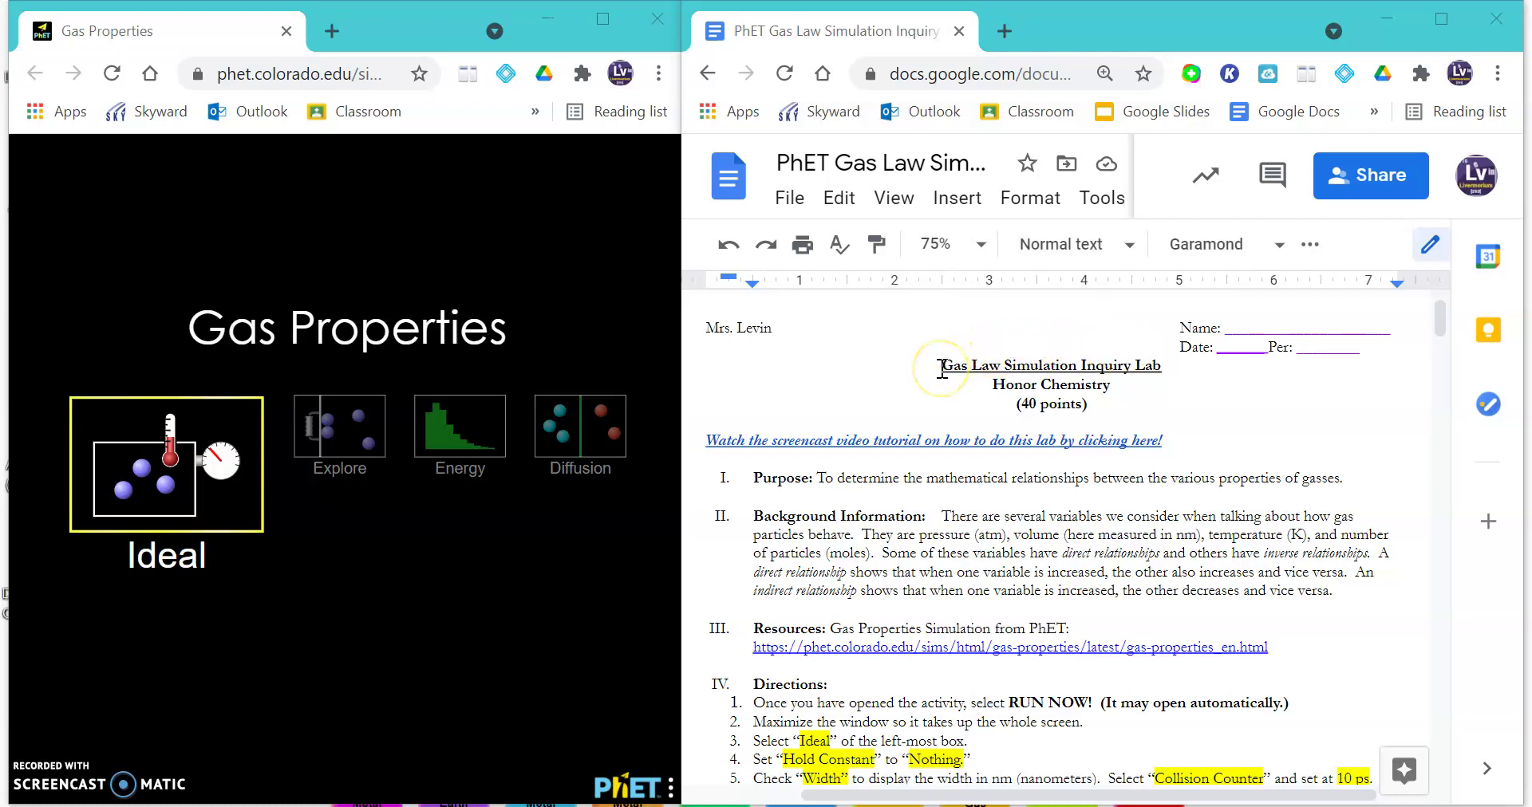
Review the Gas Law Simulation Inquiry Lab title and its PhET simulation link
{"action": "left_click_drag", "start_coordinate": [942, 367], "coordinate": [1157, 369]}
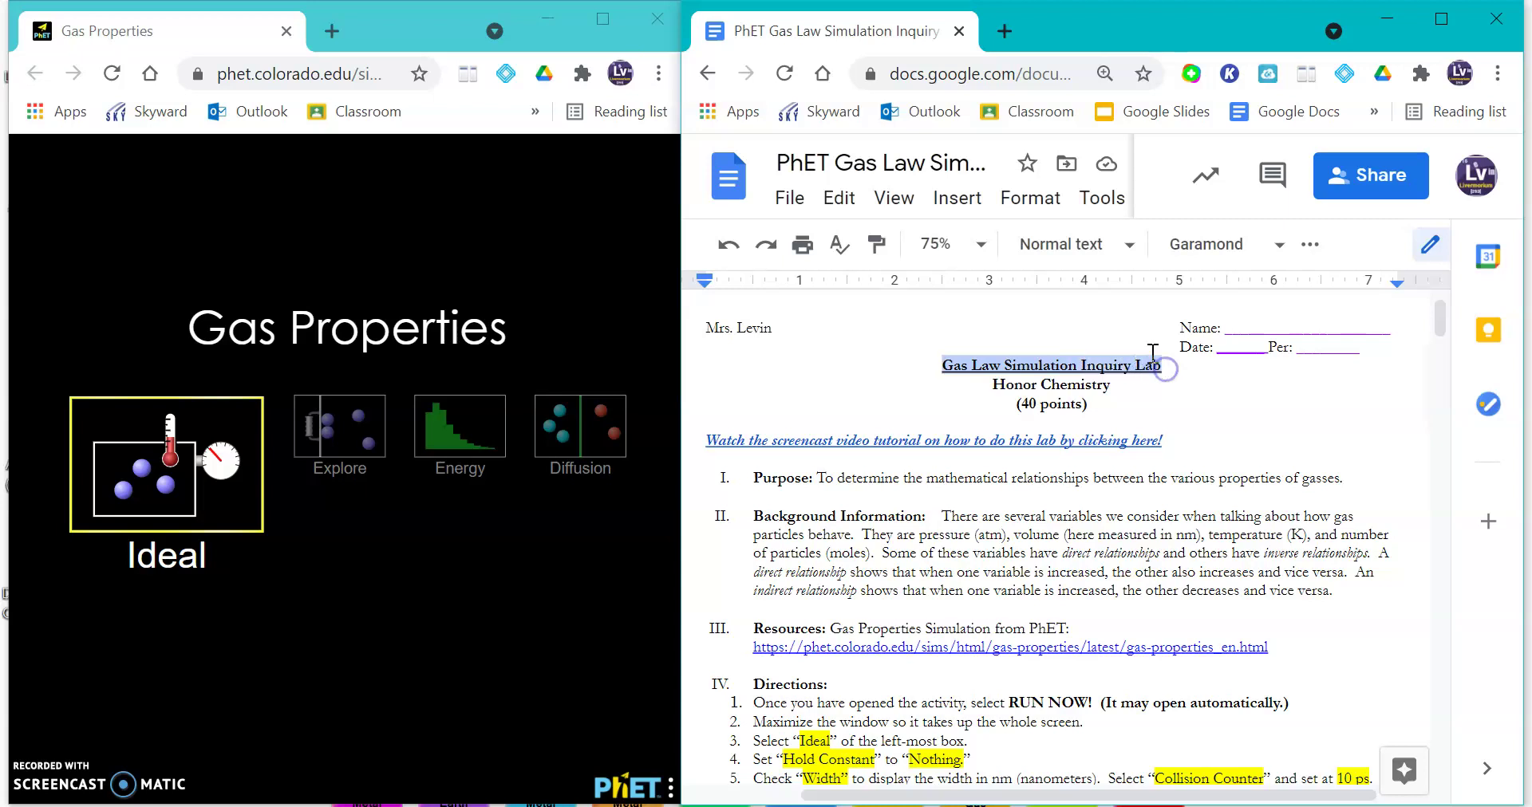
{"action": "left_click", "coordinate": [820, 165]}
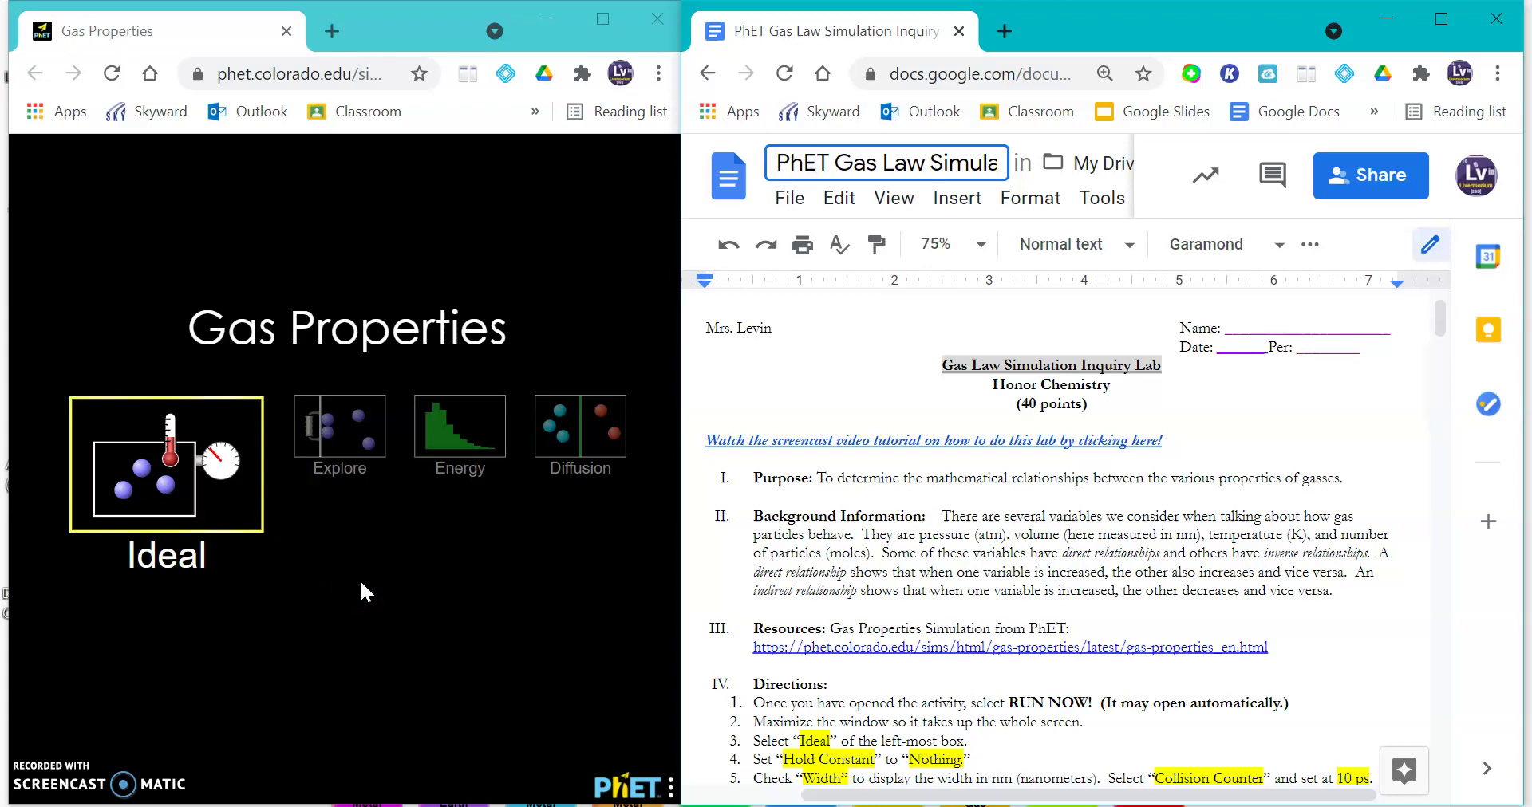
{"action": "left_click", "coordinate": [881, 648]}
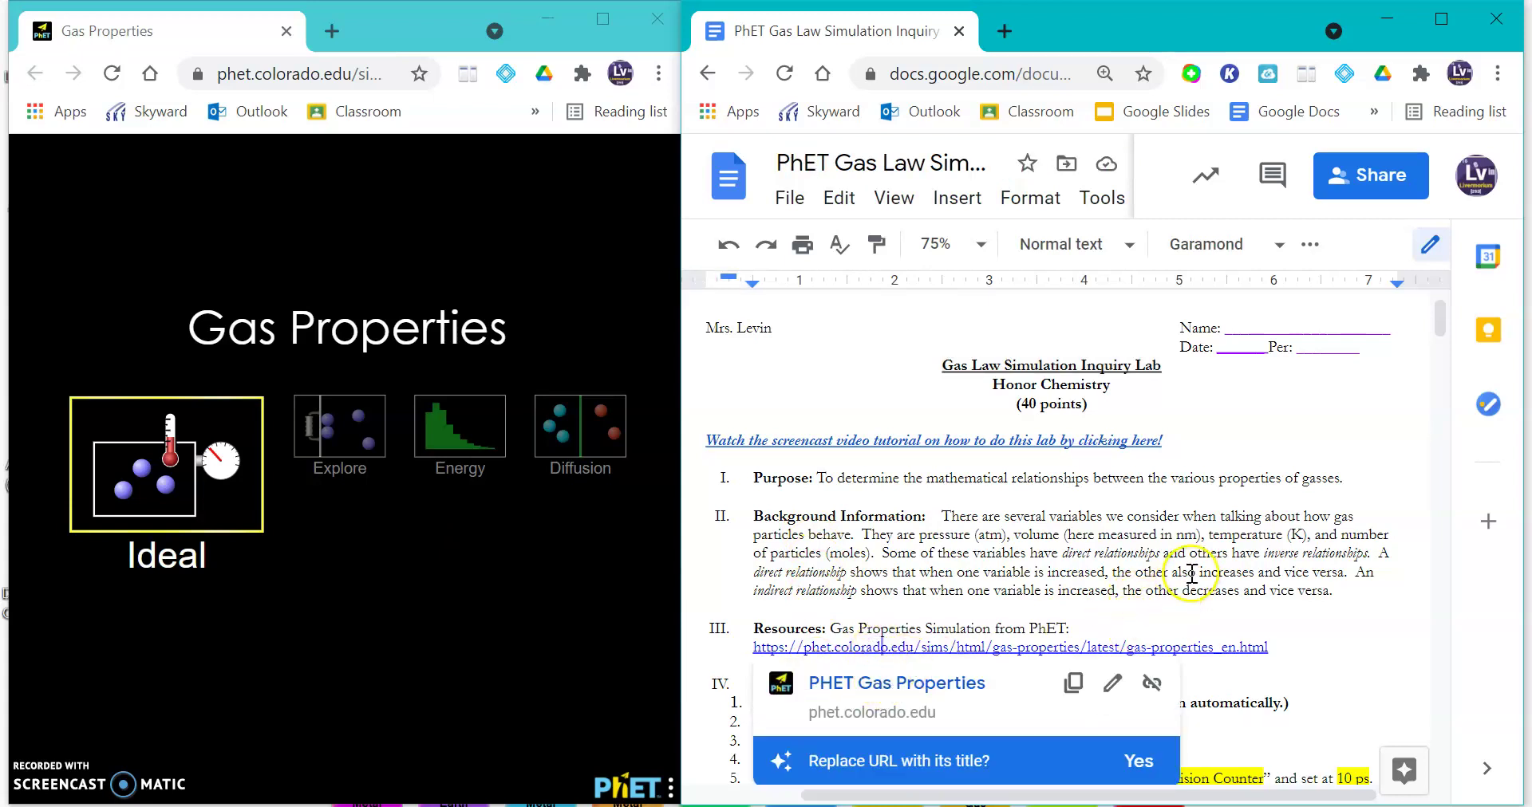
{"action": "left_click", "coordinate": [843, 574]}
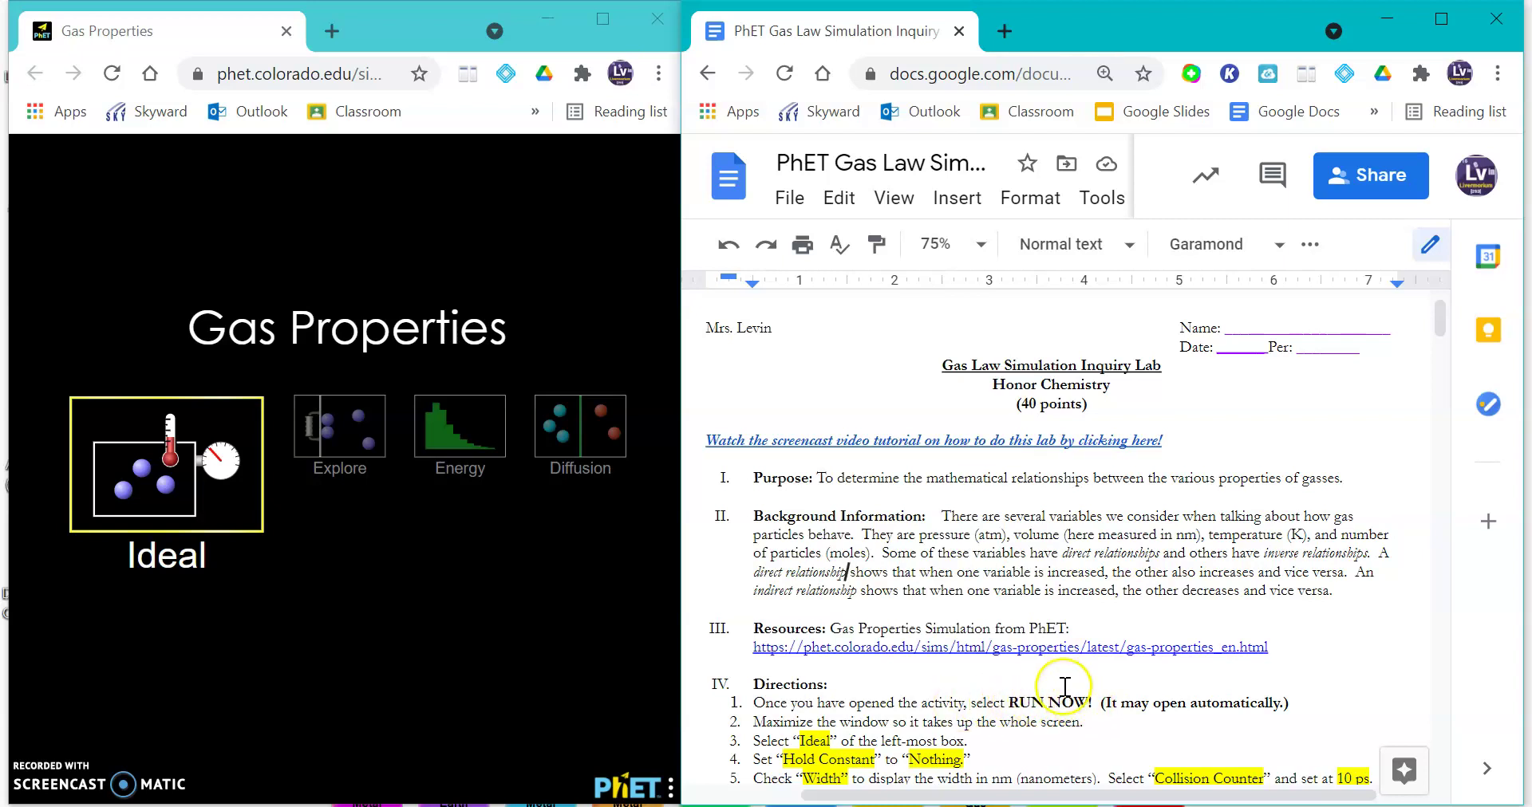
Open the Ideal screen with the stopwatch, collision counter and heavy/light particle controls showing
{"action": "scroll", "coordinate": [1051, 703], "scroll_direction": "down", "scroll_amount": 2}
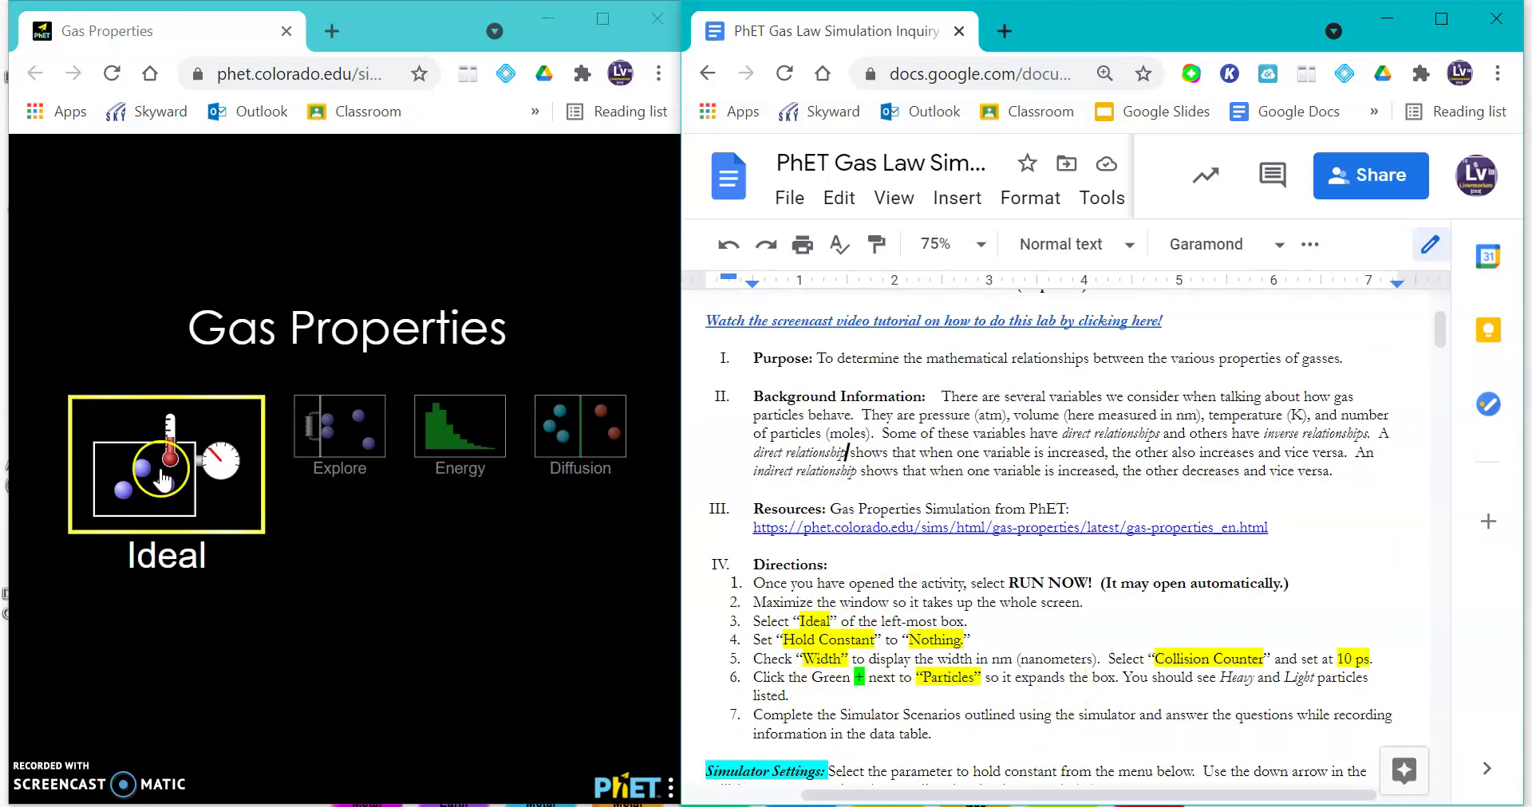
{"action": "left_click", "coordinate": [158, 466]}
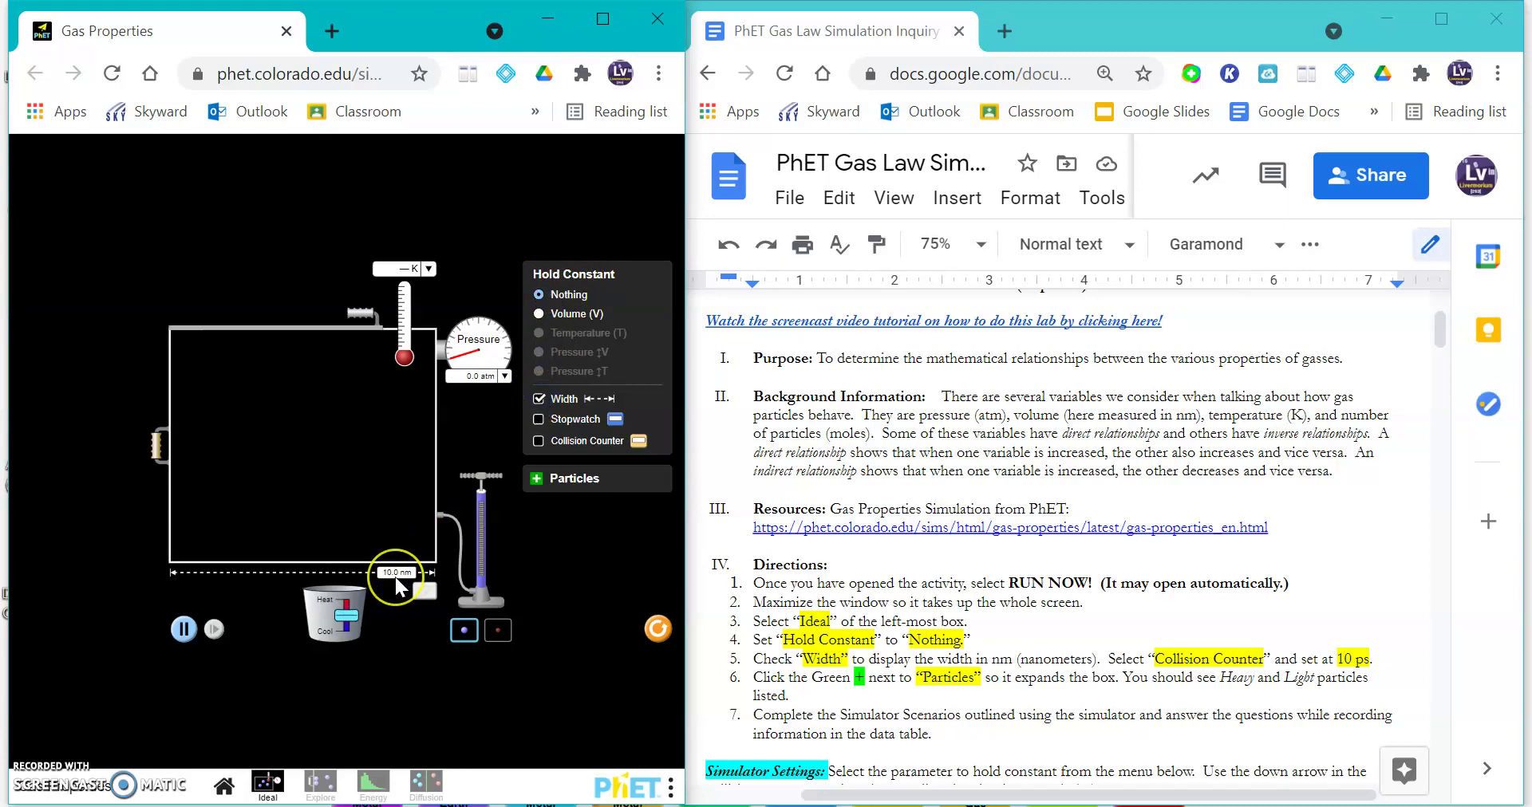
{"action": "left_click", "coordinate": [539, 420]}
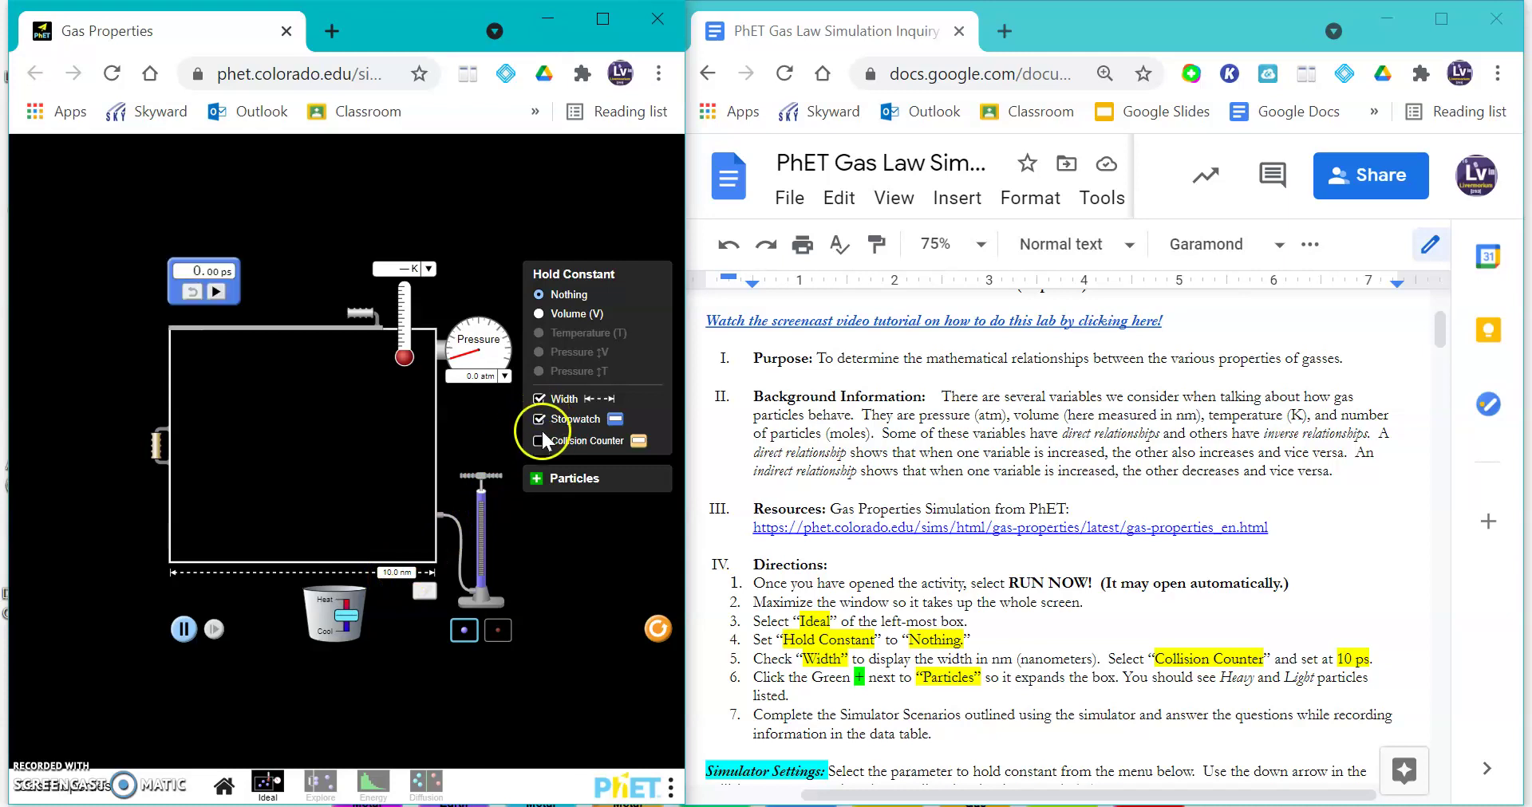
{"action": "left_click", "coordinate": [539, 440]}
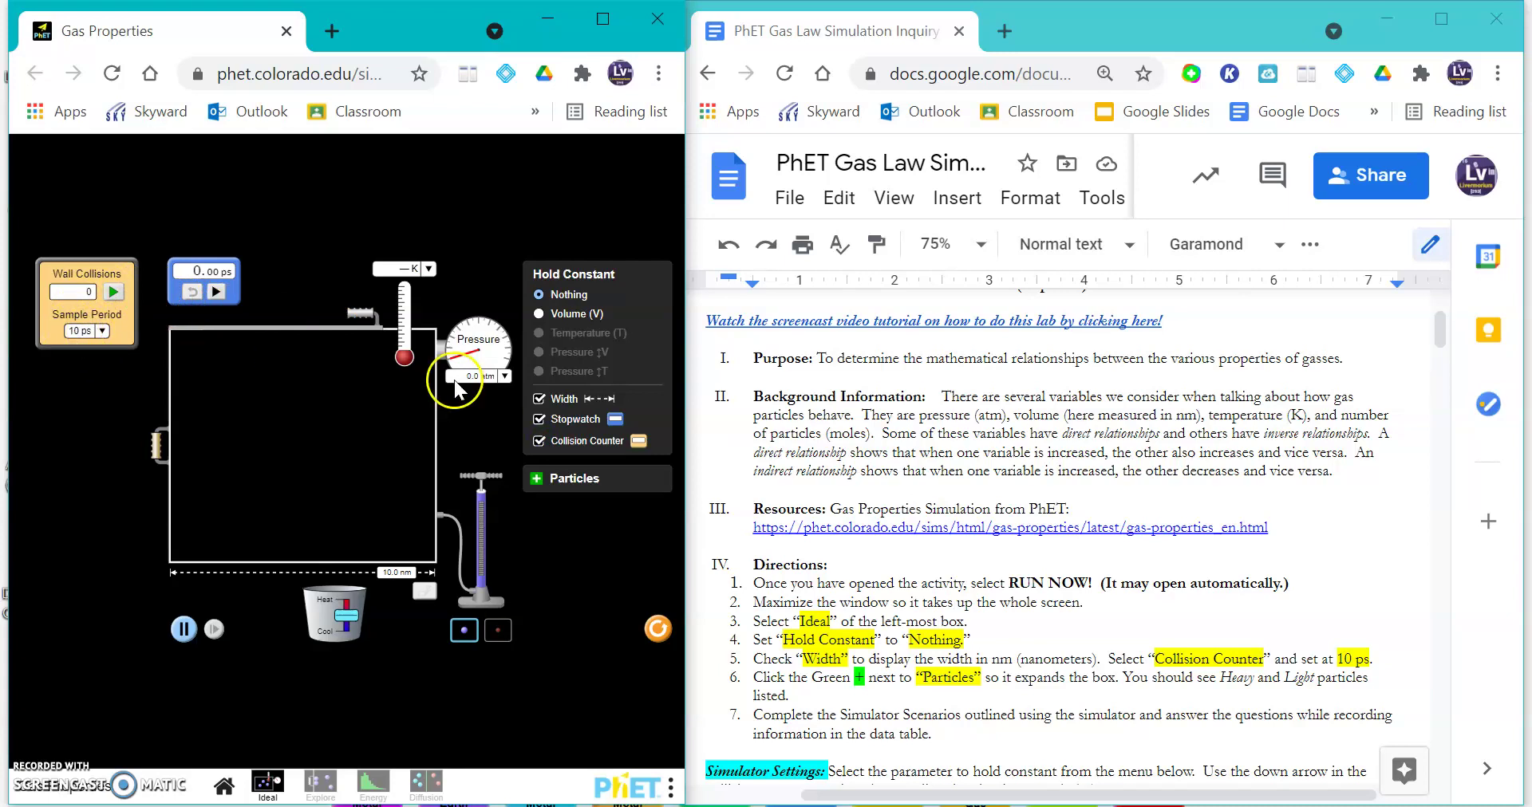
{"action": "left_click", "coordinate": [536, 478]}
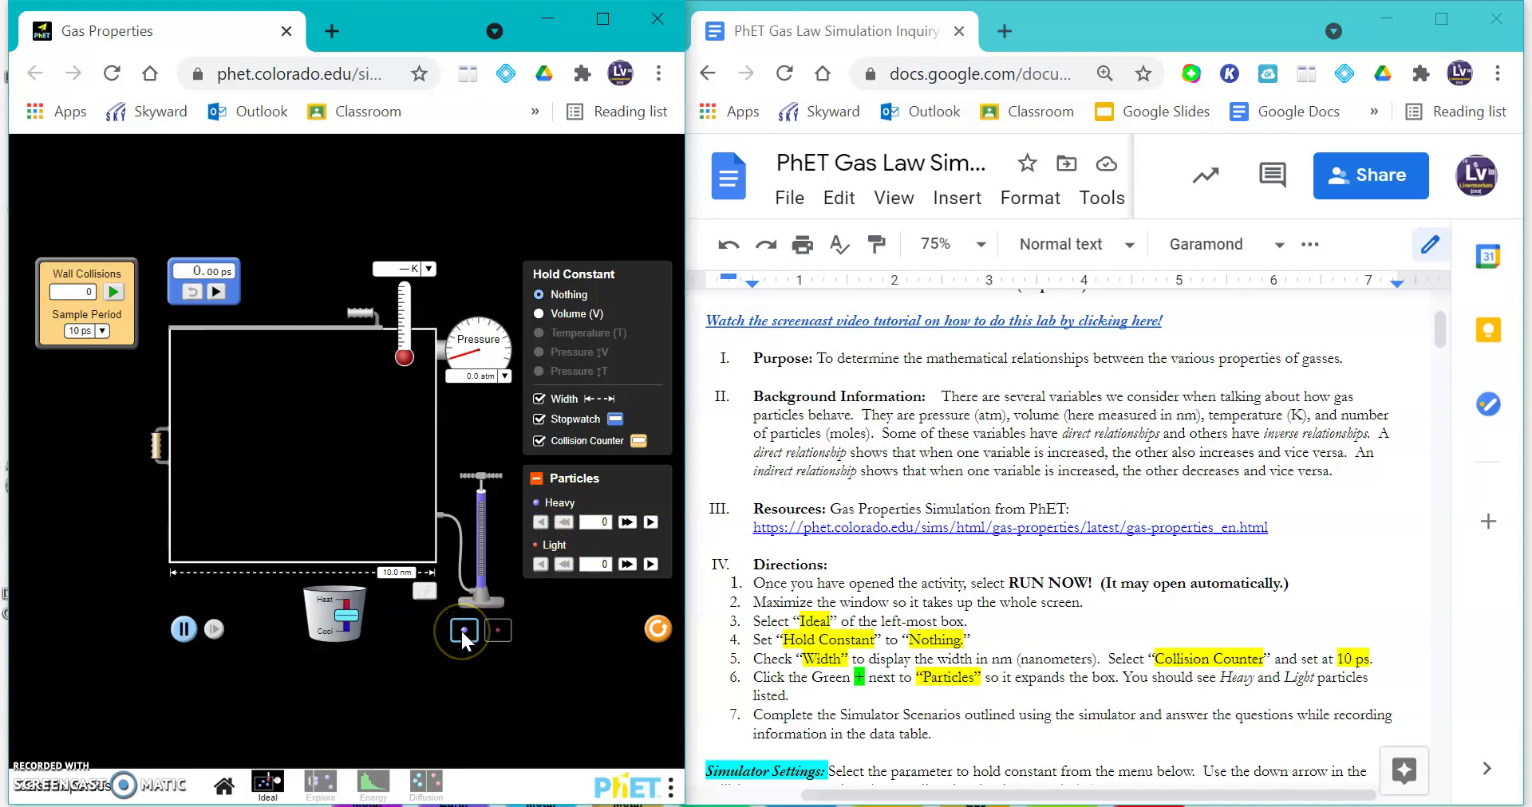
Pump heavy particles in, then adjust the counts to 212 heavy and 250 light
{"action": "left_click", "coordinate": [497, 631]}
{"action": "left_click", "coordinate": [464, 630]}
{"action": "left_click", "coordinate": [590, 594]}
{"action": "mouse_move", "coordinate": [488, 476]}
{"action": "left_mouse_down"}
{"action": "mouse_move", "coordinate": [488, 530]}
{"action": "mouse_move", "coordinate": [487, 478]}
{"action": "left_mouse_up"}
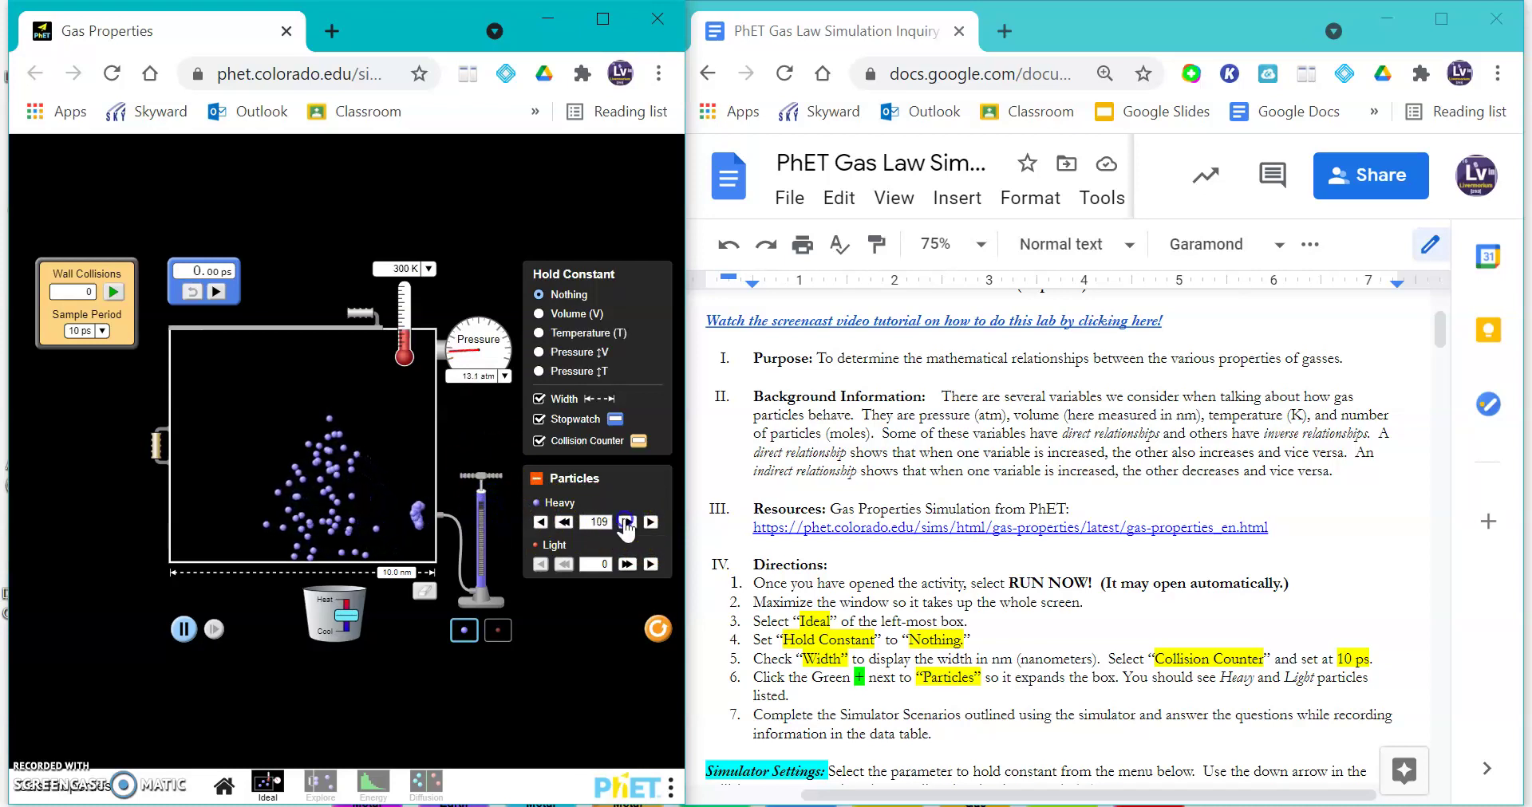
{"action": "left_click", "coordinate": [627, 523]}
{"action": "left_click", "coordinate": [626, 523]}
{"action": "left_click", "coordinate": [626, 523]}
{"action": "left_click", "coordinate": [651, 522]}
{"action": "left_click", "coordinate": [651, 523]}
{"action": "left_click", "coordinate": [651, 523]}
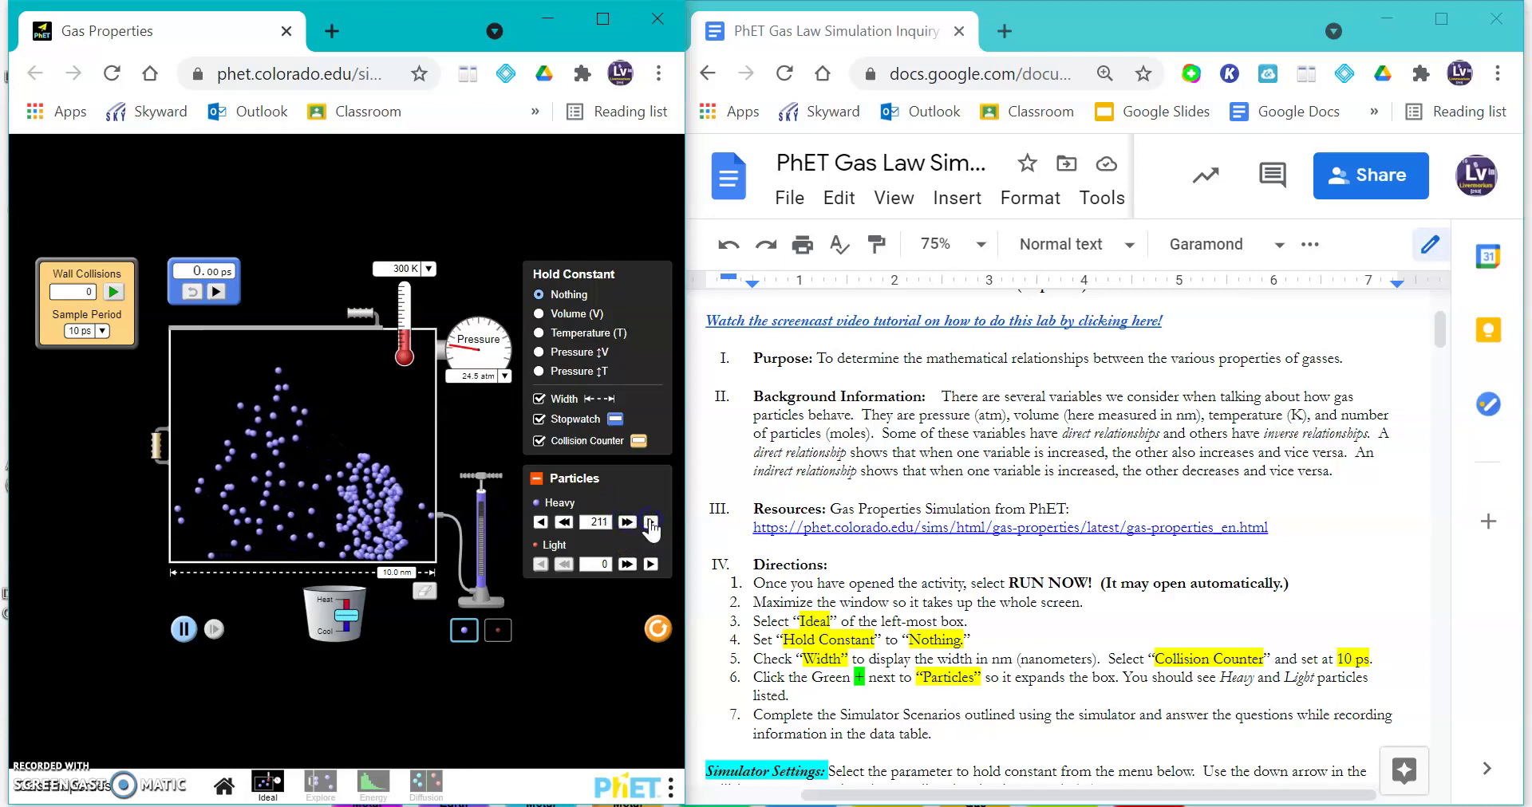
{"action": "left_click", "coordinate": [582, 563]}
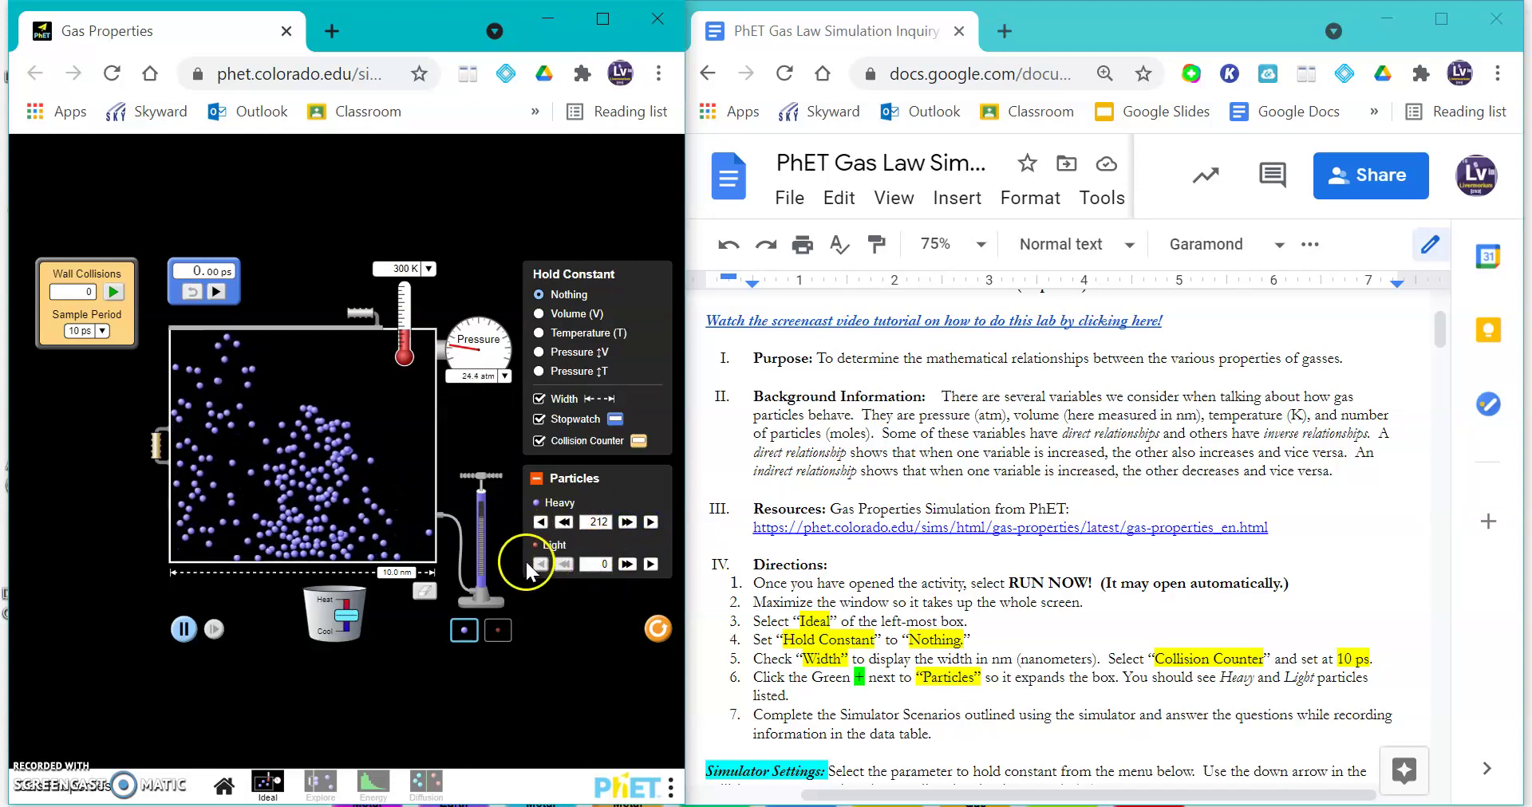
{"action": "left_click", "coordinate": [626, 564]}
{"action": "left_click", "coordinate": [626, 563]}
{"action": "left_click", "coordinate": [626, 564]}
{"action": "left_click", "coordinate": [626, 564]}
{"action": "left_click", "coordinate": [626, 564]}
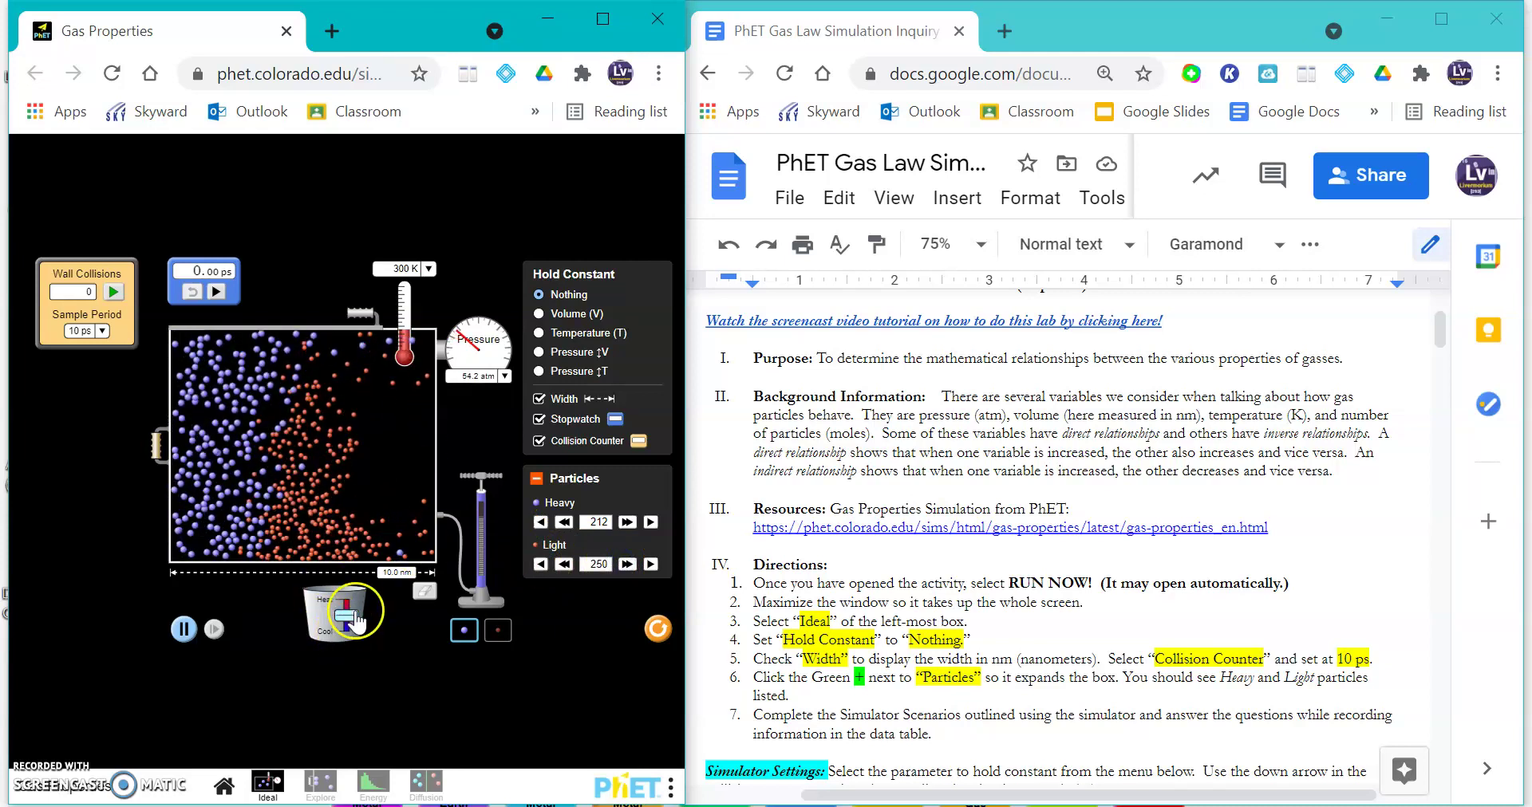
Cool the gas, pull the wall out to 11.3 nm, and briefly open the lid
{"action": "left_click_drag", "start_coordinate": [347, 617], "coordinate": [351, 658]}
{"action": "left_click_drag", "start_coordinate": [157, 449], "coordinate": [128, 459]}
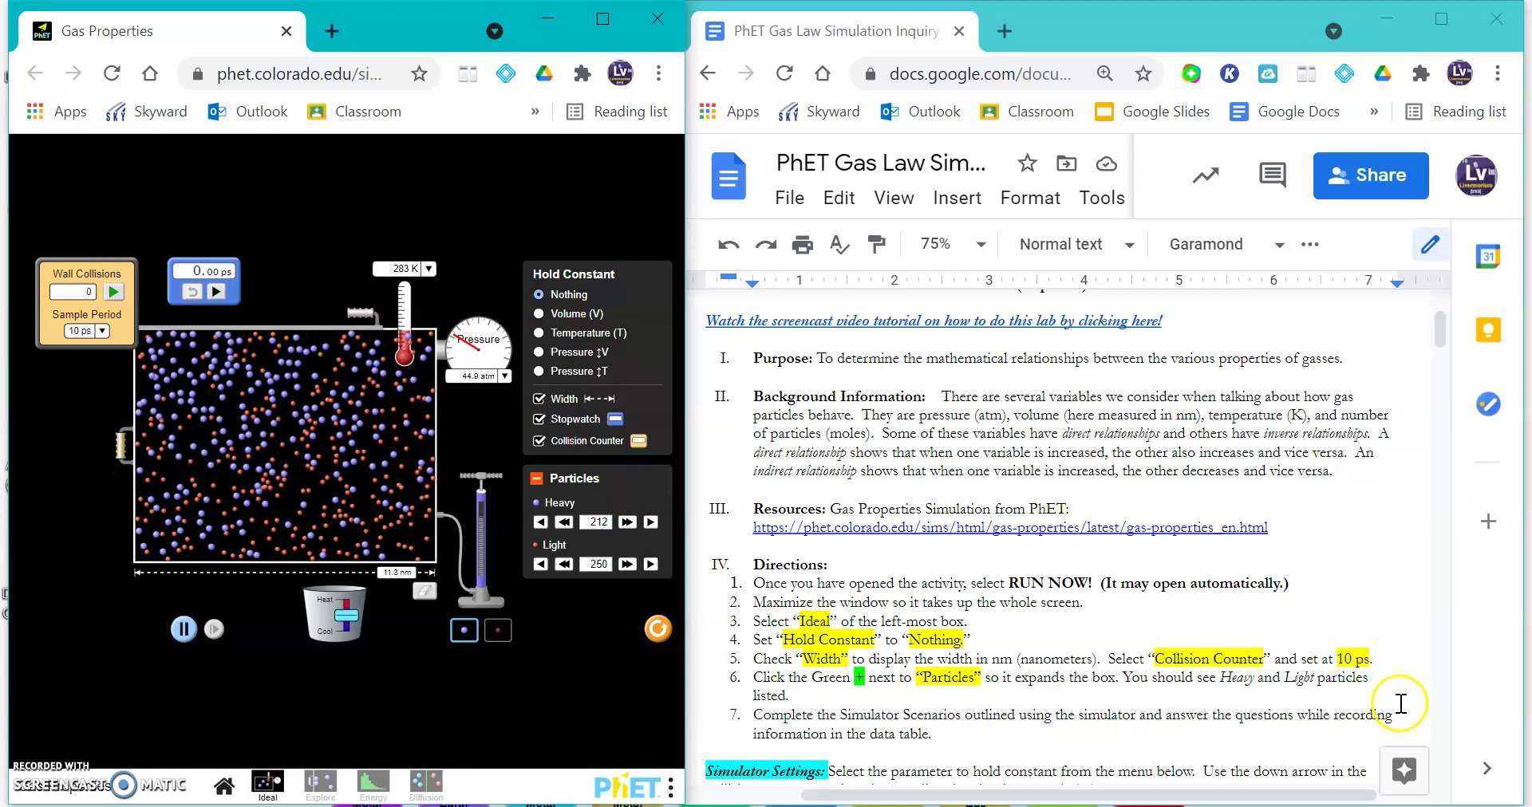
{"action": "left_click_drag", "start_coordinate": [372, 323], "coordinate": [227, 319]}
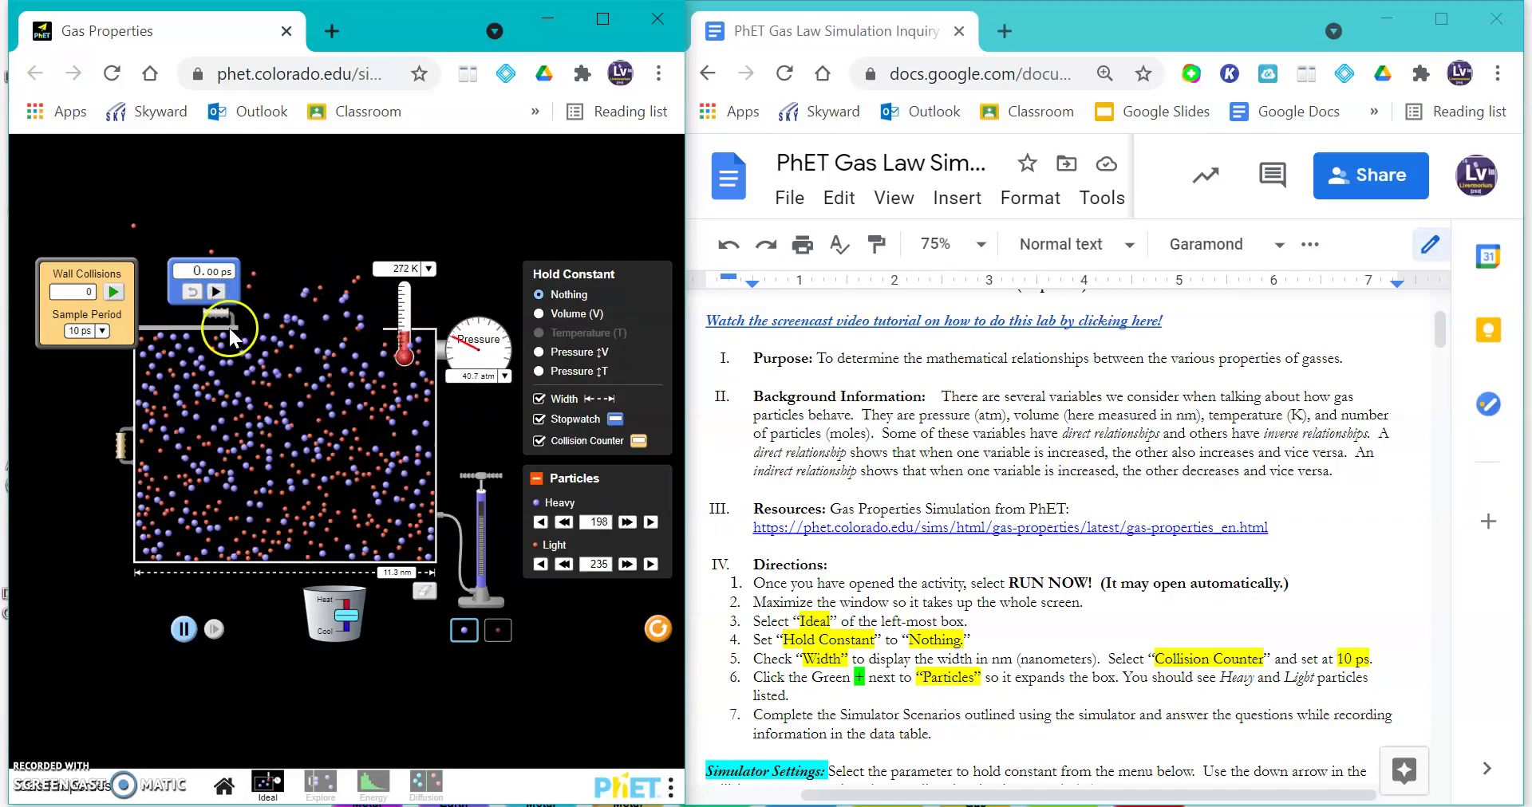
{"action": "left_click_drag", "start_coordinate": [221, 318], "coordinate": [365, 317]}
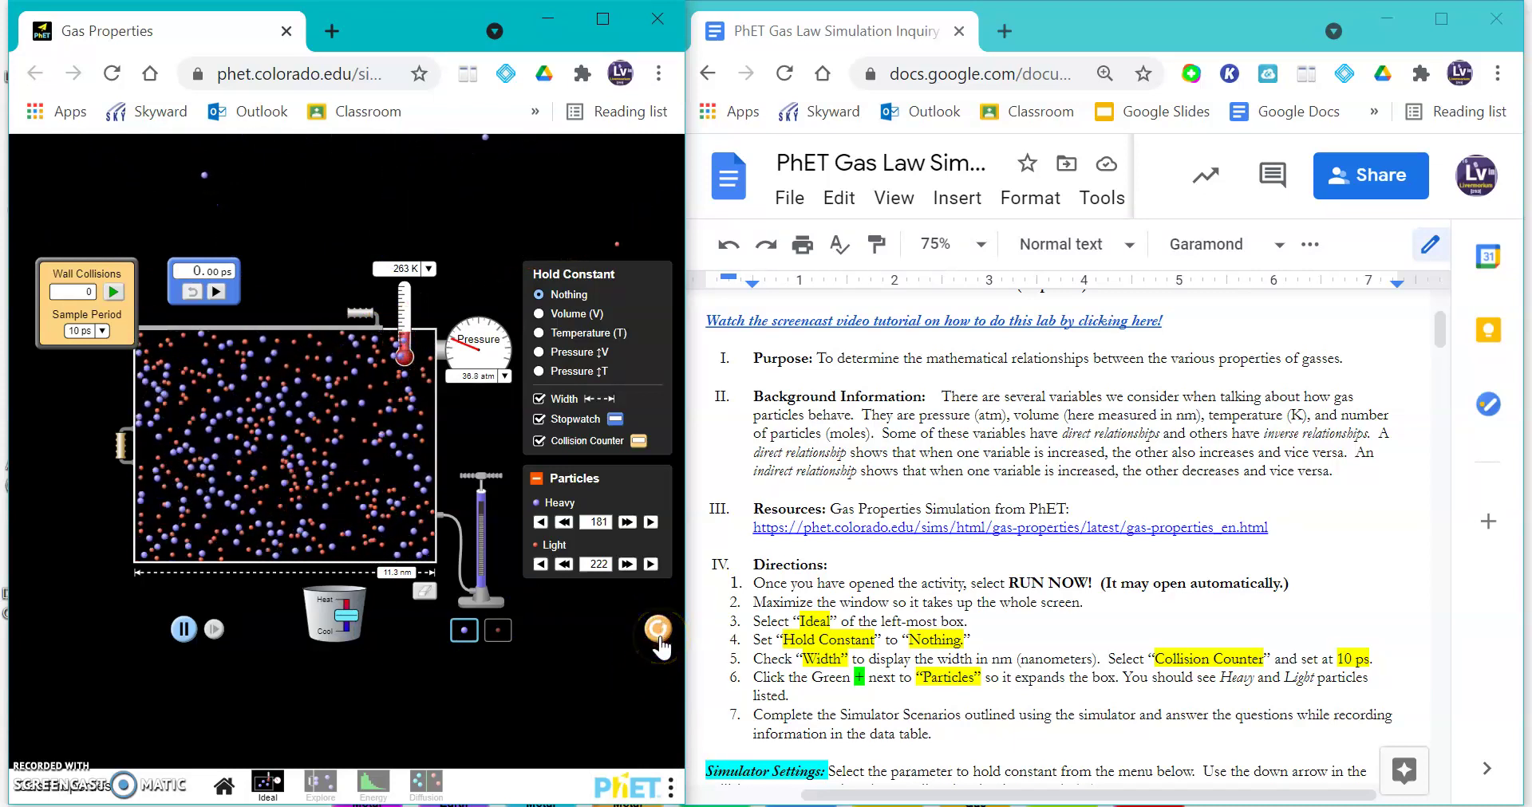
Reset the simulation and re-enable Width, Stopwatch, Collision Counter and the Particles panel
{"action": "left_click", "coordinate": [659, 634]}
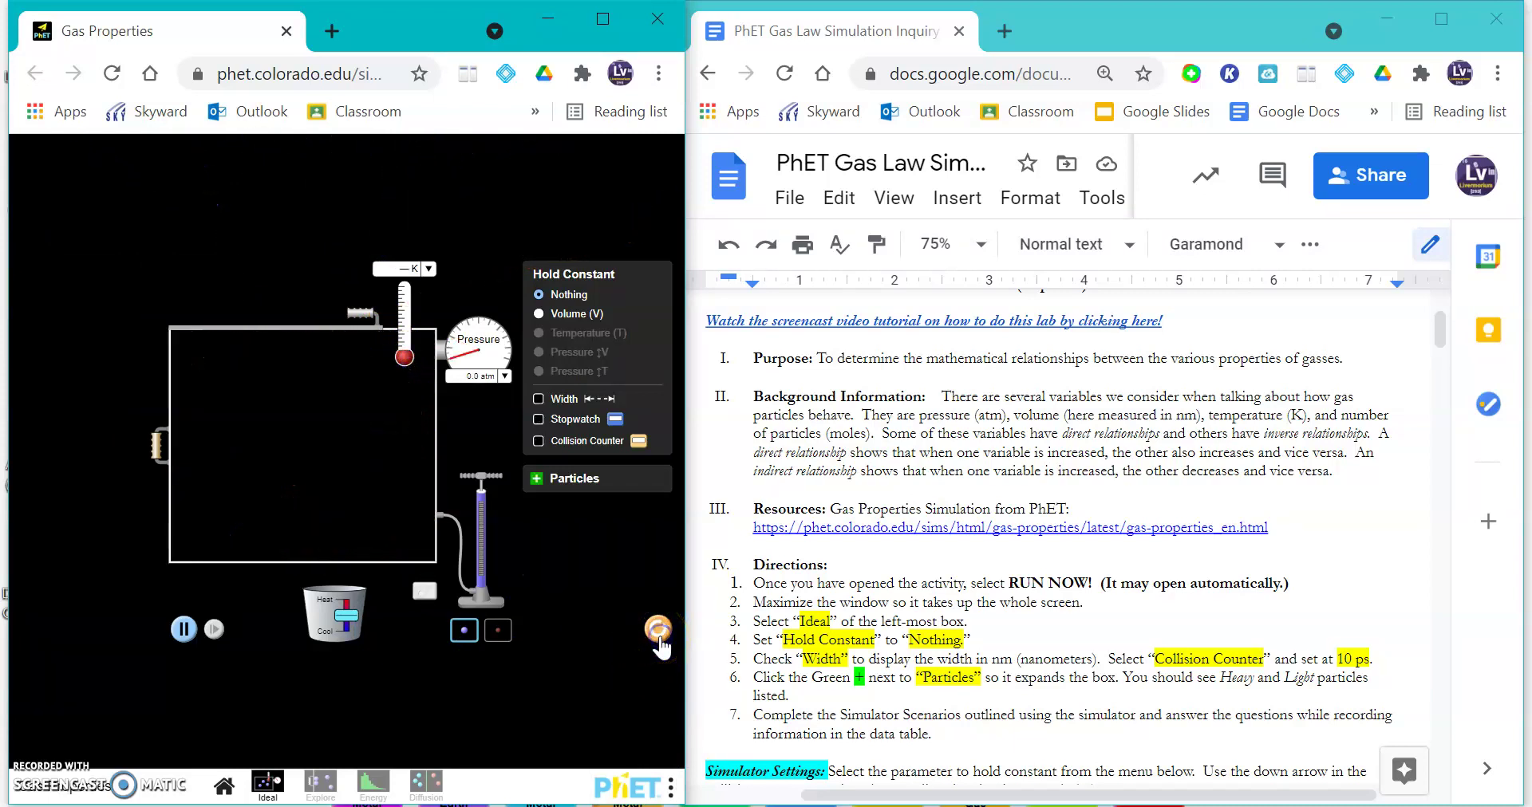
{"action": "left_click", "coordinate": [540, 400]}
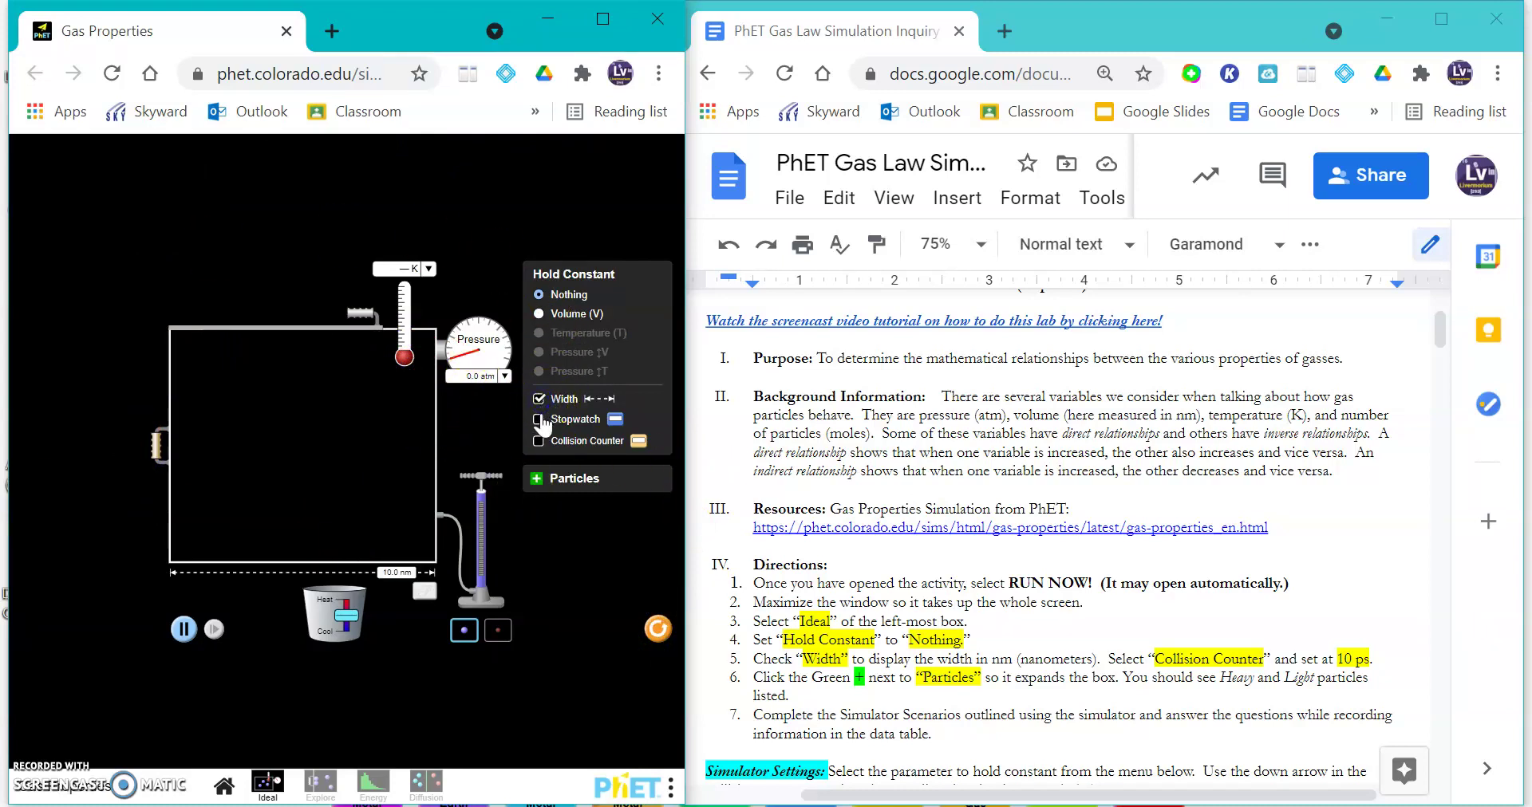
{"action": "left_click", "coordinate": [539, 420]}
{"action": "left_click", "coordinate": [539, 443]}
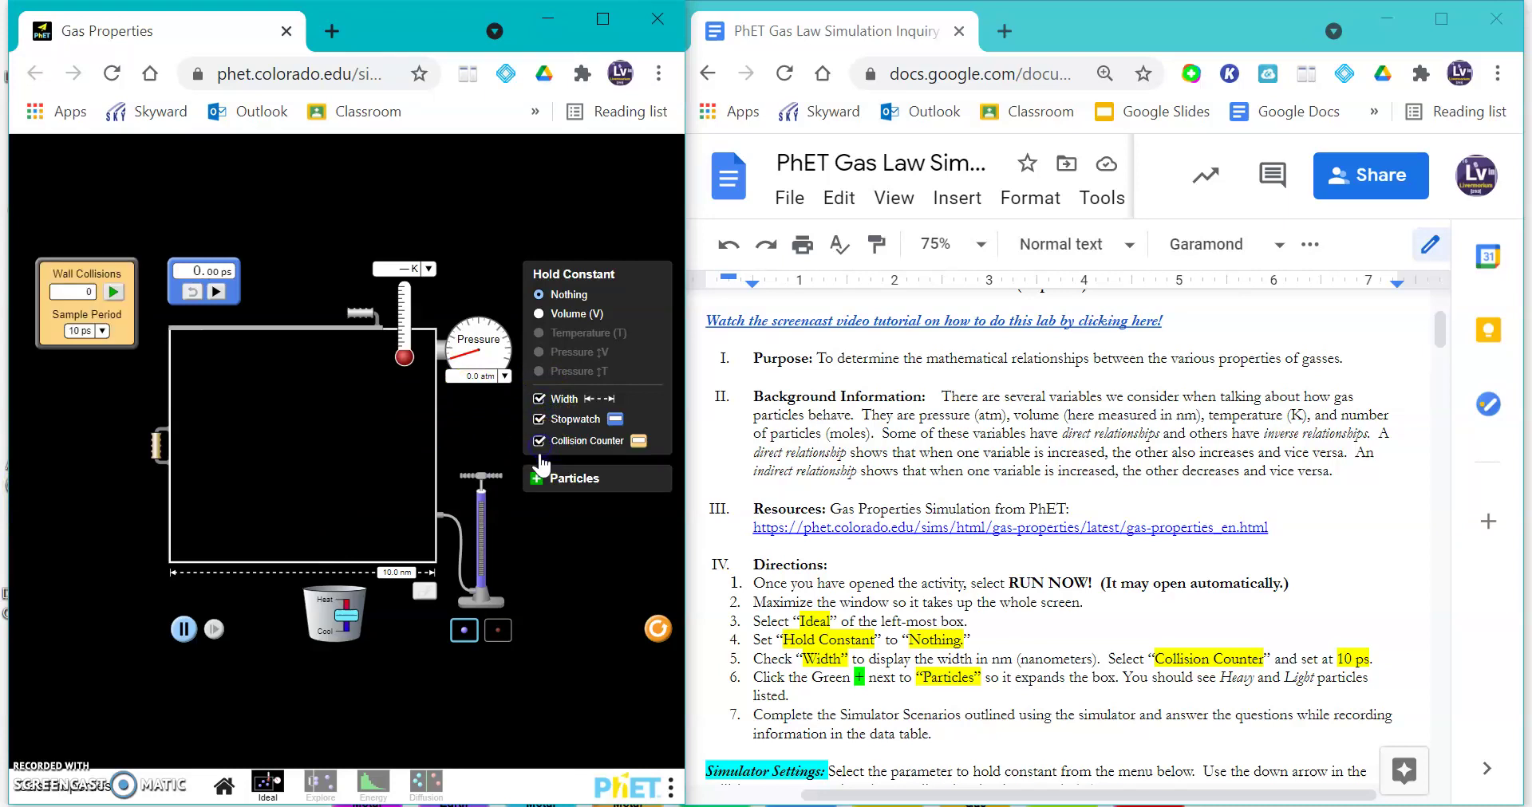
{"action": "left_click", "coordinate": [537, 479]}
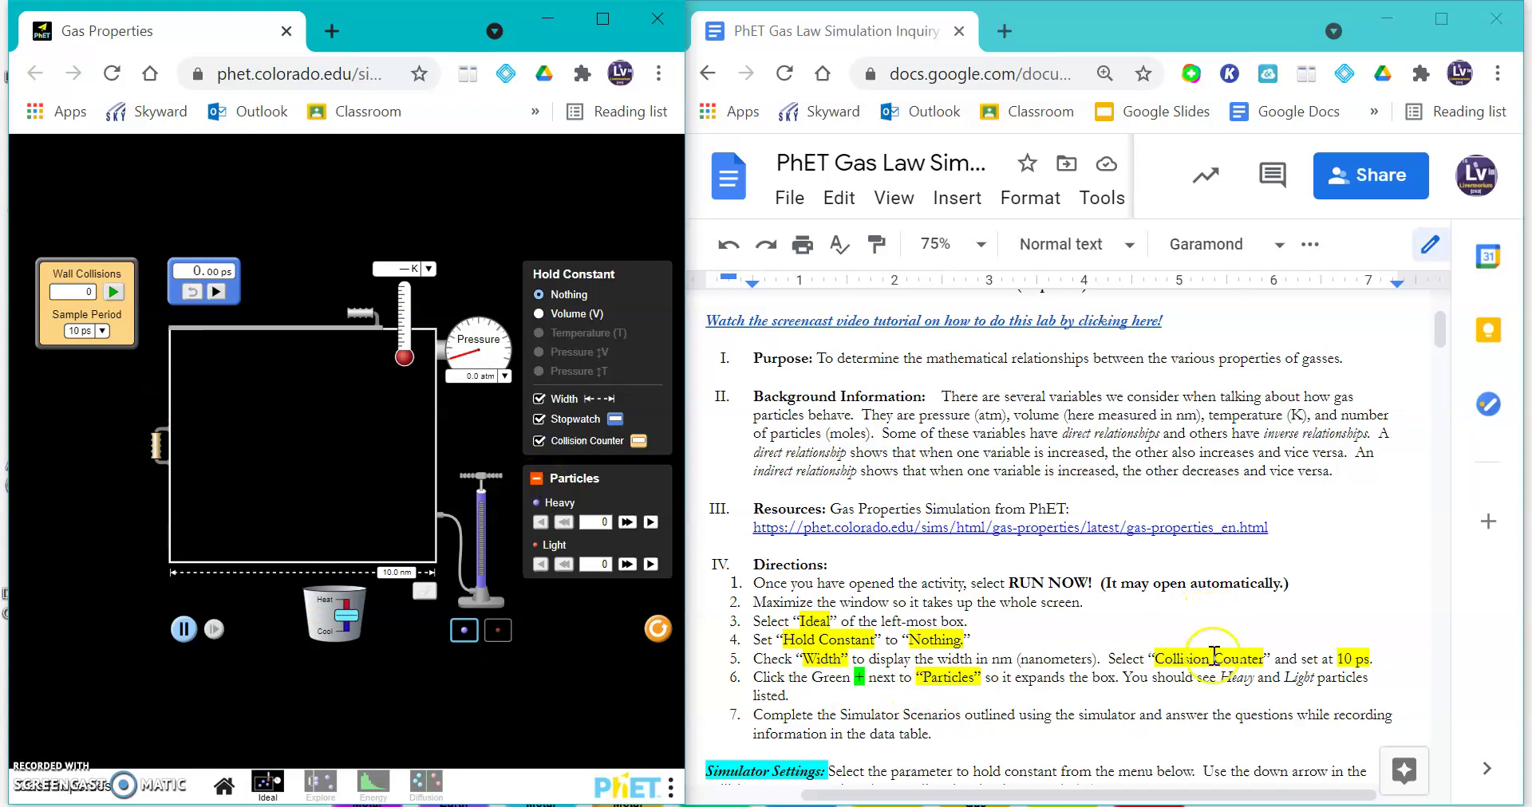
Scroll the lab document down to the Scenario A instructions and data table
{"action": "scroll", "coordinate": [1213, 656], "scroll_direction": "down", "scroll_amount": 5}
{"action": "scroll", "coordinate": [1213, 656], "scroll_direction": "down", "scroll_amount": 1}
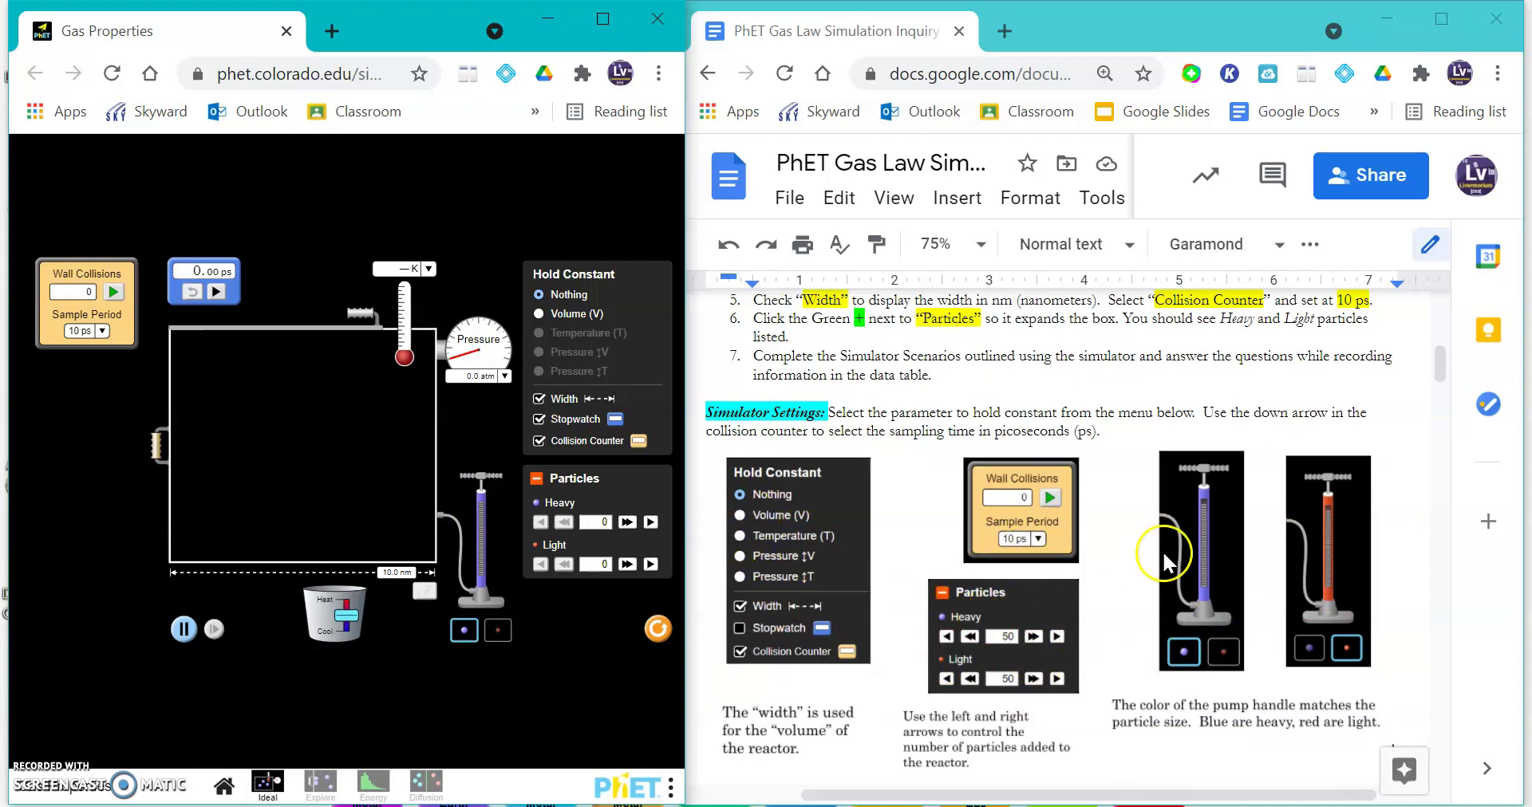
{"action": "scroll", "coordinate": [1313, 626], "scroll_direction": "down", "scroll_amount": 2}
{"action": "scroll", "coordinate": [1312, 626], "scroll_direction": "down", "scroll_amount": 5}
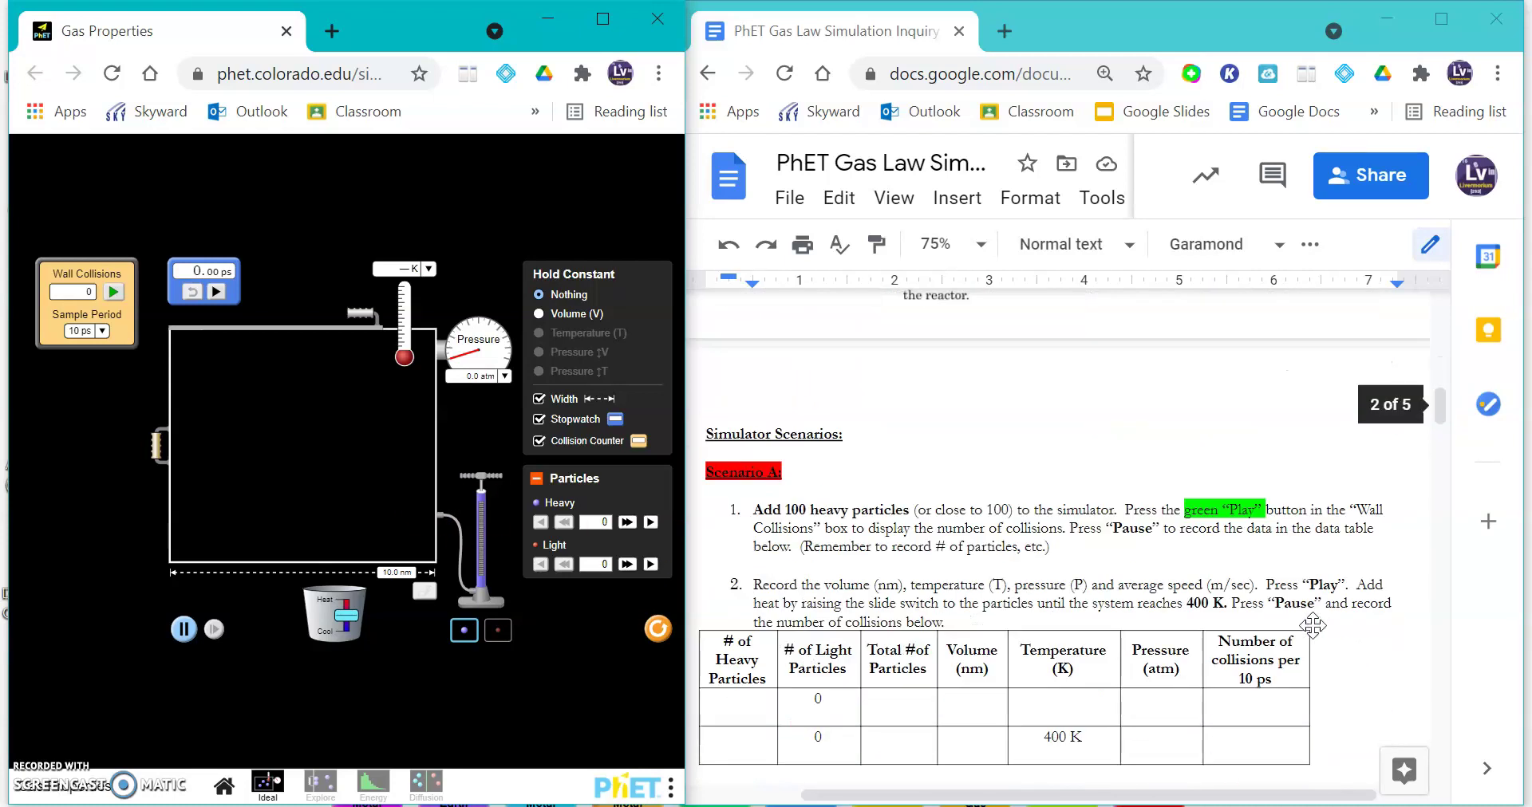
{"action": "scroll", "coordinate": [892, 451], "scroll_direction": "down", "scroll_amount": 2}
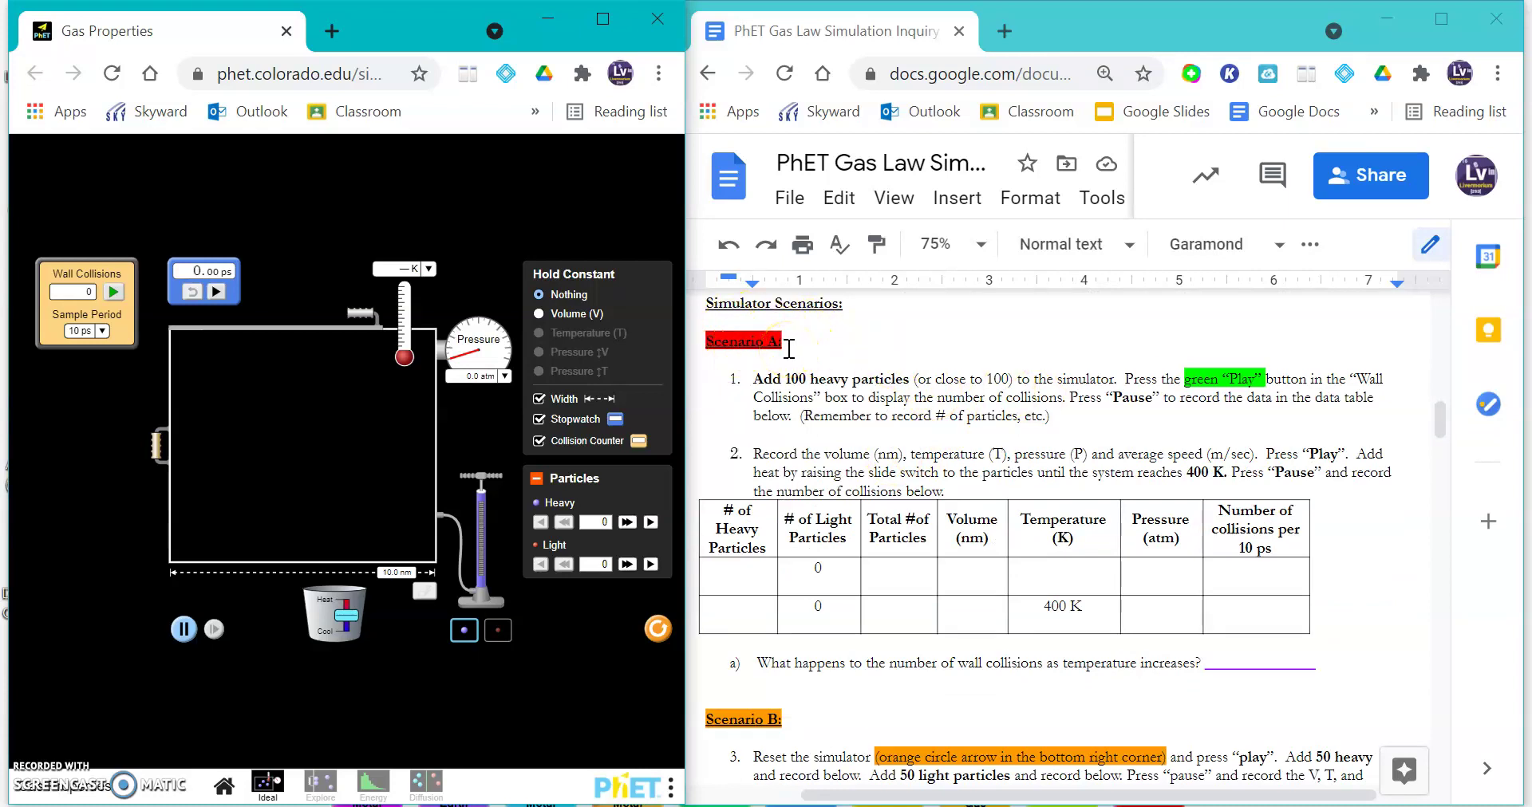
Add 100 heavy particles and count wall collisions until the counter shows 78
{"action": "left_click", "coordinate": [805, 349]}
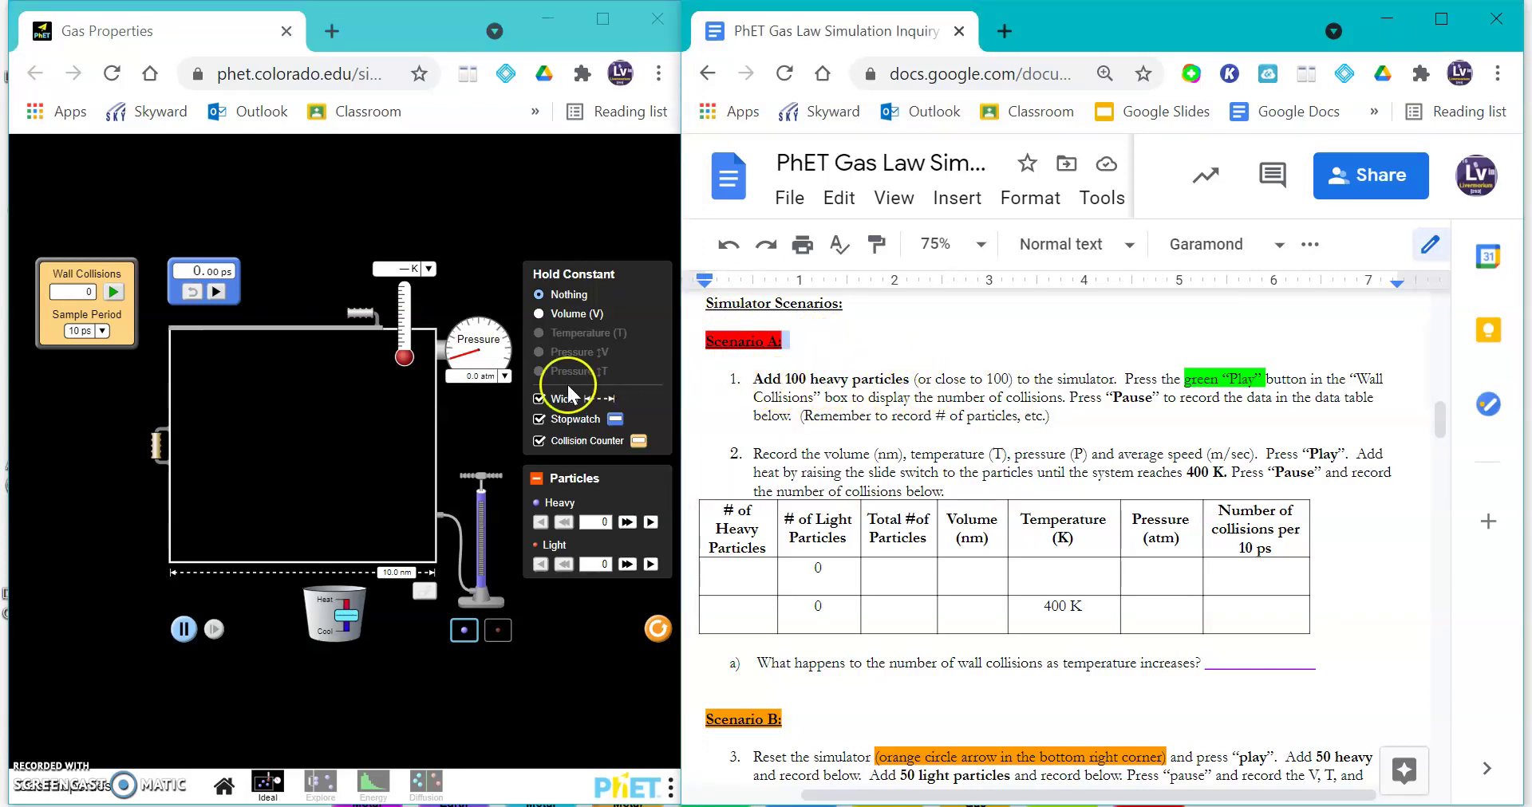
{"action": "double_click", "coordinate": [627, 523]}
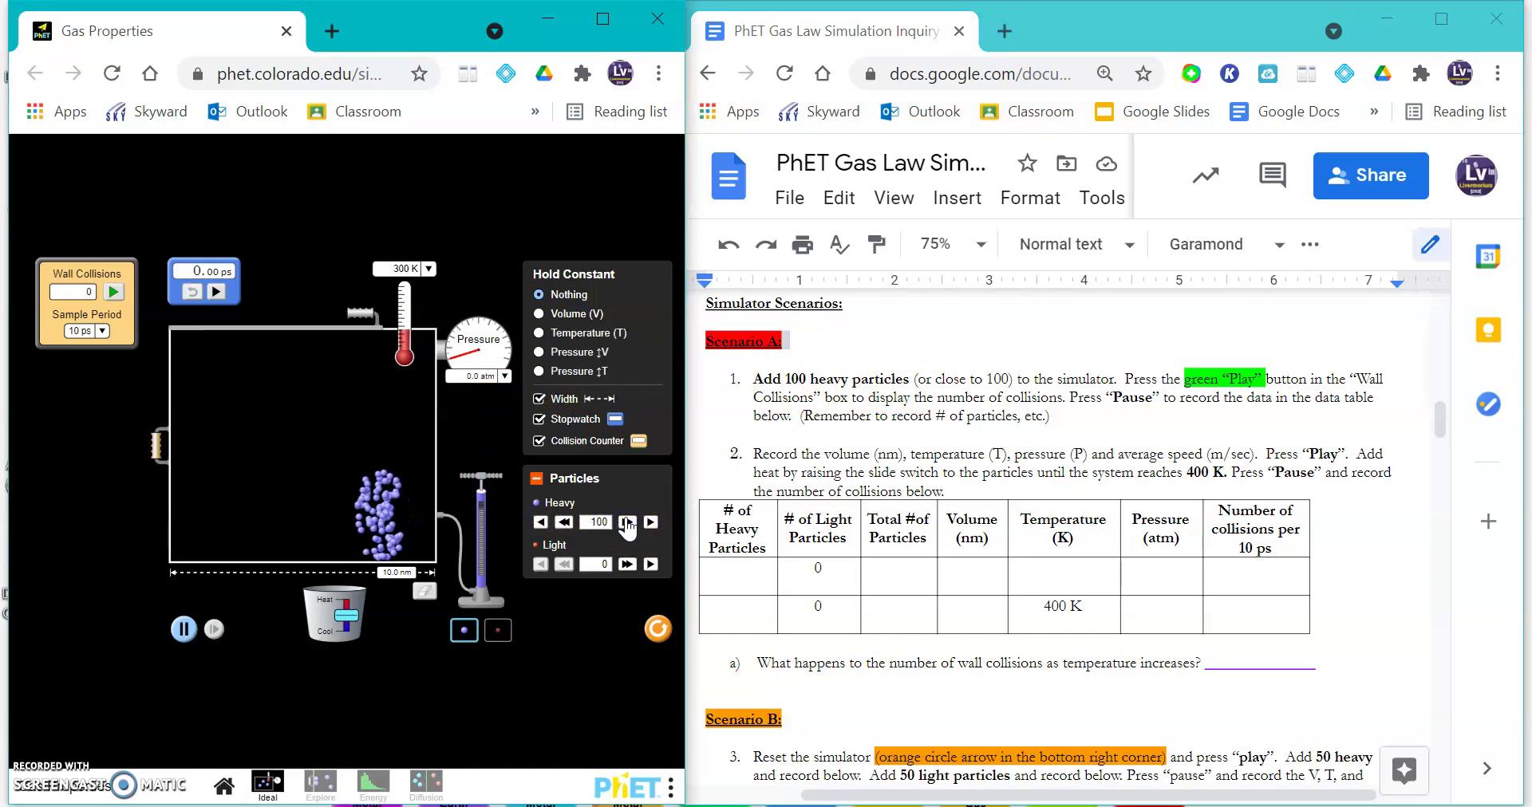
{"action": "left_click", "coordinate": [114, 294]}
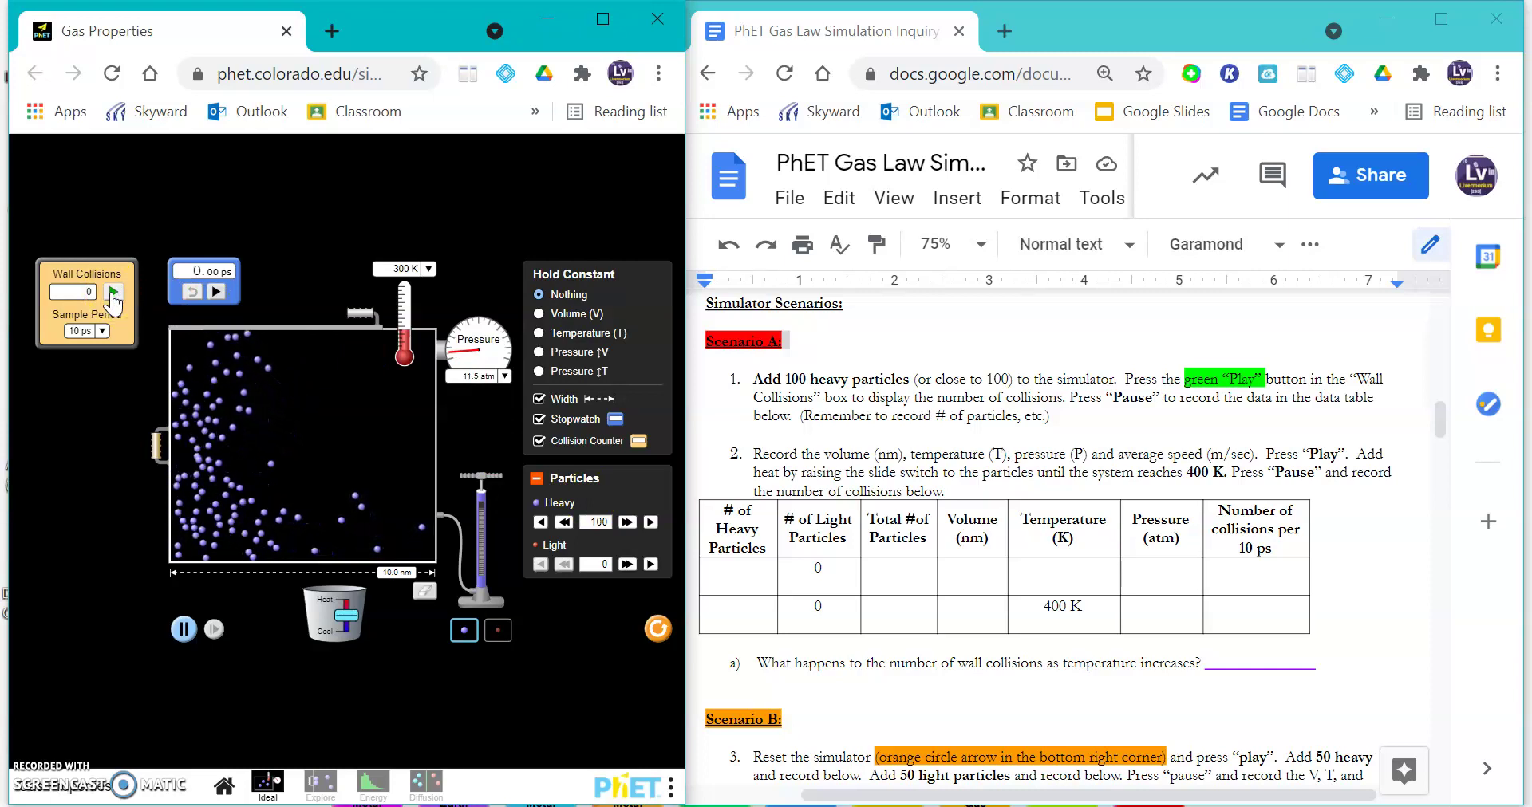
{"action": "left_click", "coordinate": [64, 300]}
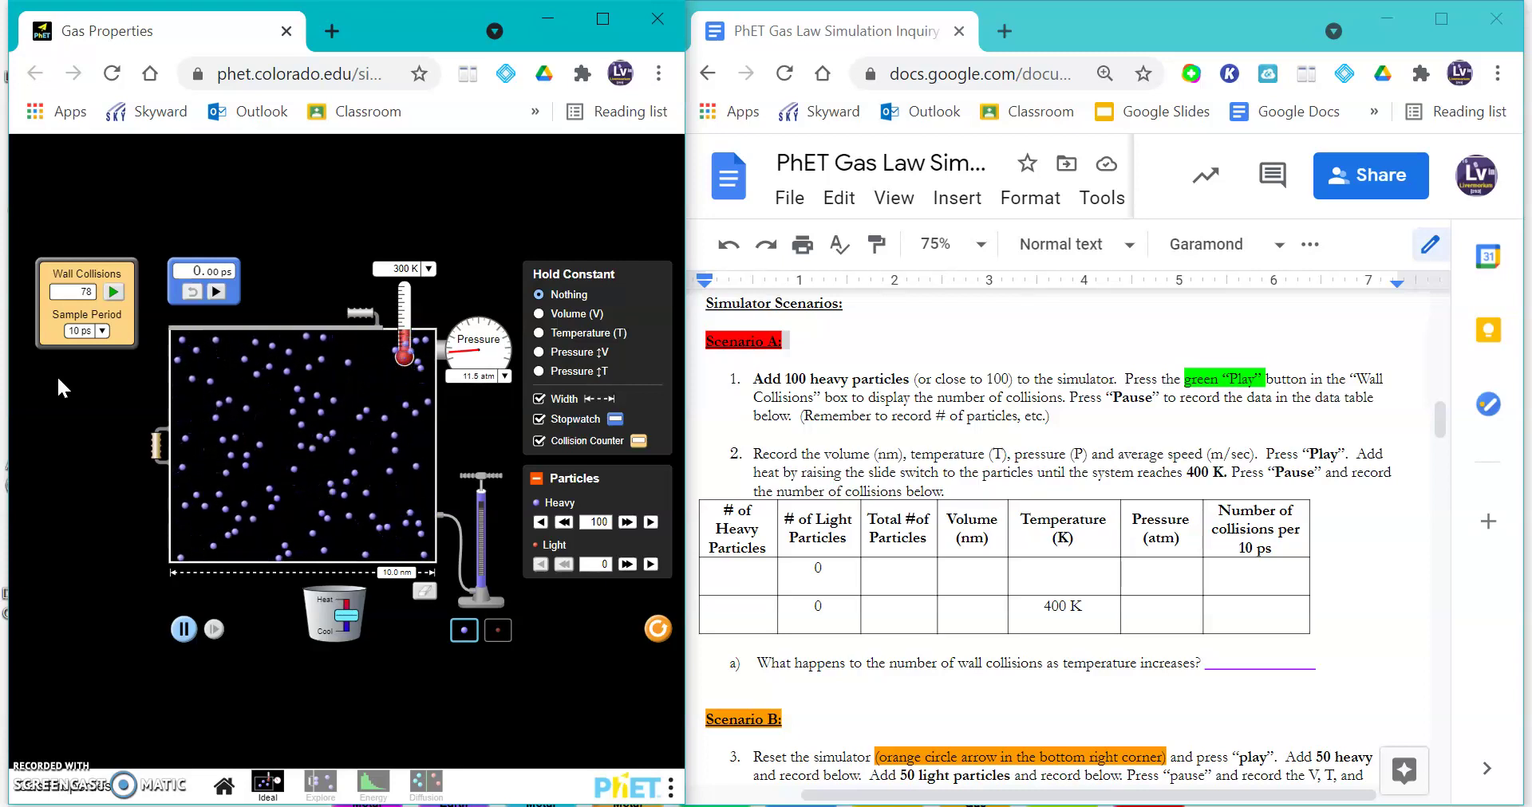
Enter 100 heavy, 100 total, 10.0 nm and 300 K in Scenario A's first row
{"action": "key", "text": "alt+Tab"}
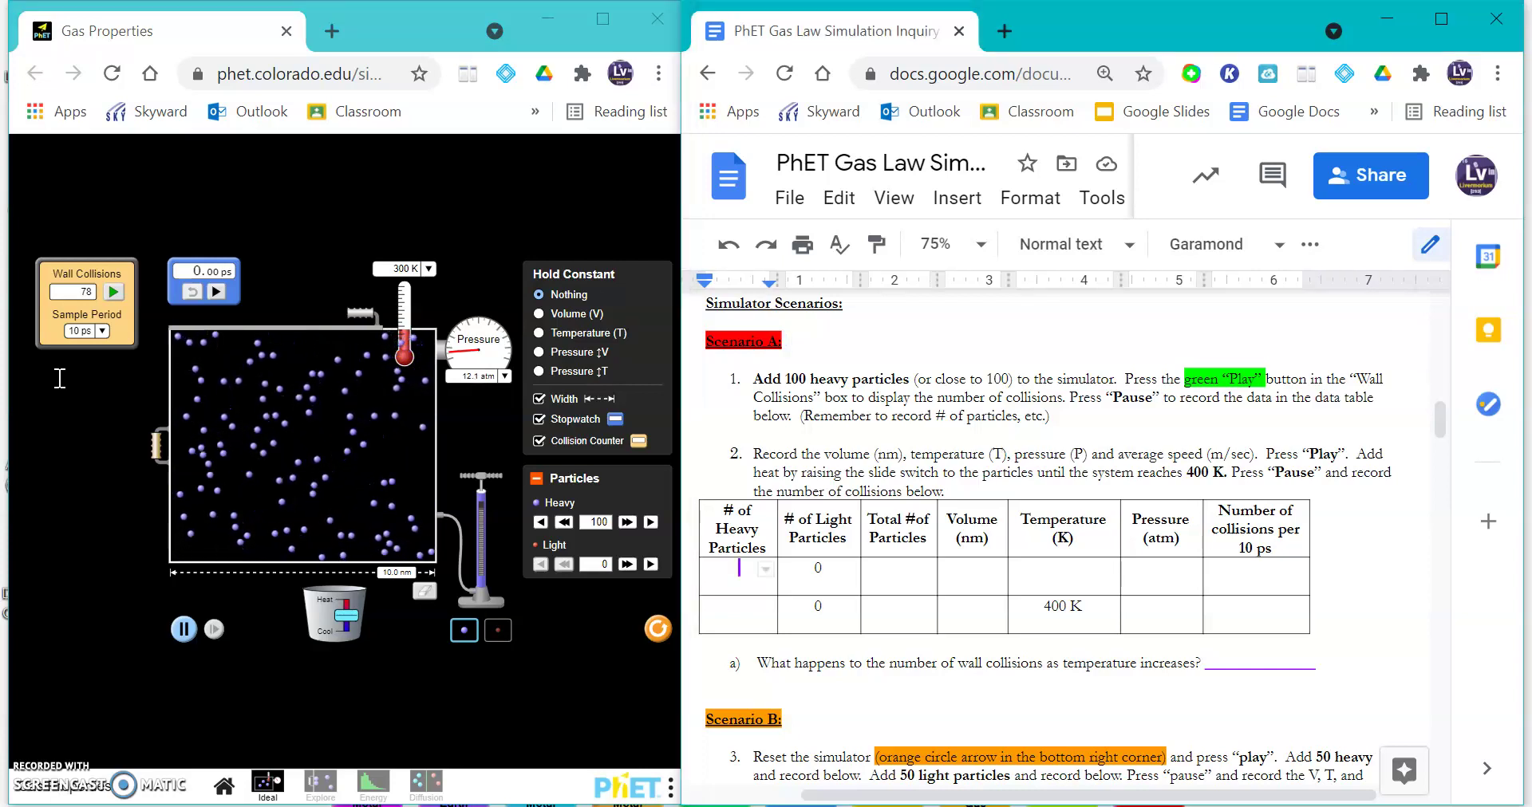
{"action": "type", "text": "10"}
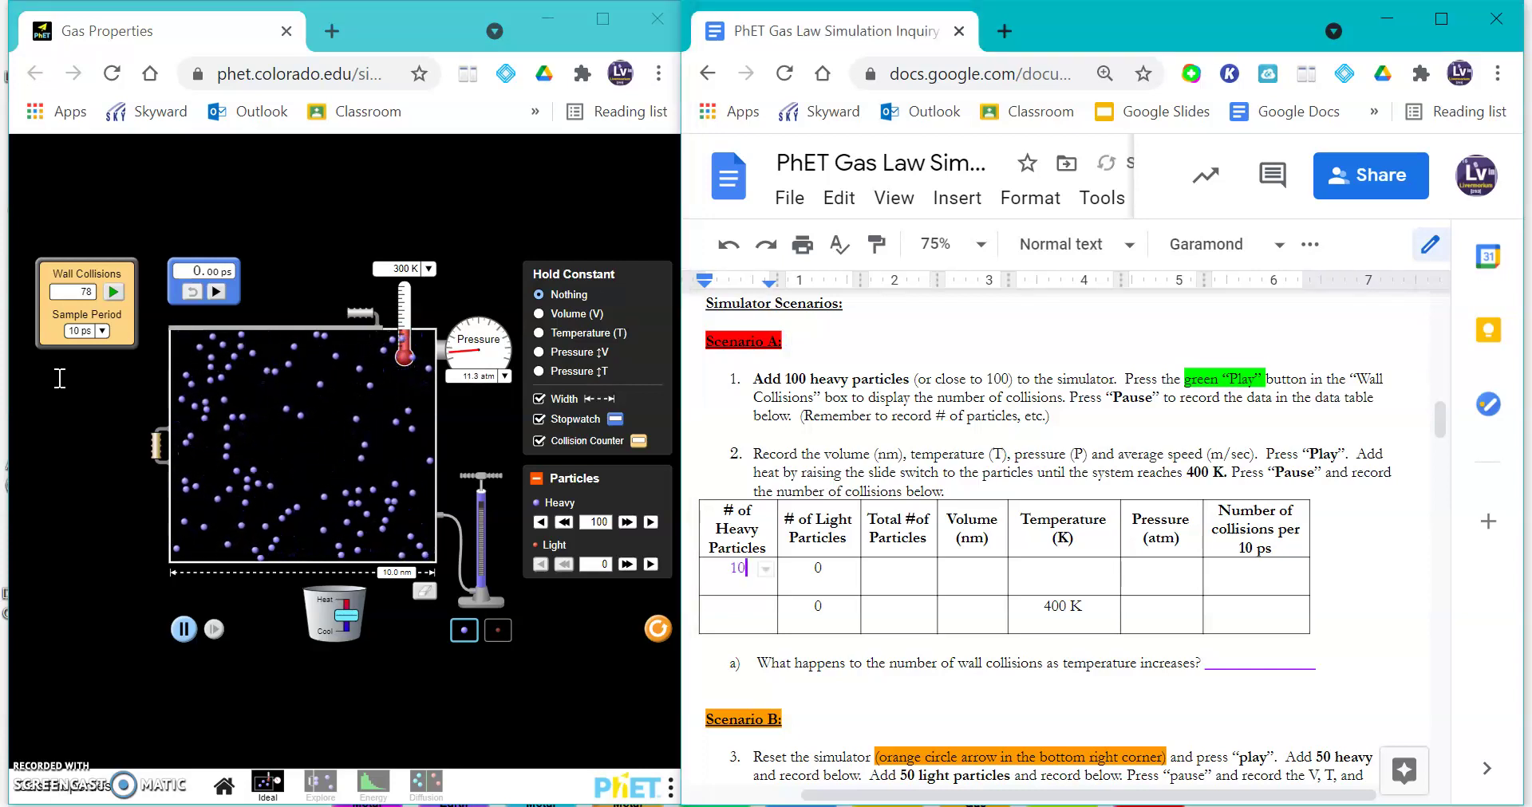
{"action": "type", "text": "0"}
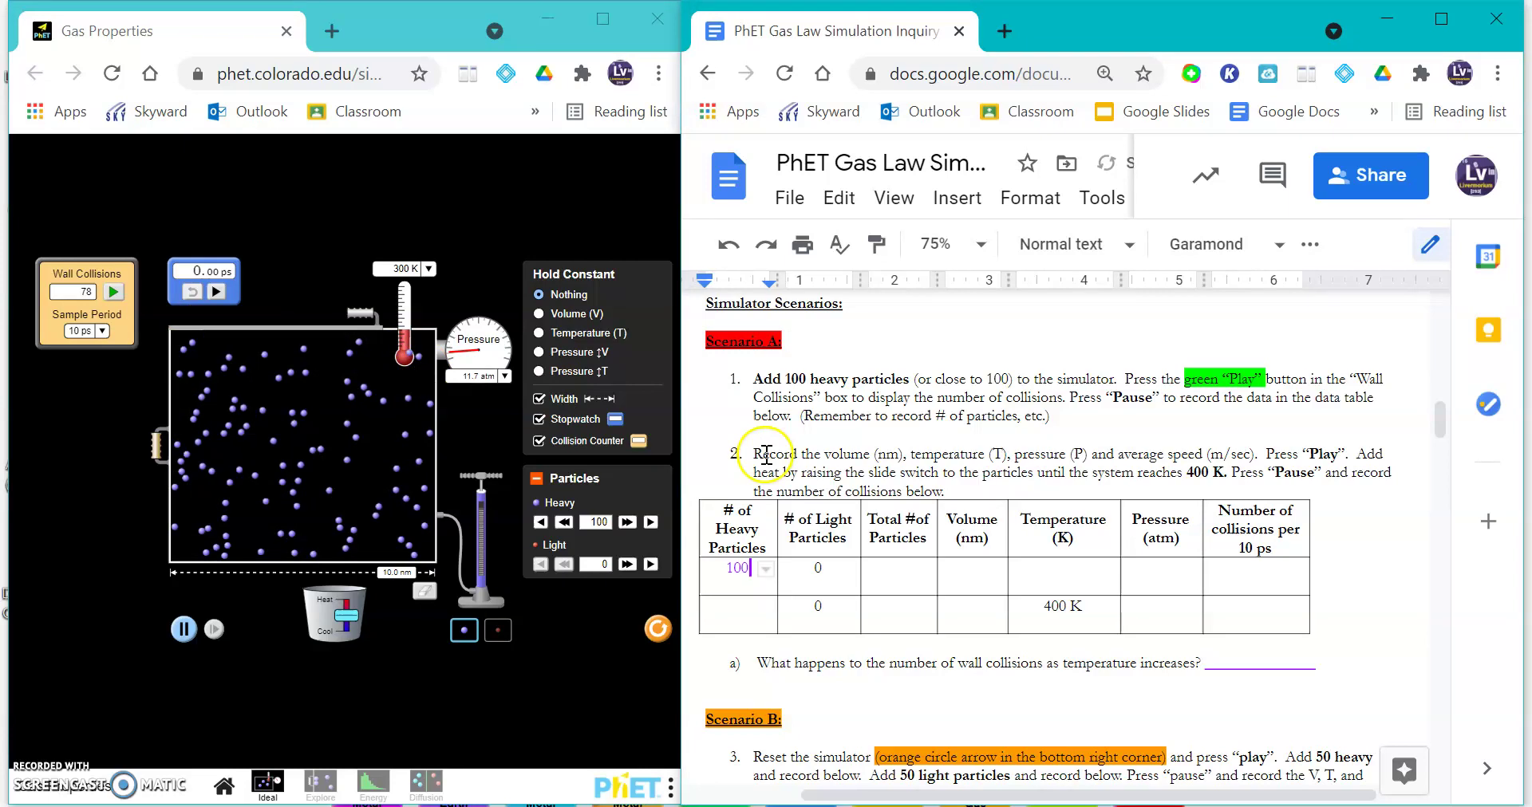
{"action": "left_click", "coordinate": [892, 568]}
{"action": "type", "text": "1"}
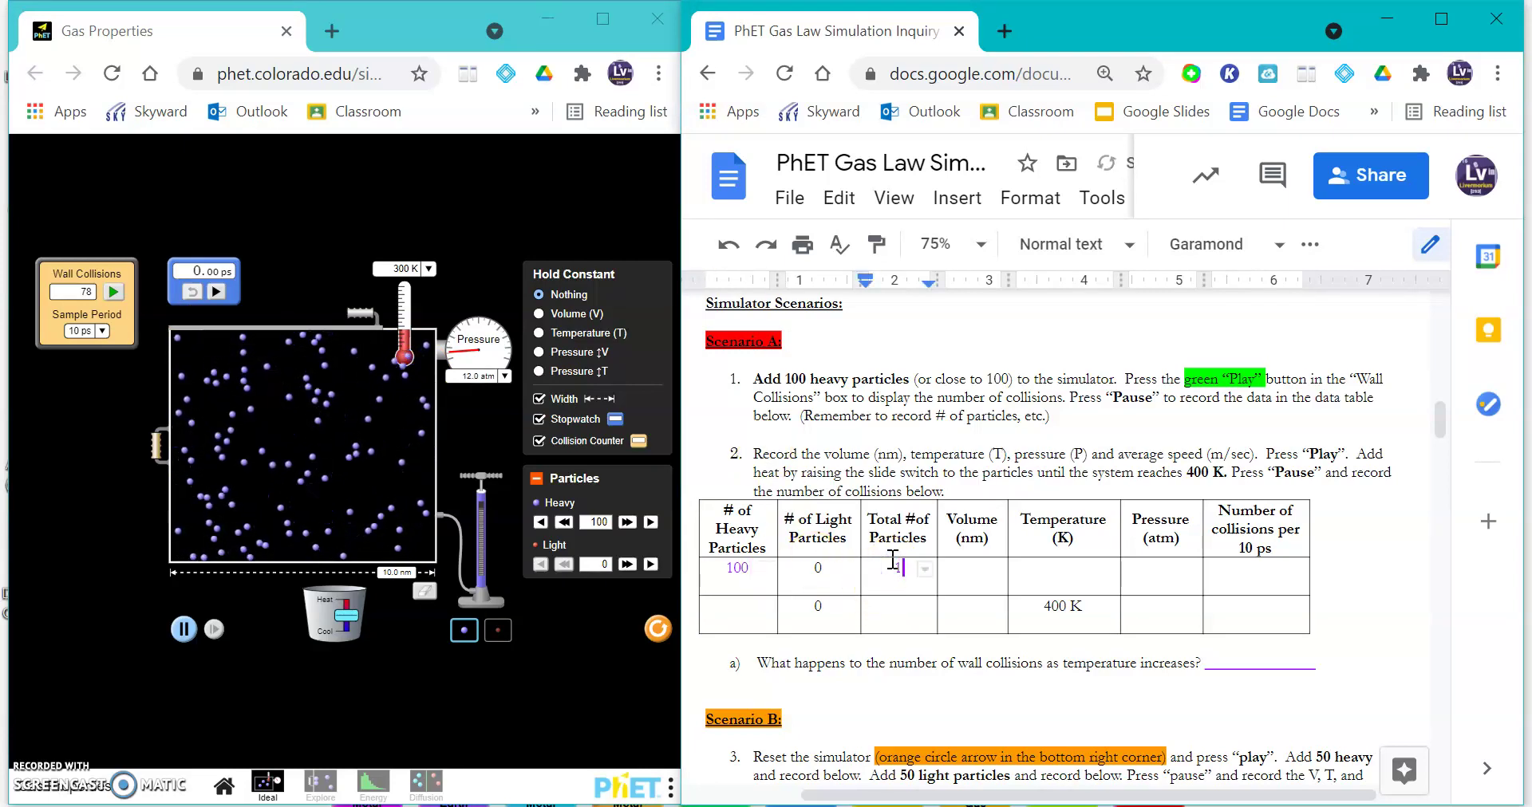
{"action": "type", "text": "00"}
{"action": "left_click", "coordinate": [967, 570]}
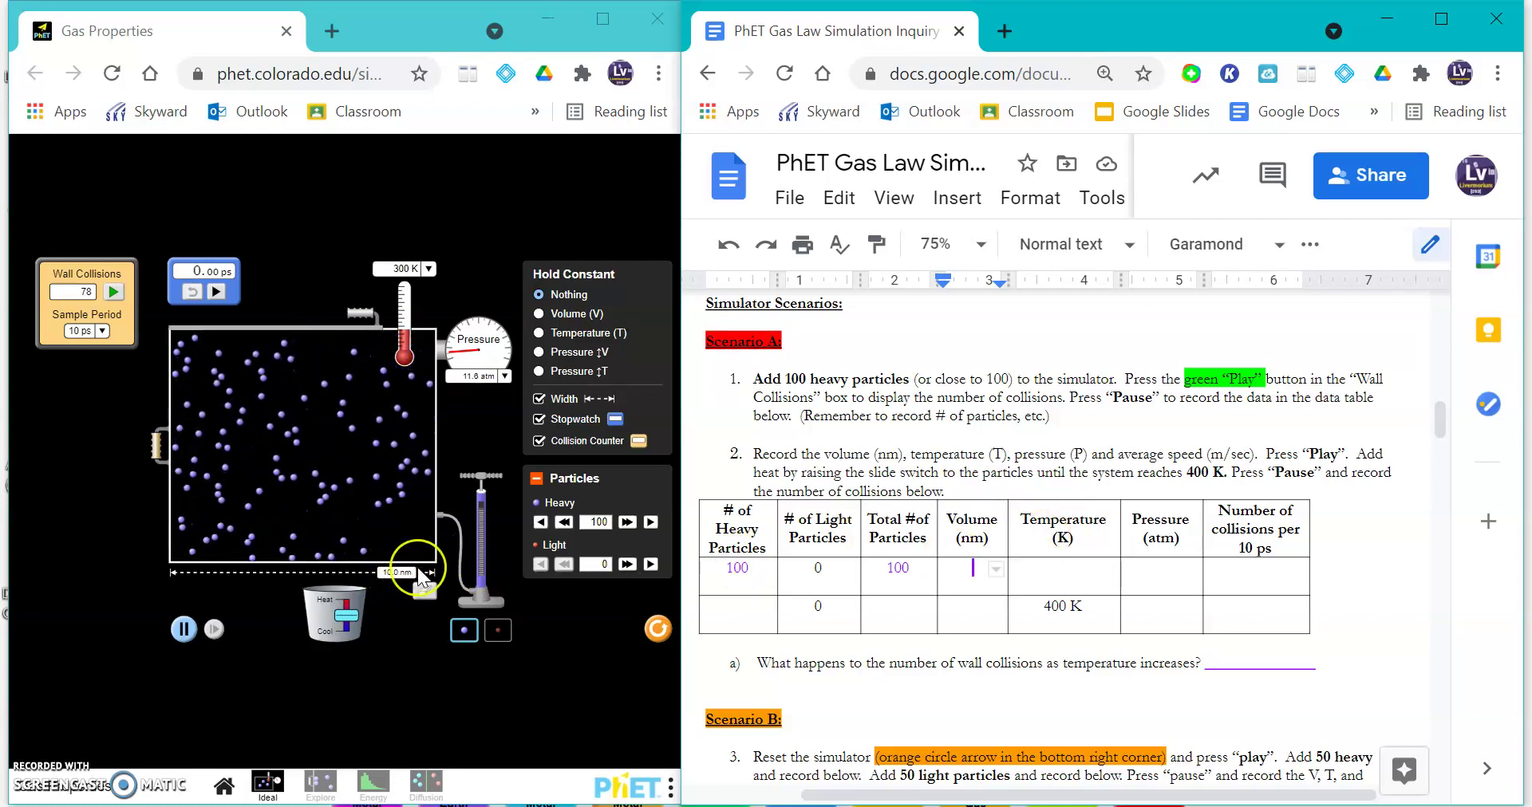
{"action": "type", "text": "10.0"}
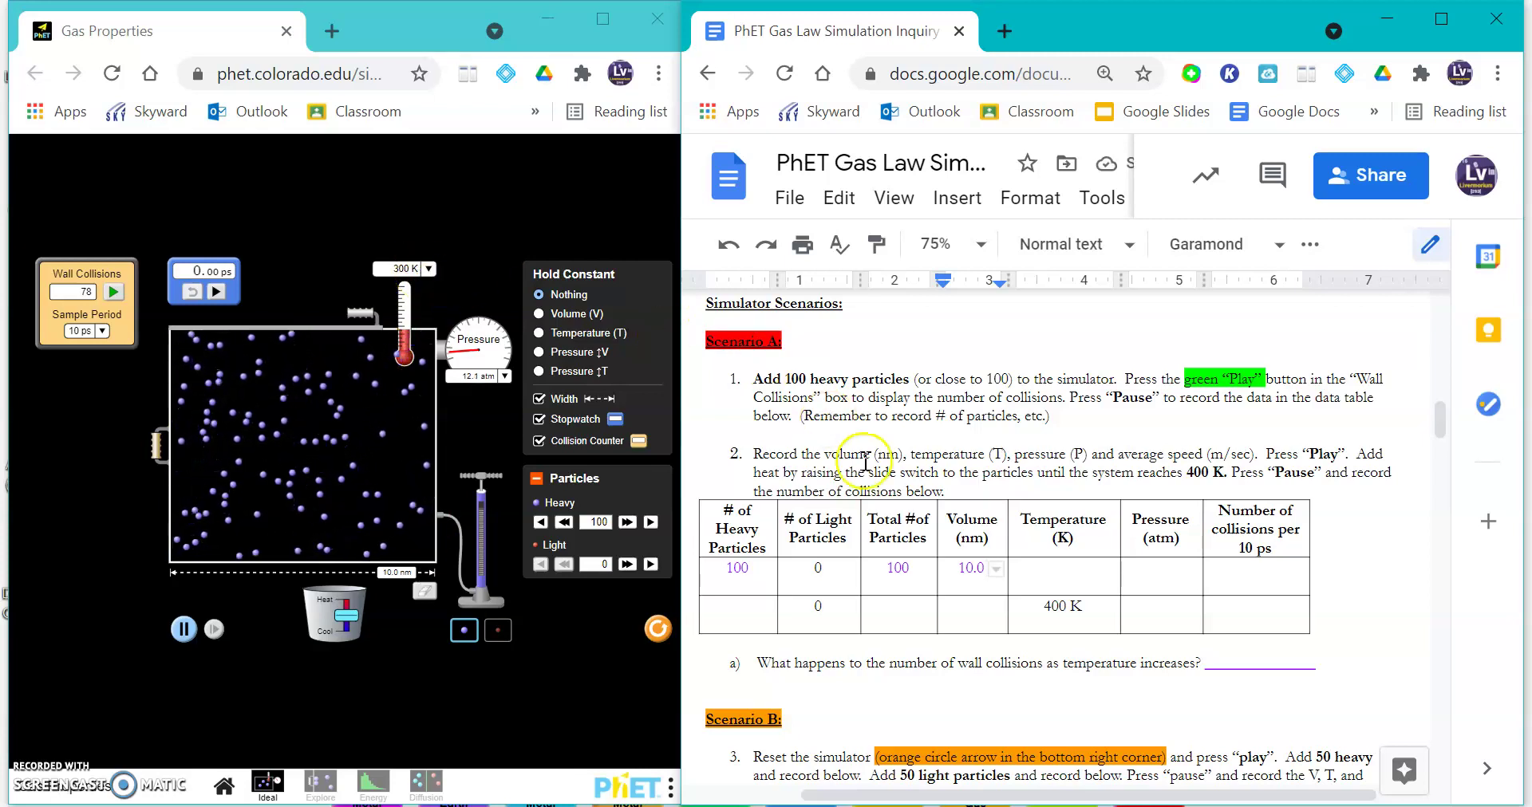
{"action": "left_click", "coordinate": [1063, 571]}
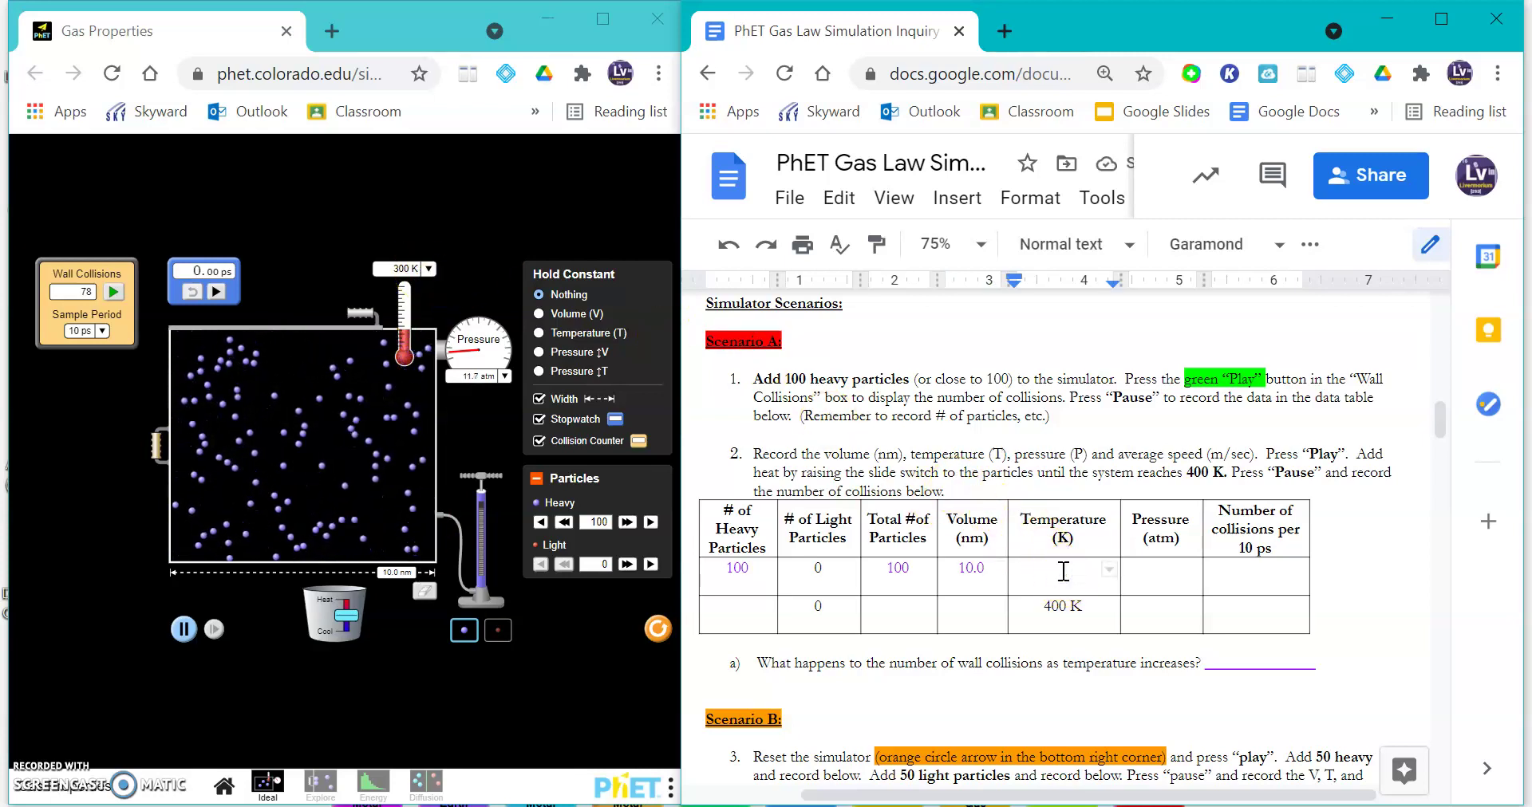
{"action": "type", "text": "3"}
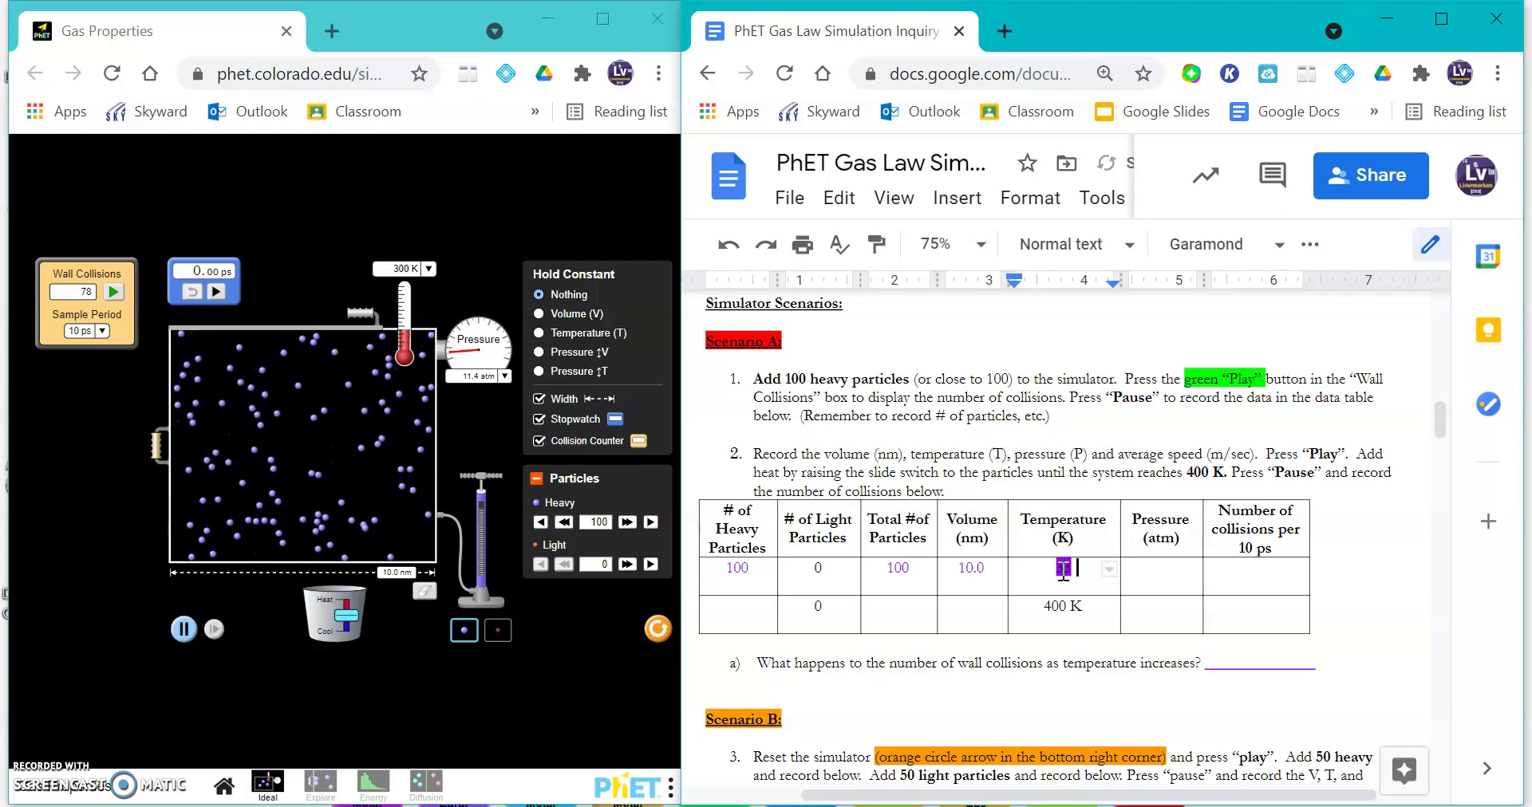
{"action": "type", "text": "00 K"}
Remove the highlight from the row's temperature-to-collisions cells and make their text purple
{"action": "left_click", "coordinate": [1048, 576]}
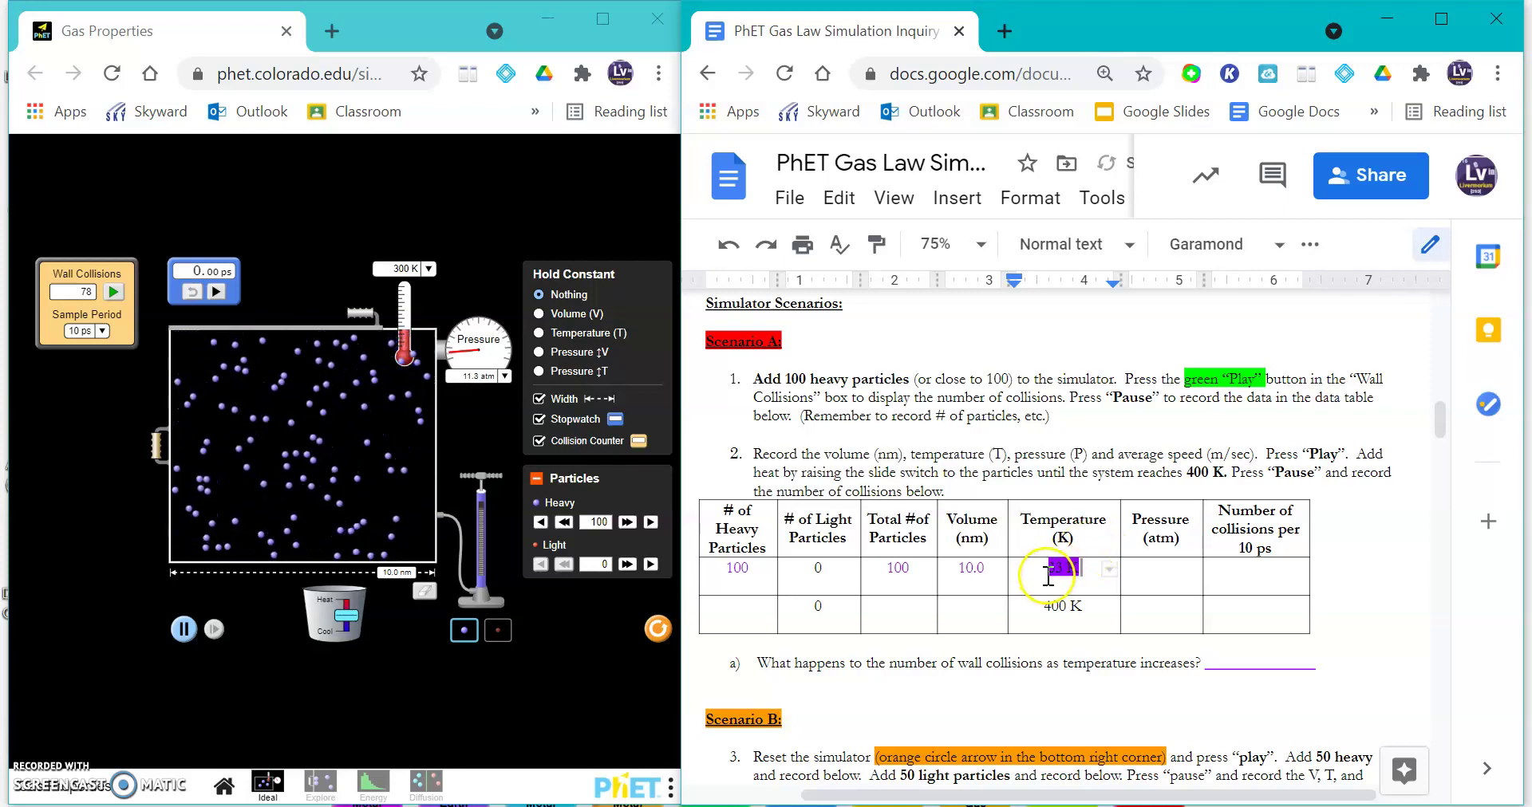
{"action": "key", "text": "BackSpace"}
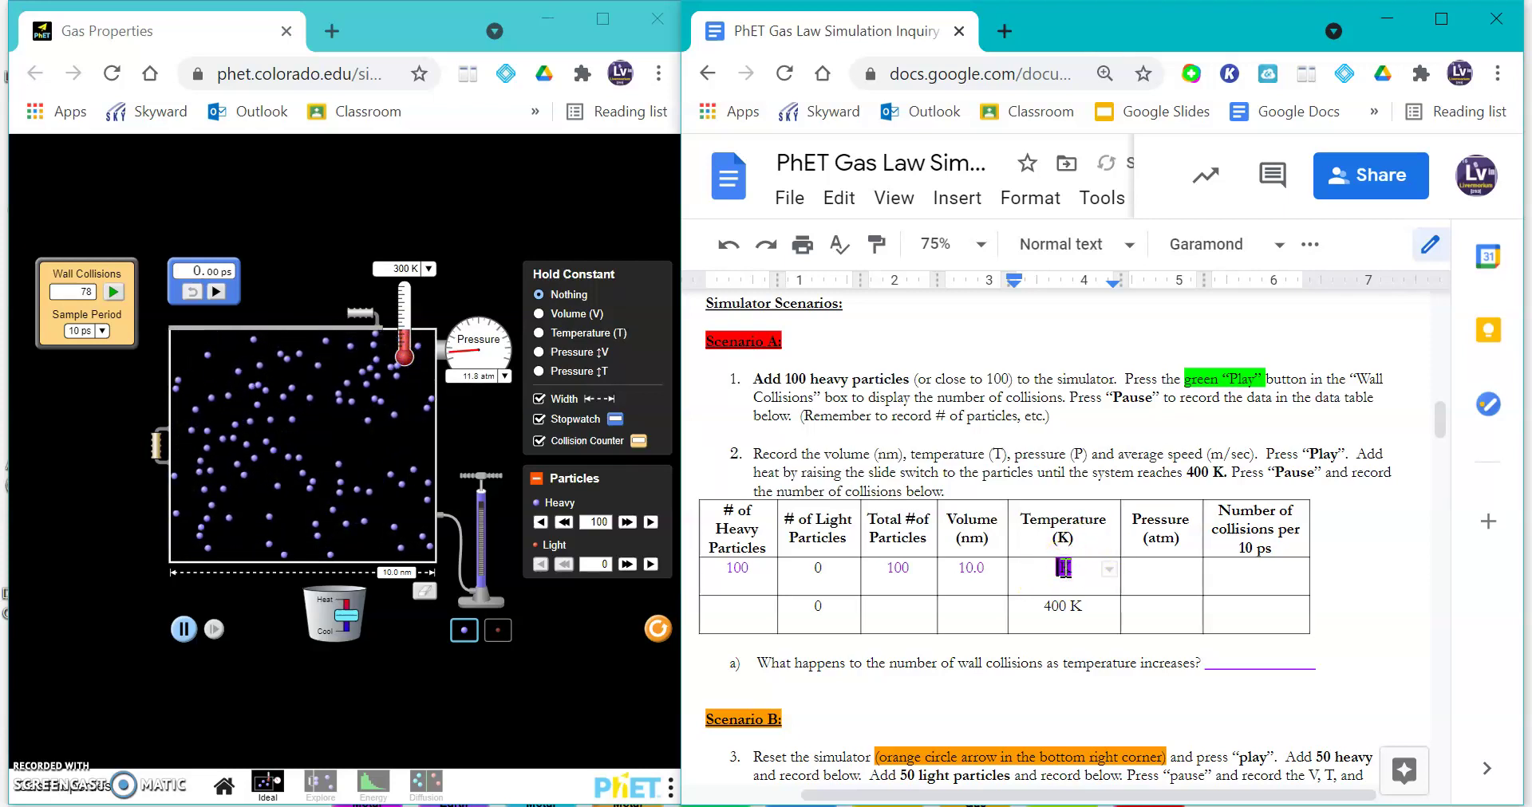
{"action": "key", "text": "ctrl+z"}
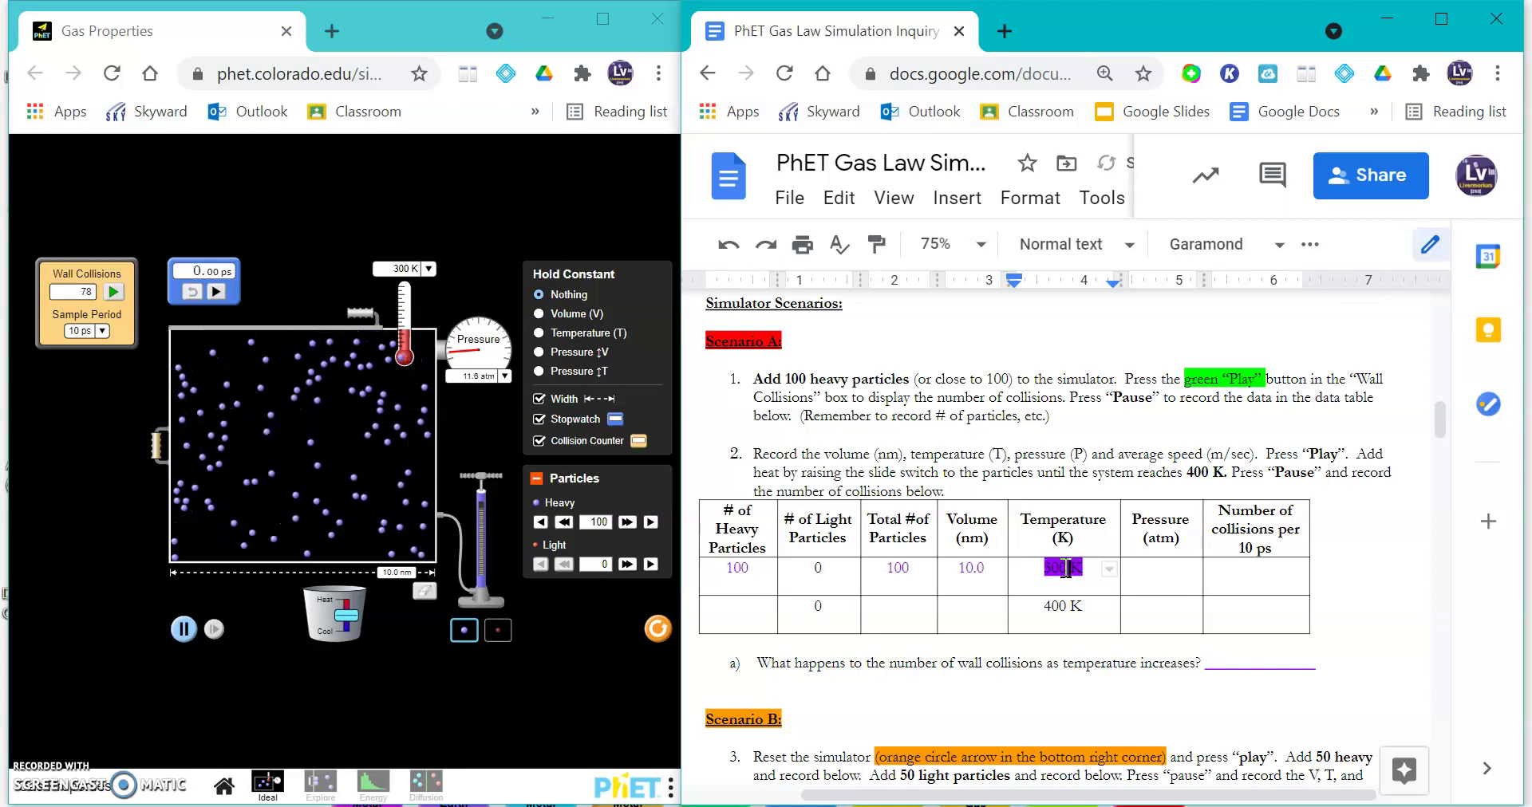
{"action": "left_click_drag", "start_coordinate": [1065, 568], "coordinate": [1223, 570]}
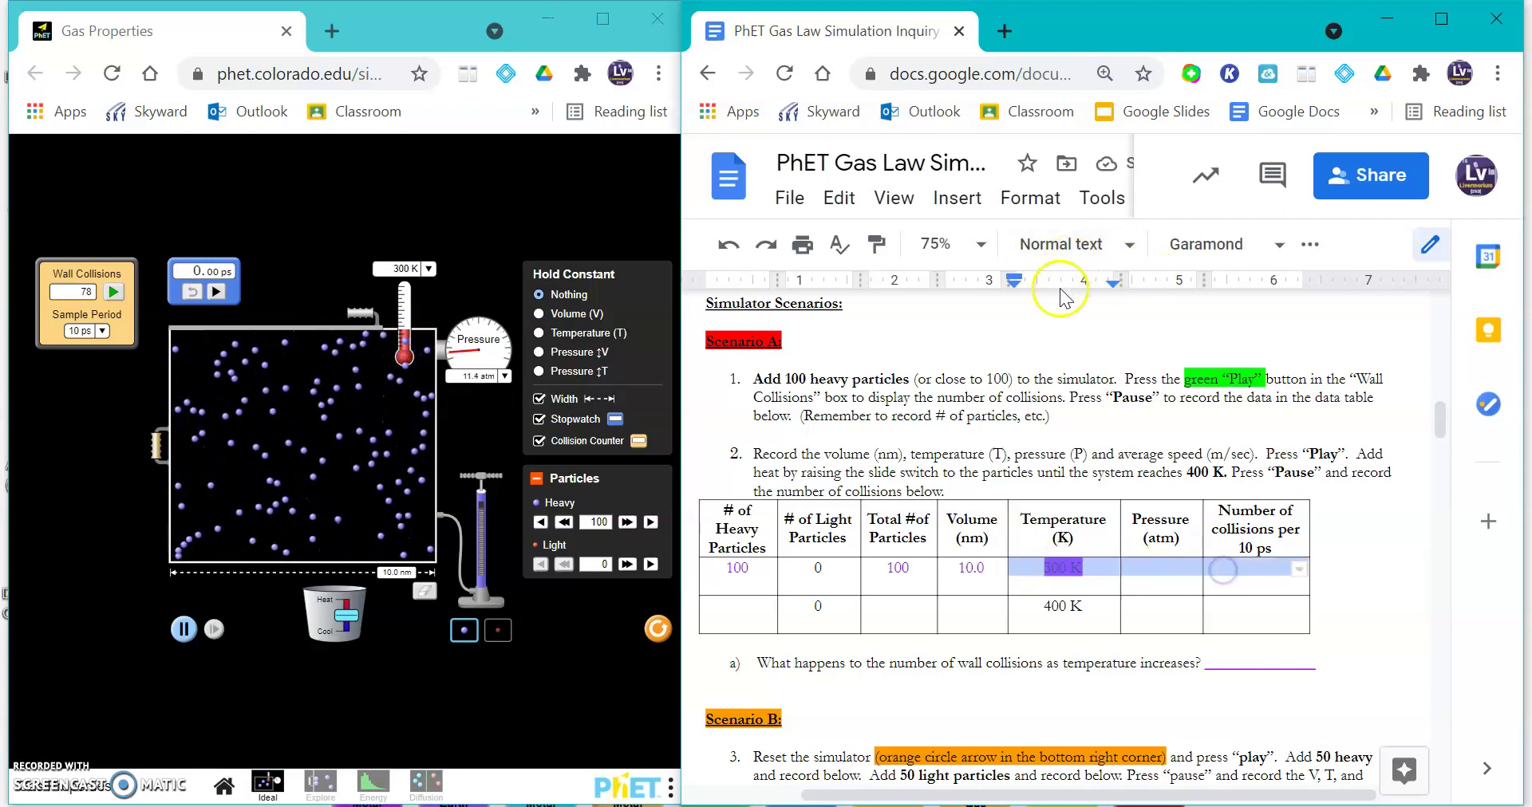
{"action": "left_click", "coordinate": [1309, 244]}
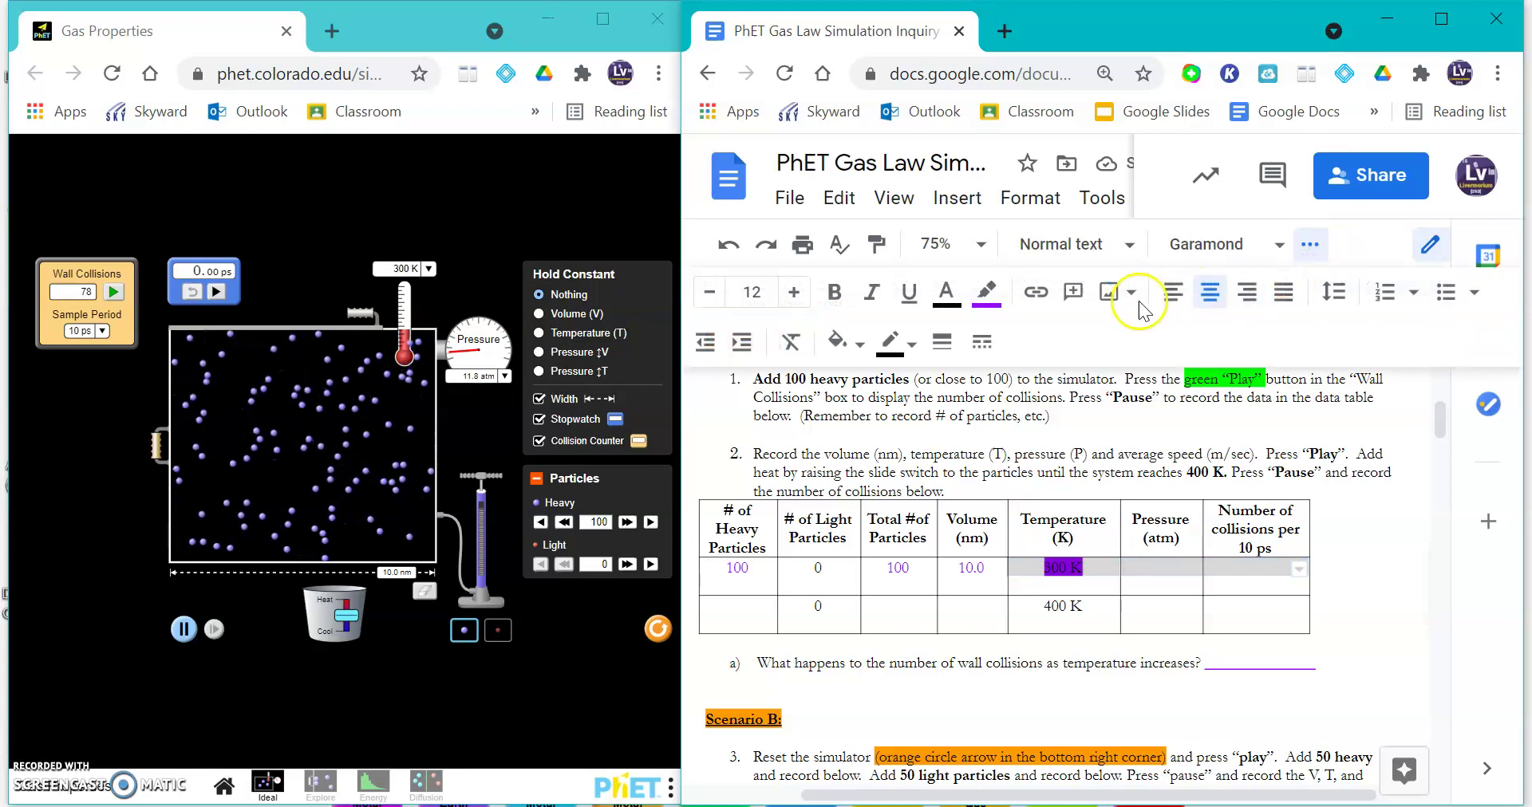
{"action": "left_click", "coordinate": [989, 292]}
{"action": "left_click", "coordinate": [1005, 338]}
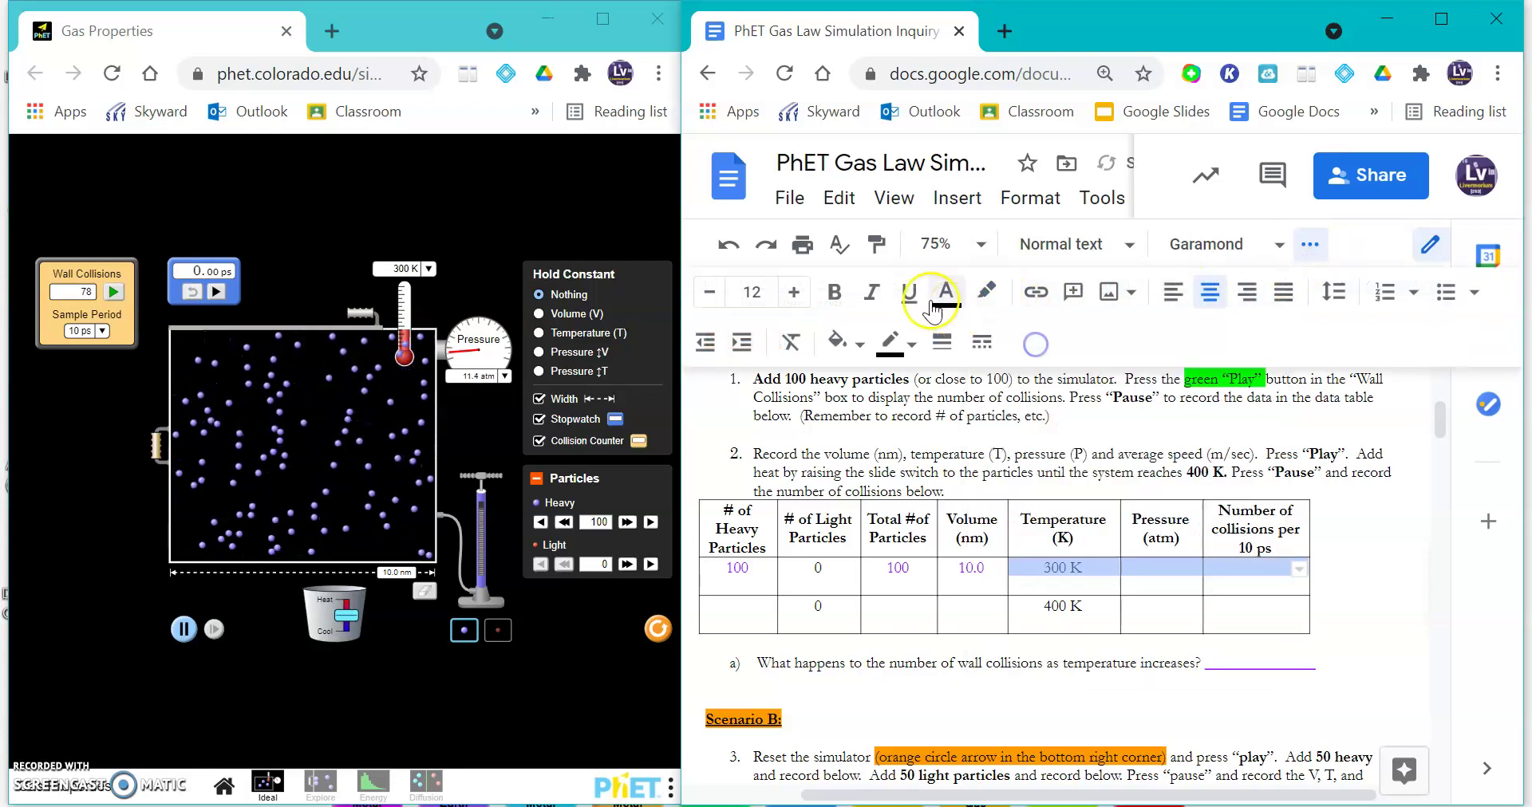
{"action": "left_click", "coordinate": [945, 294]}
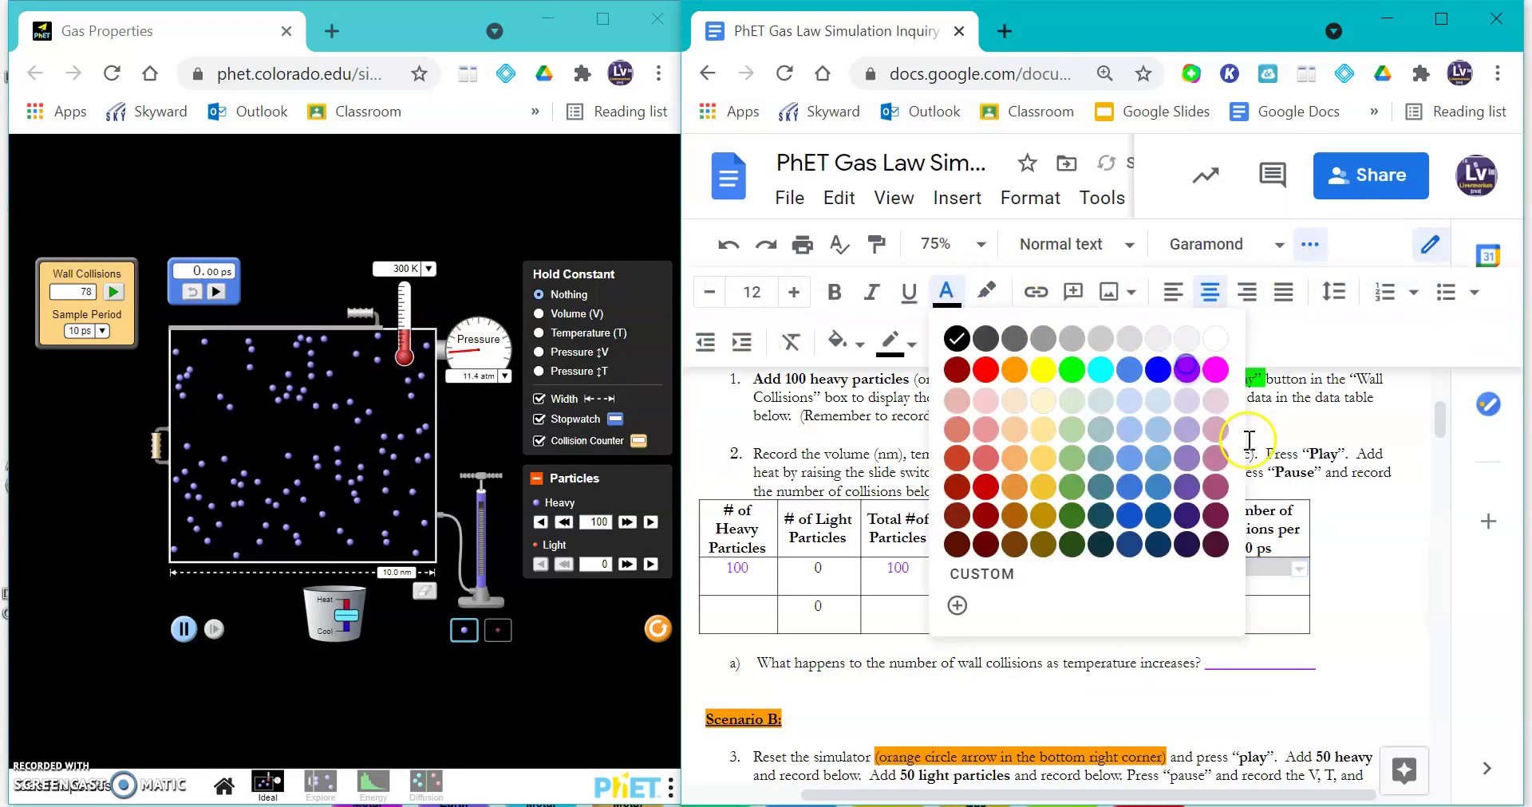
{"action": "left_click", "coordinate": [1276, 470]}
Enter 11.8 atm pressure and 78 collisions in the first row
{"action": "left_click", "coordinate": [1358, 558]}
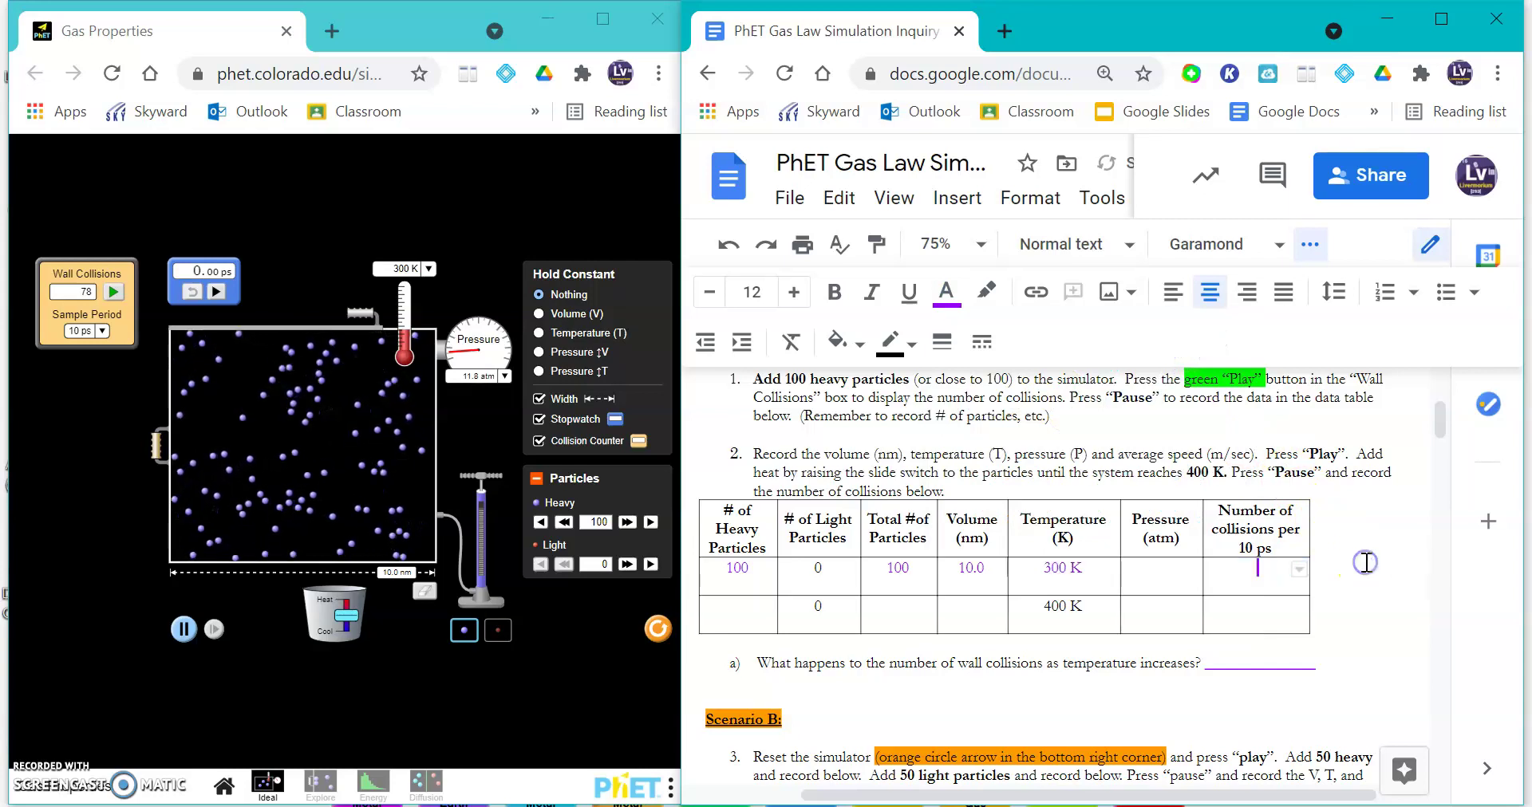
{"action": "left_click", "coordinate": [1162, 571]}
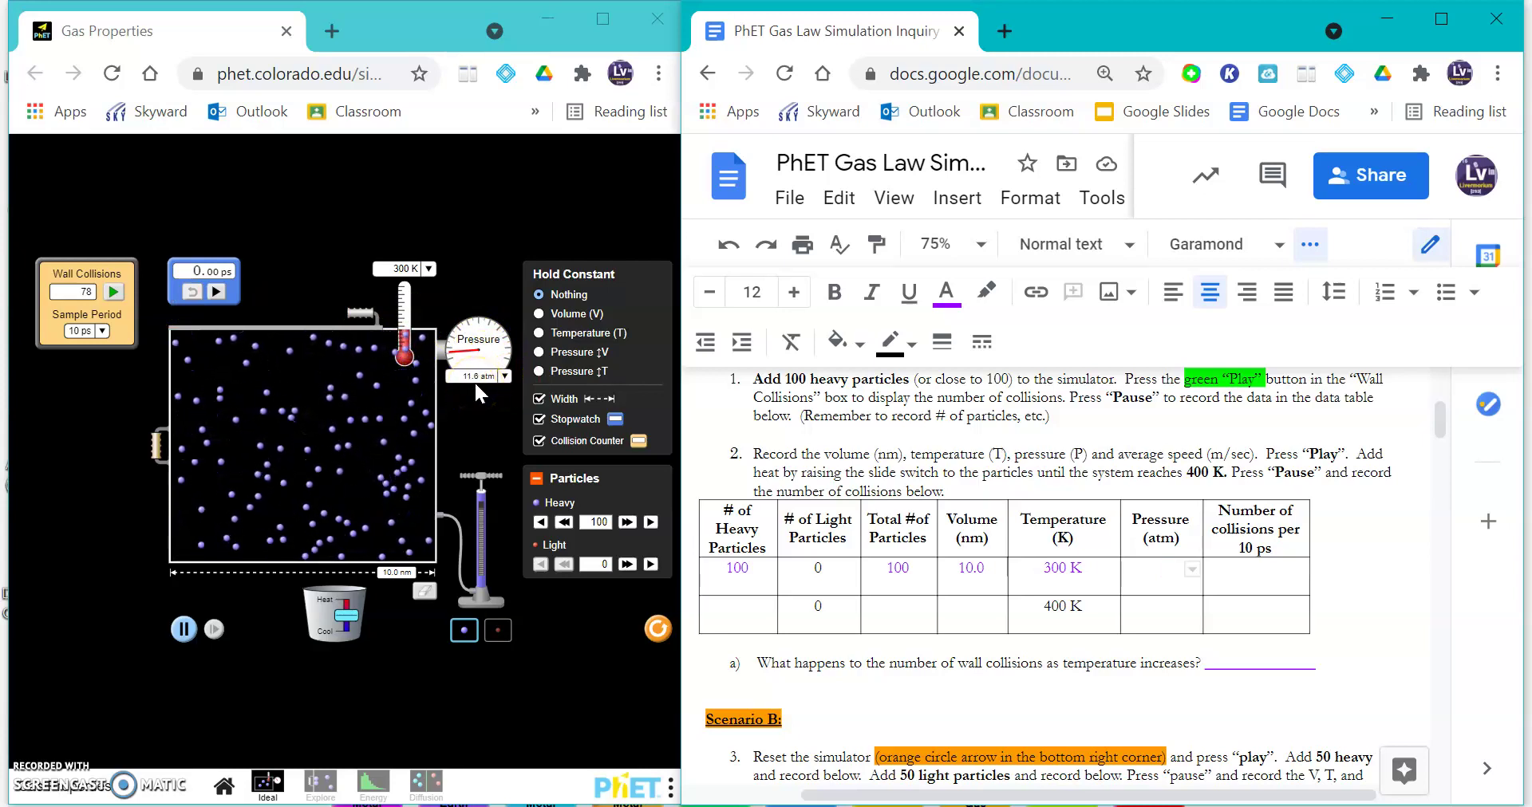
{"action": "left_click", "coordinate": [1151, 562]}
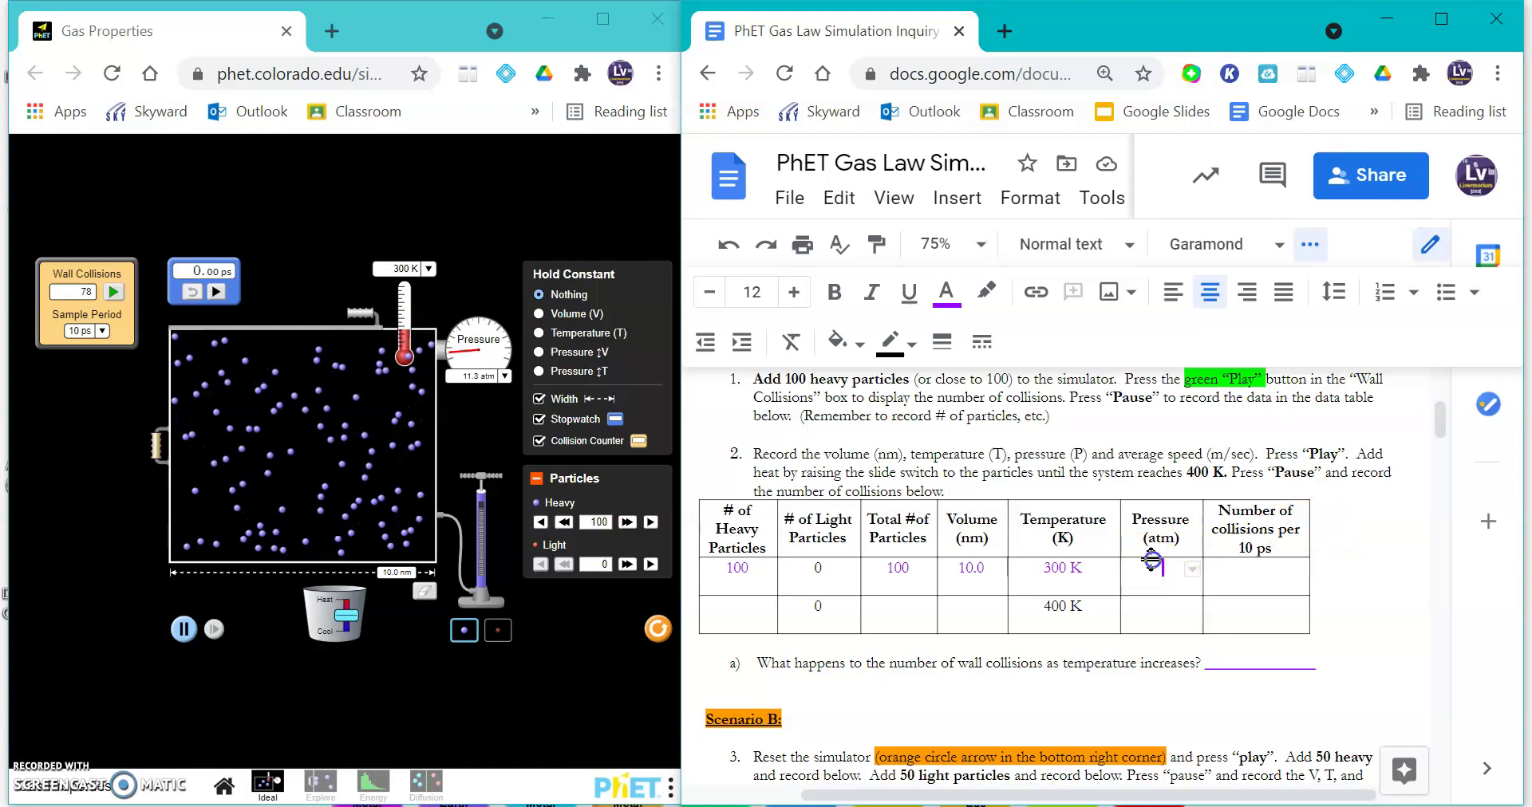
{"action": "type", "text": "11.8"}
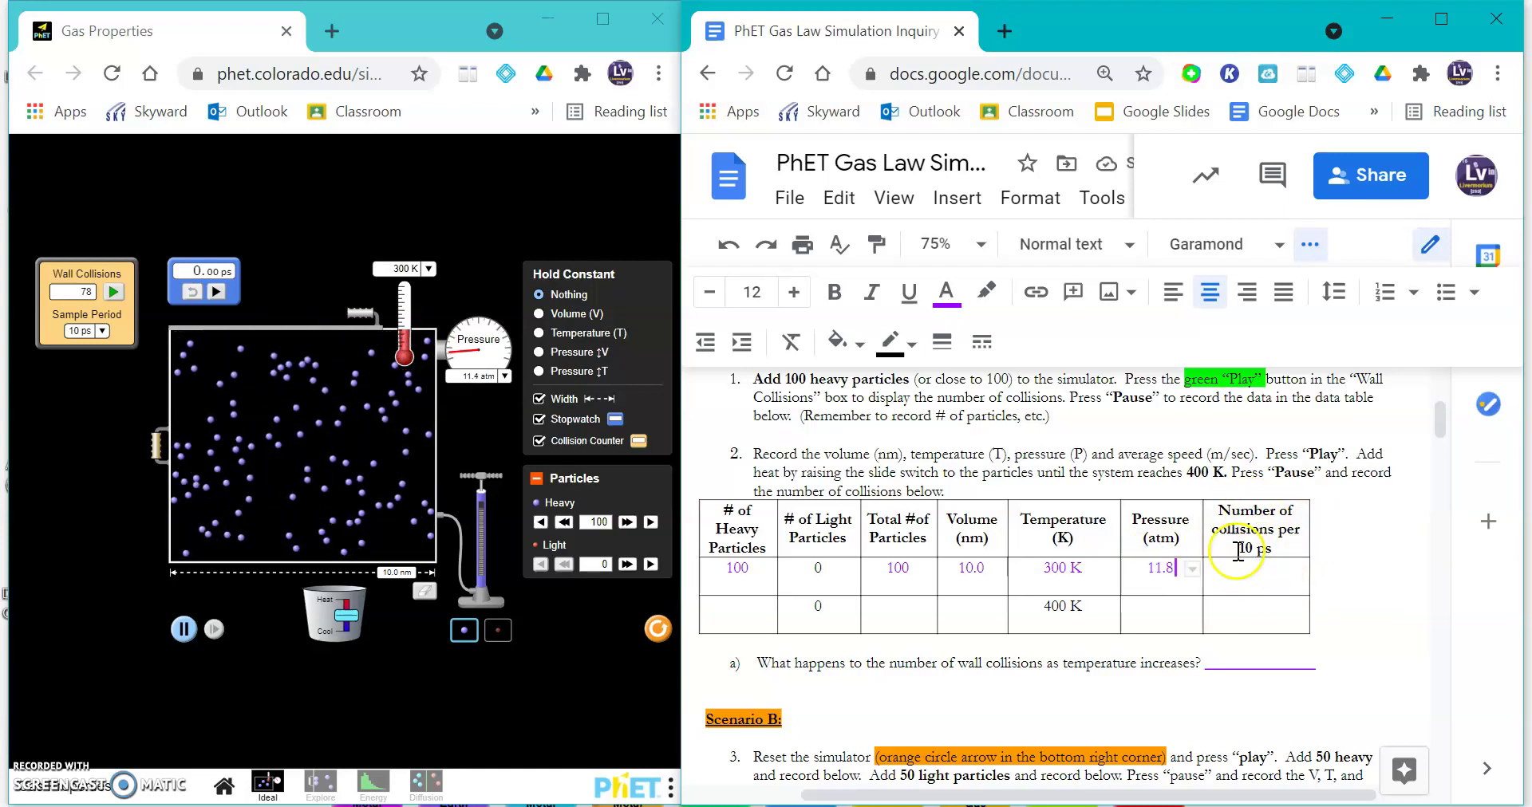
{"action": "left_click", "coordinate": [1257, 573]}
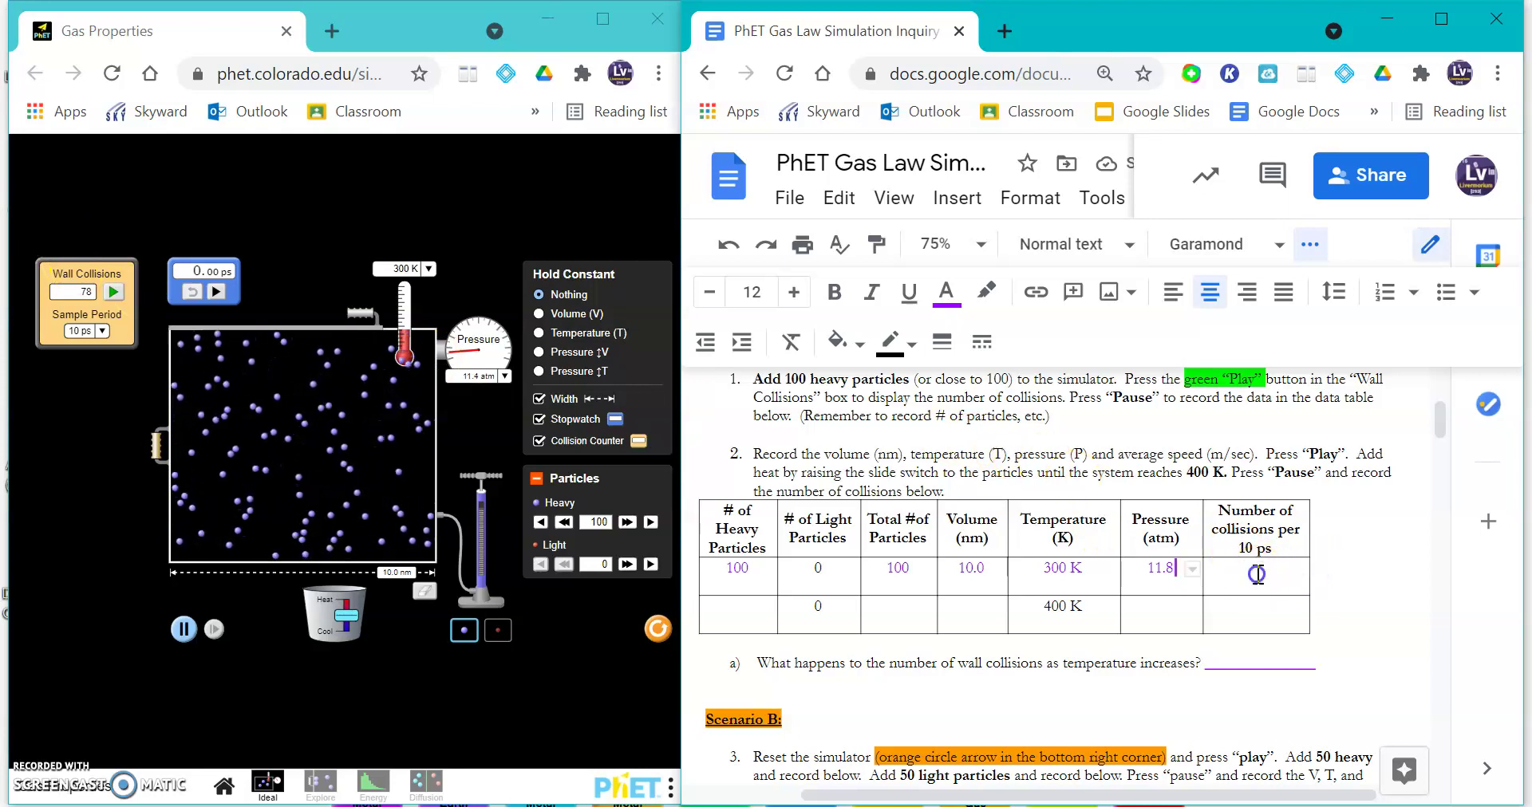
{"action": "type", "text": "78"}
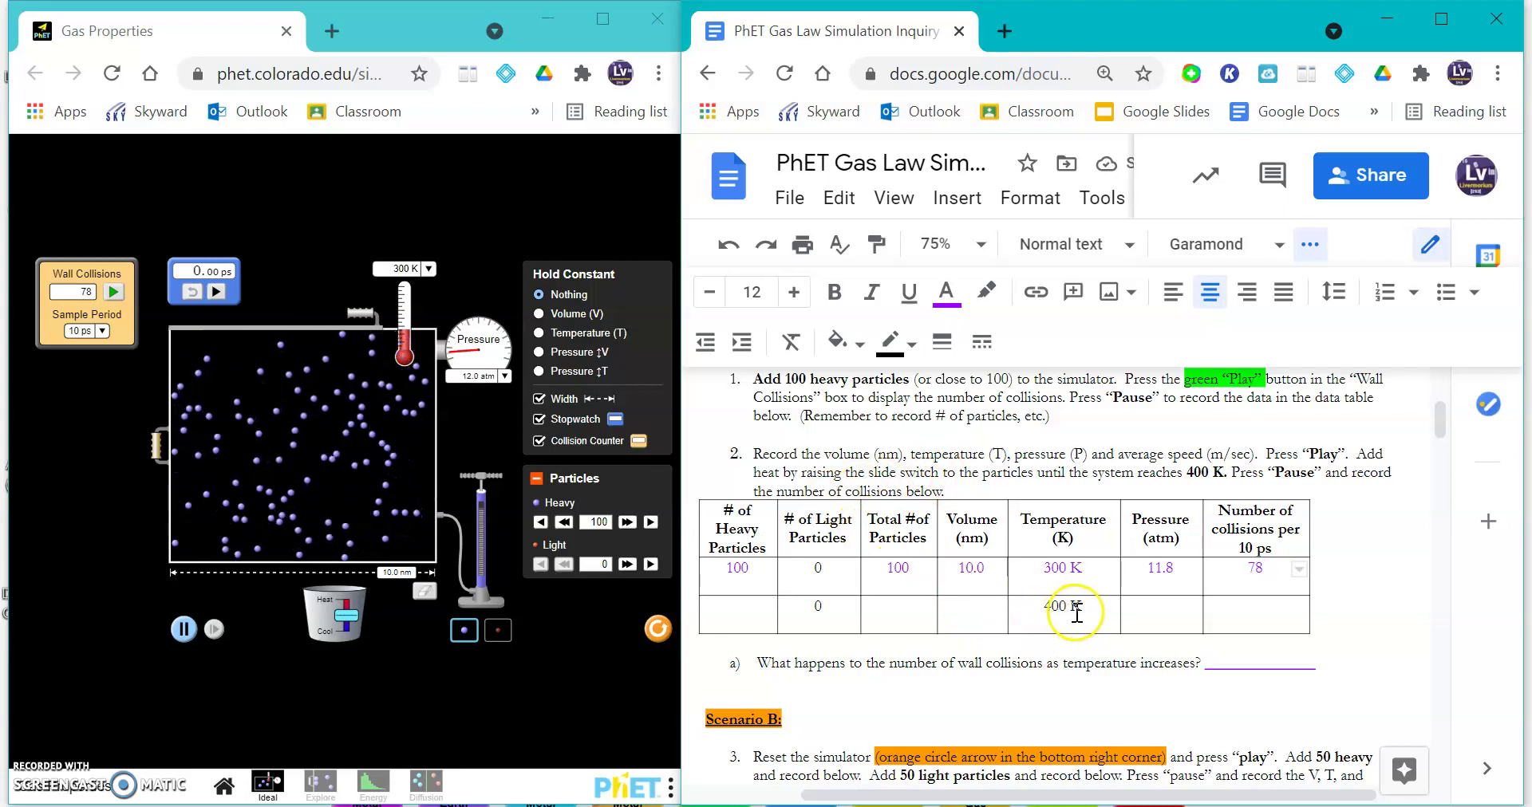
Heat the gas to 401 K and run one collision-count sample, reaching 94
{"action": "left_click_drag", "start_coordinate": [347, 621], "coordinate": [350, 618]}
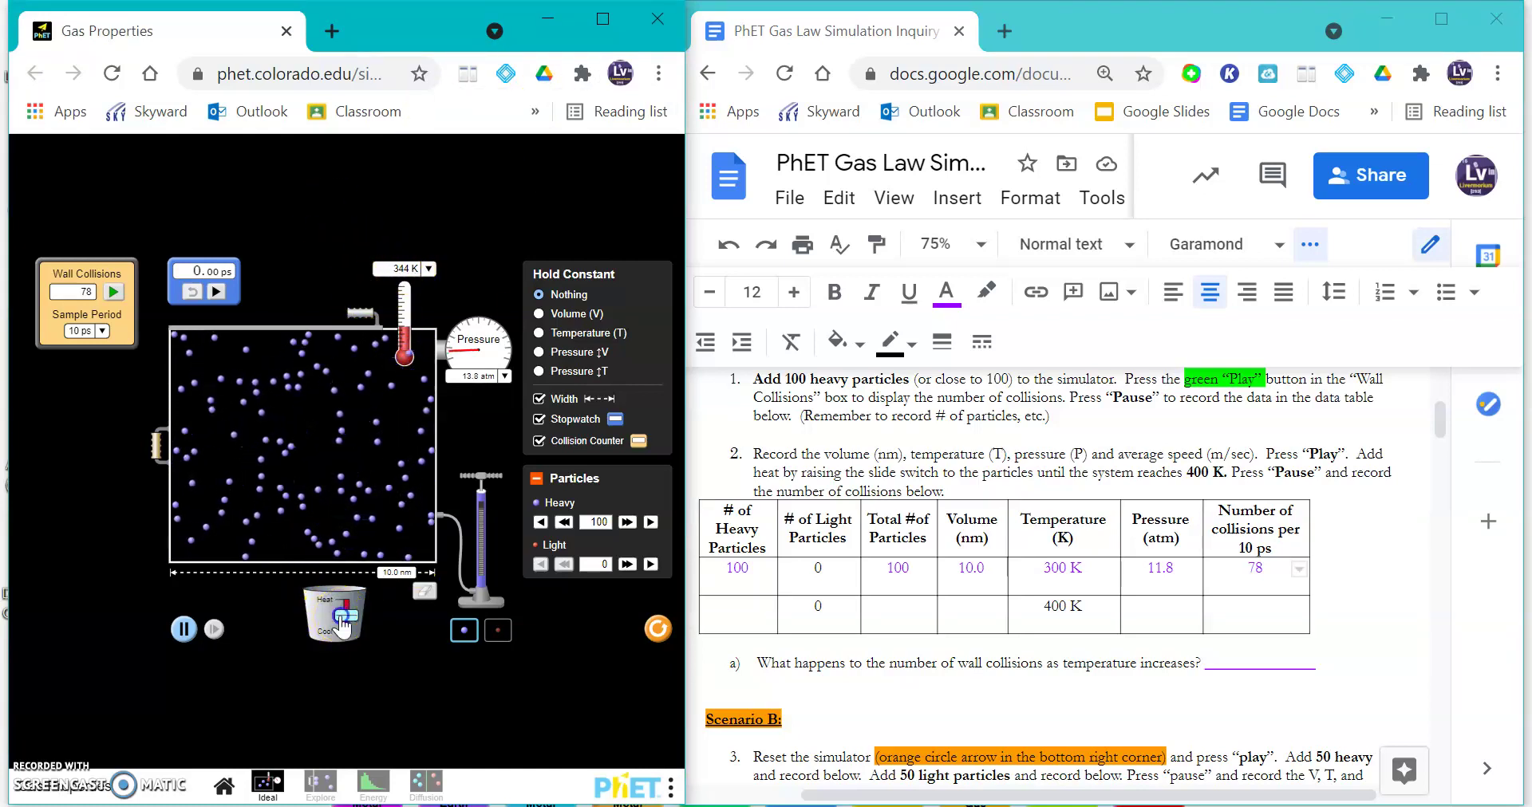
{"action": "left_click_drag", "start_coordinate": [343, 627], "coordinate": [345, 623]}
{"action": "left_click", "coordinate": [165, 283]}
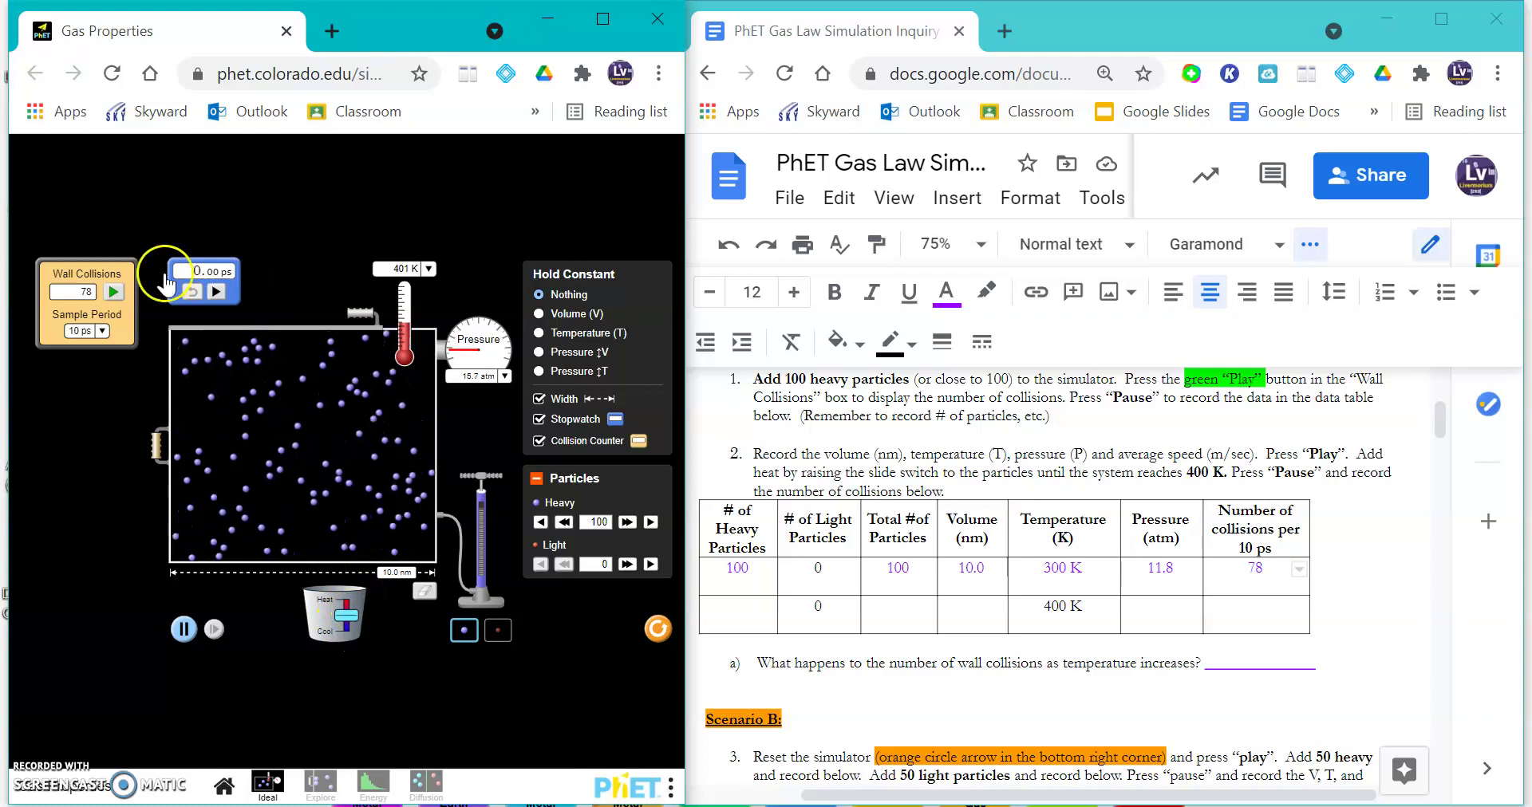
{"action": "left_click", "coordinate": [114, 293]}
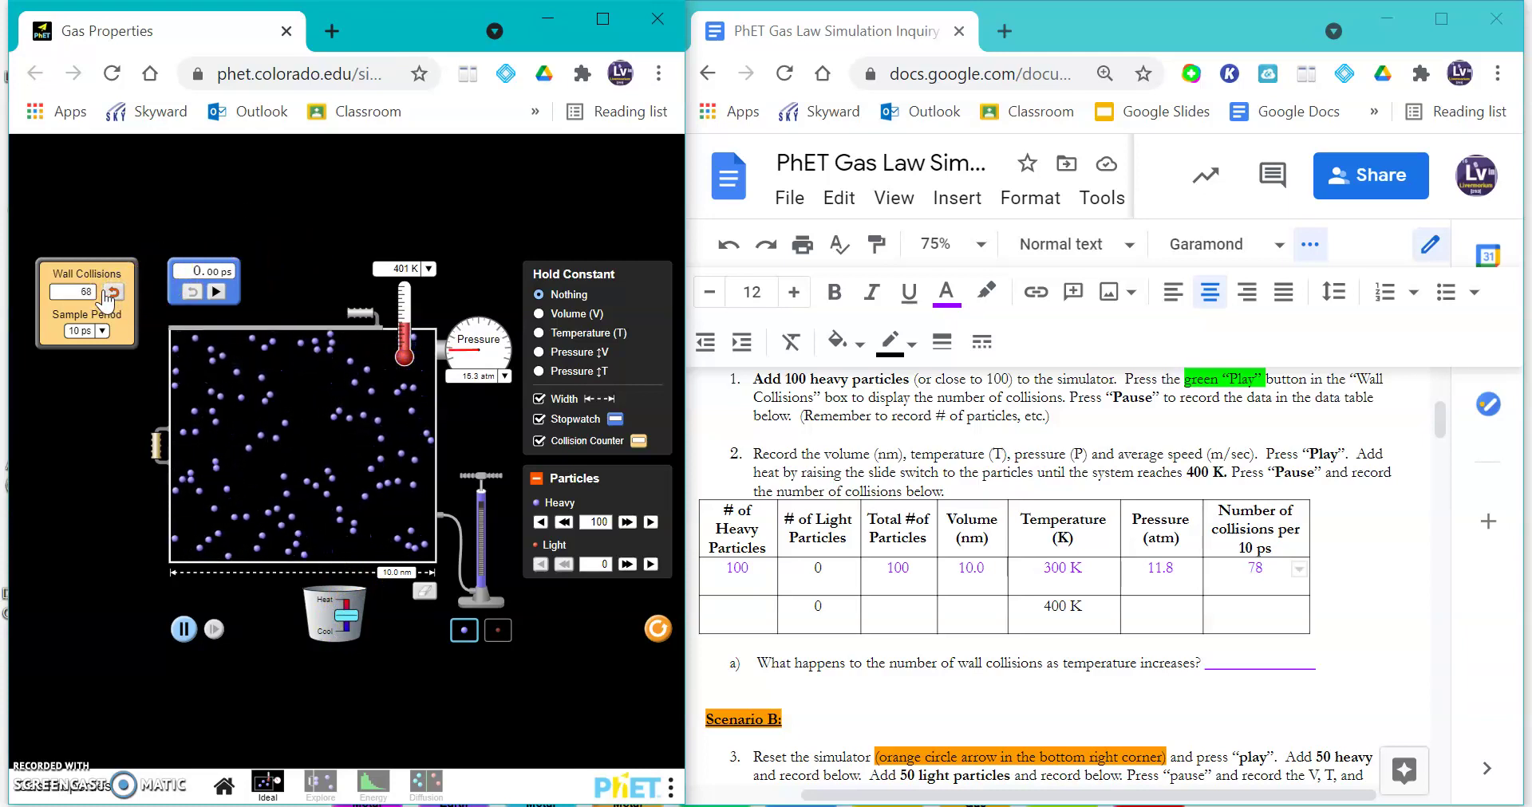
{"action": "left_click", "coordinate": [105, 301]}
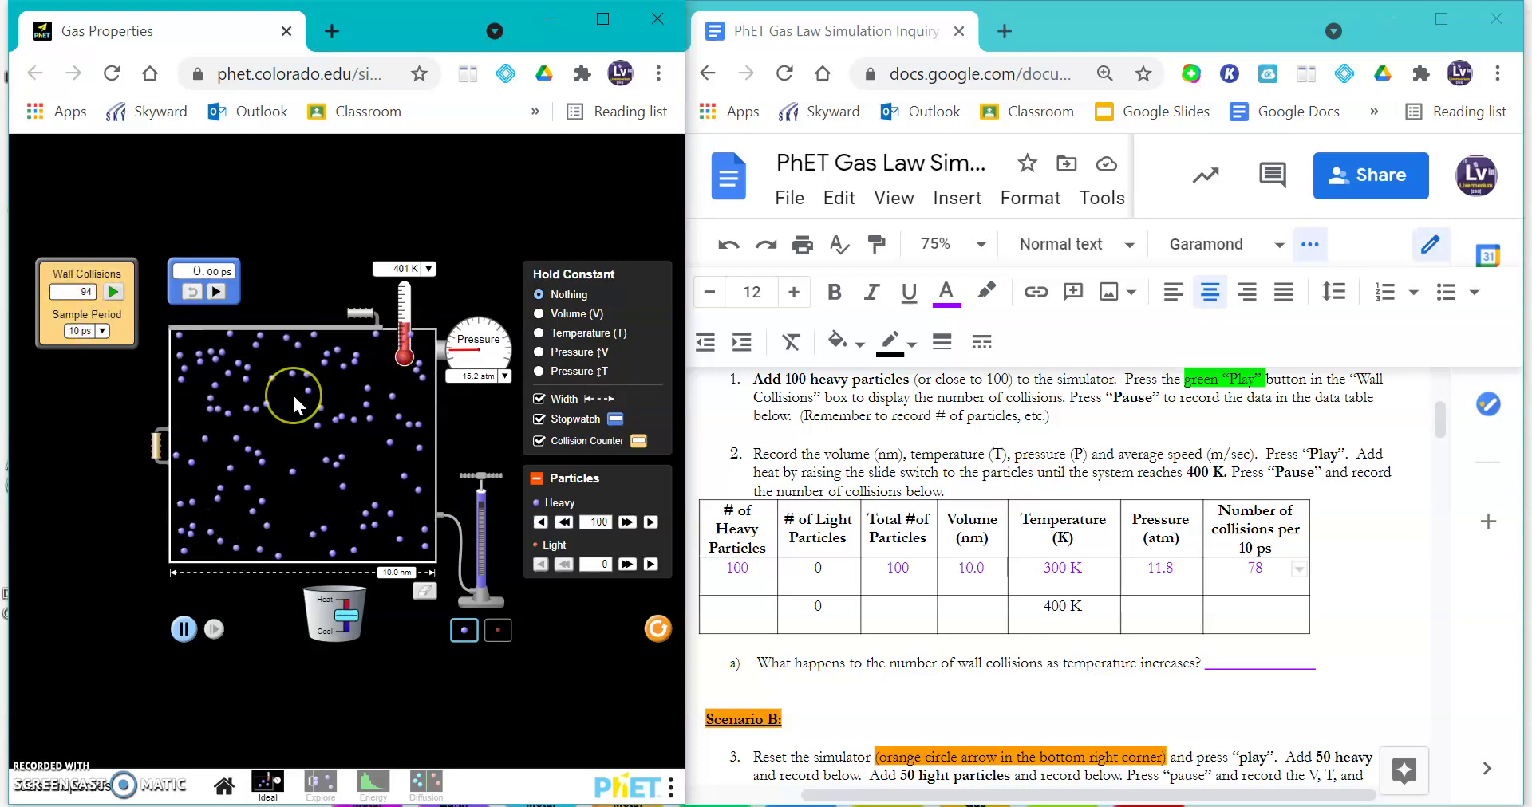
Enter 100 heavy particles and 10.0 nm volume in the table's second row
{"action": "left_click", "coordinate": [732, 617]}
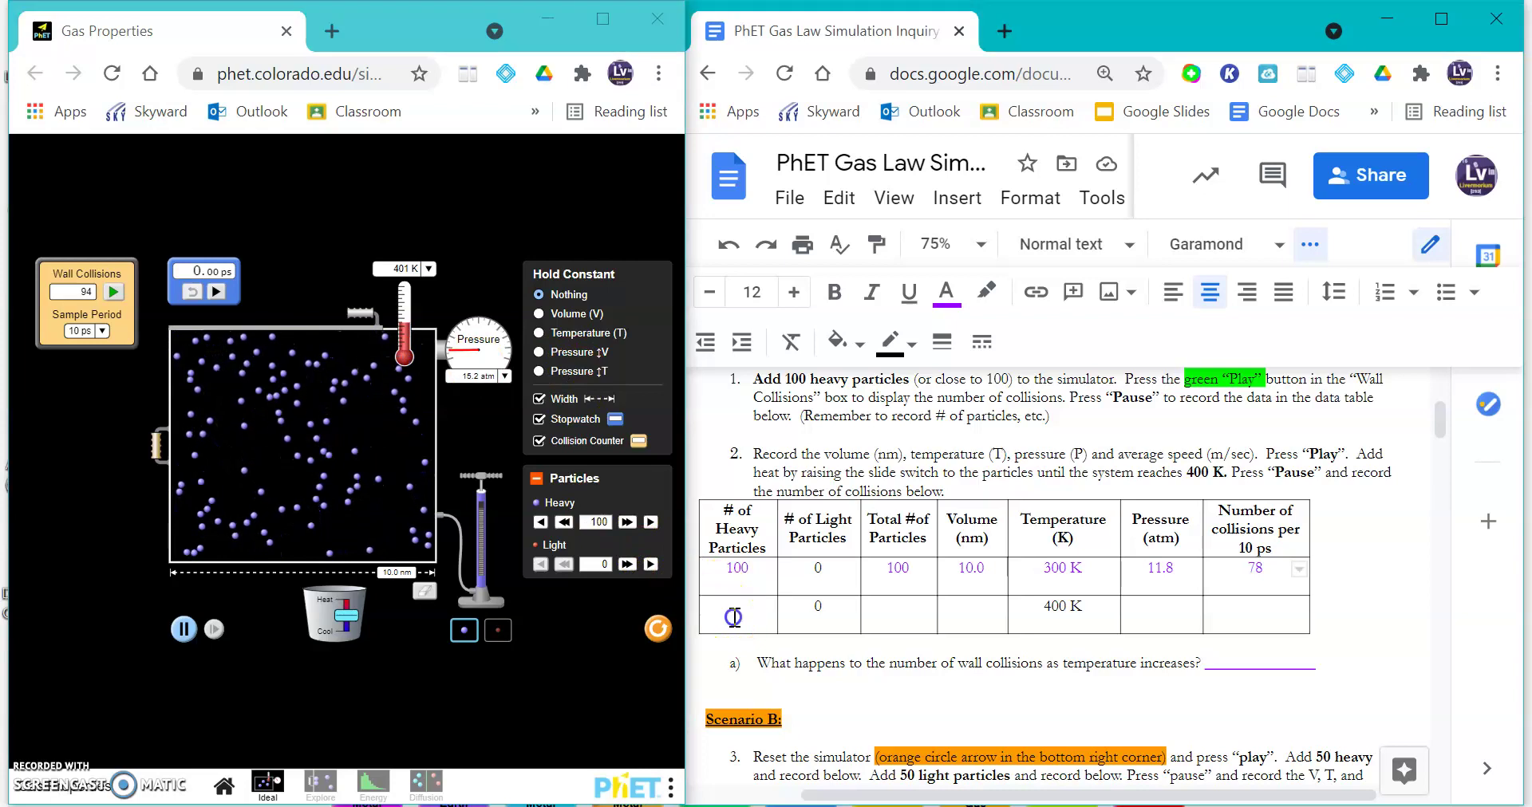
{"action": "type", "text": "1"}
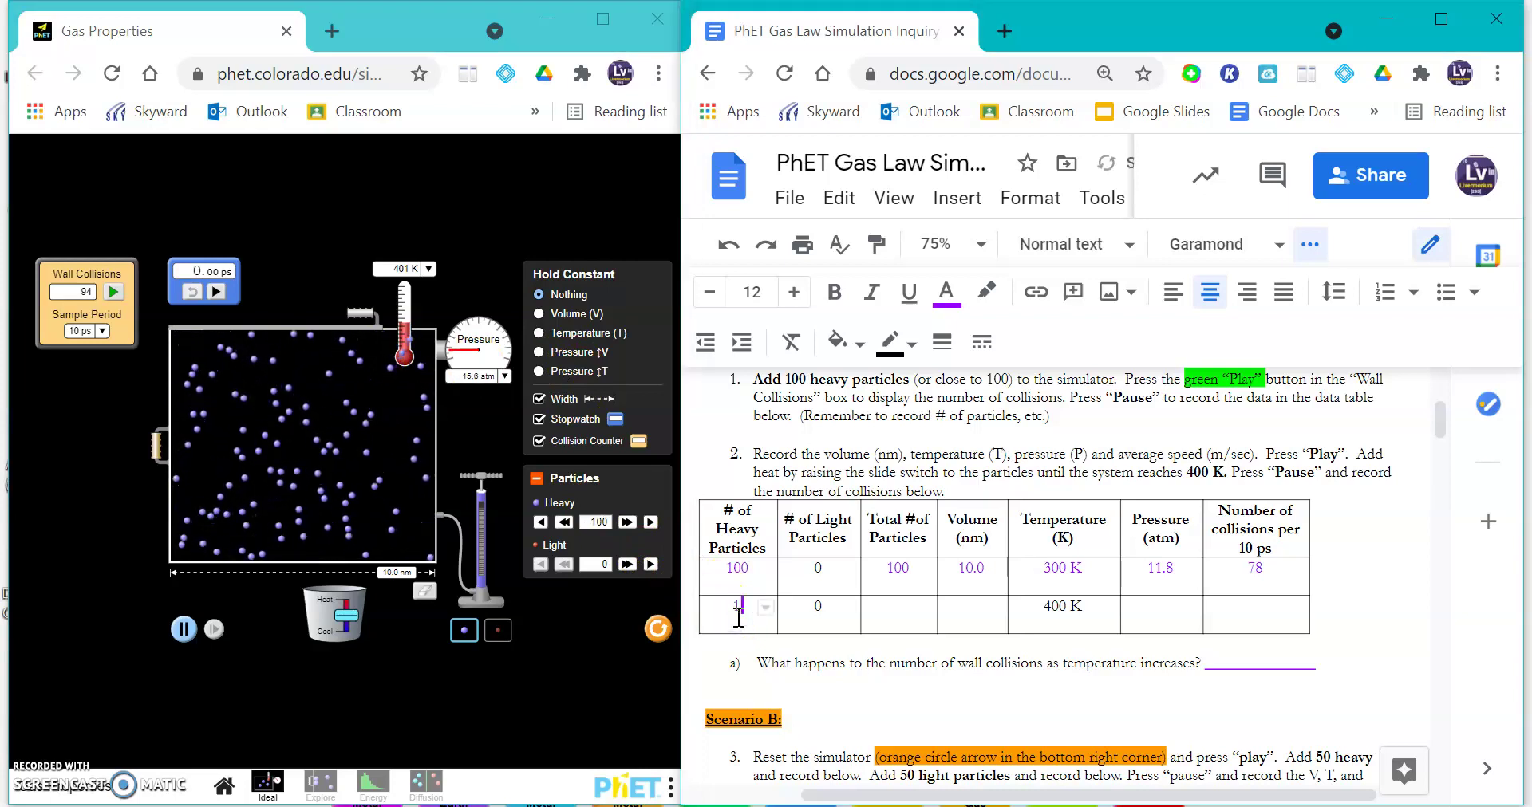
{"action": "type", "text": "00"}
{"action": "left_click", "coordinate": [897, 606]}
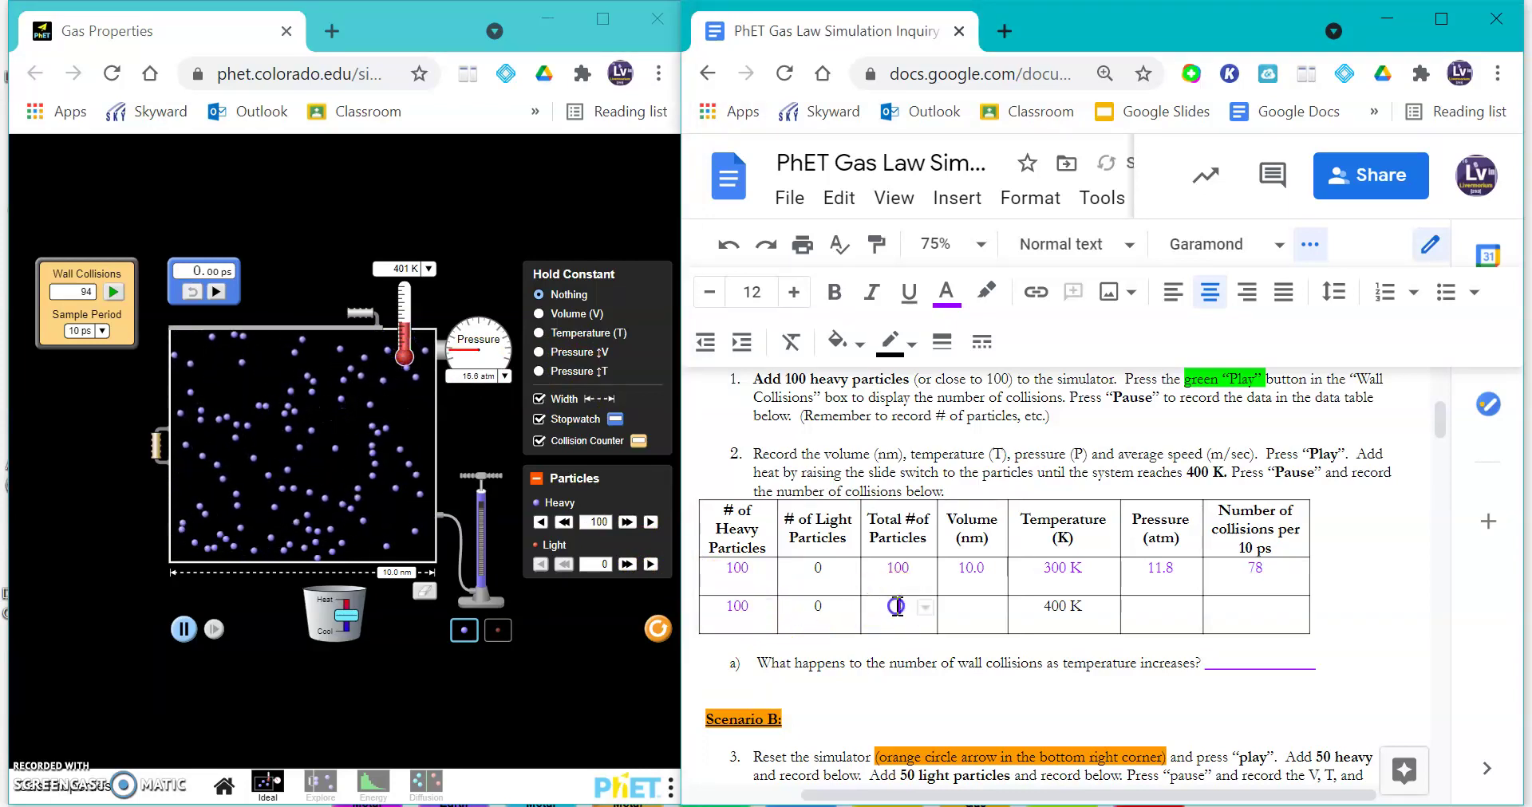
{"action": "type", "text": "100"}
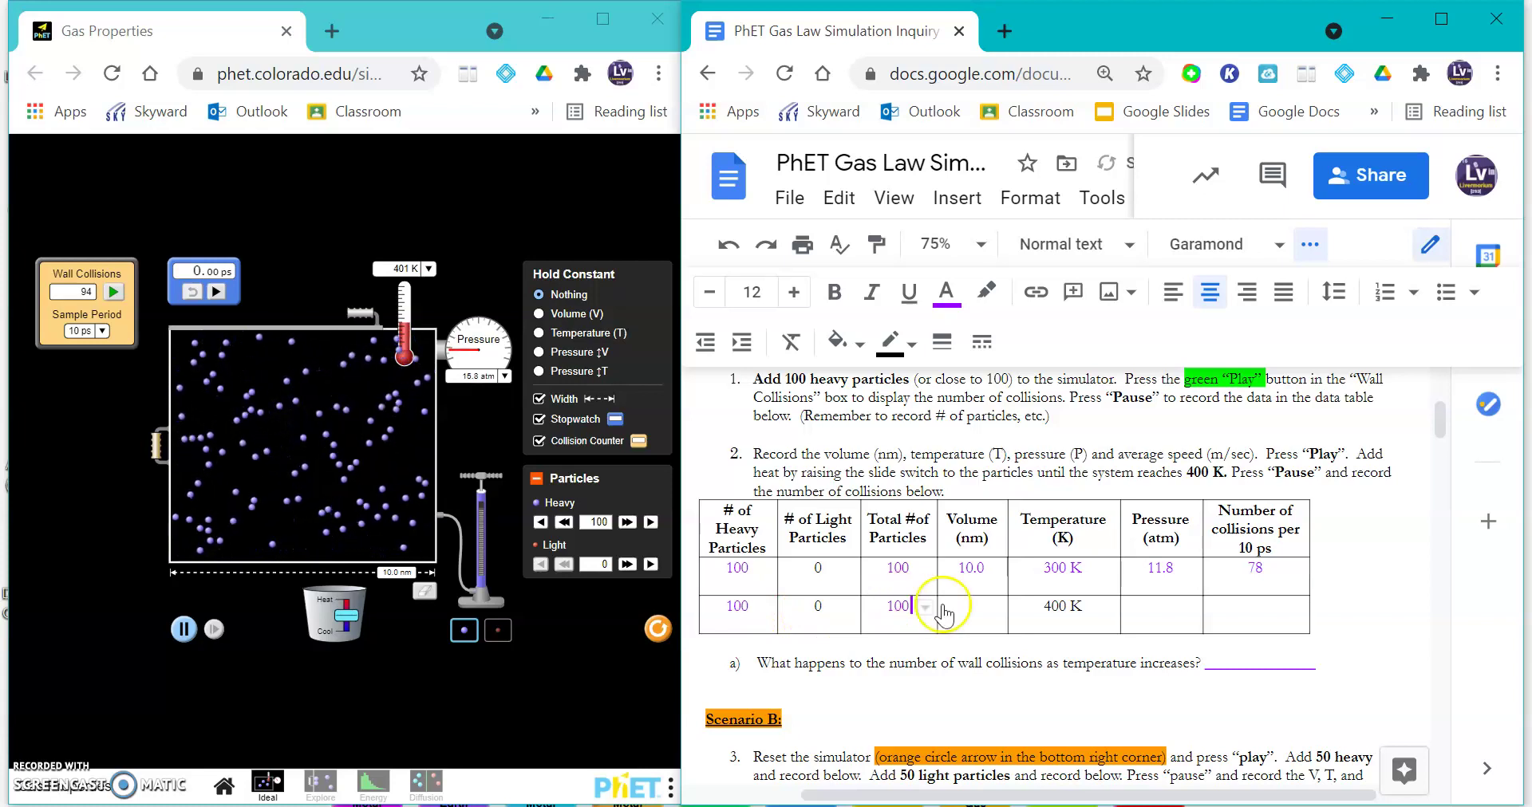
{"action": "left_click", "coordinate": [976, 615]}
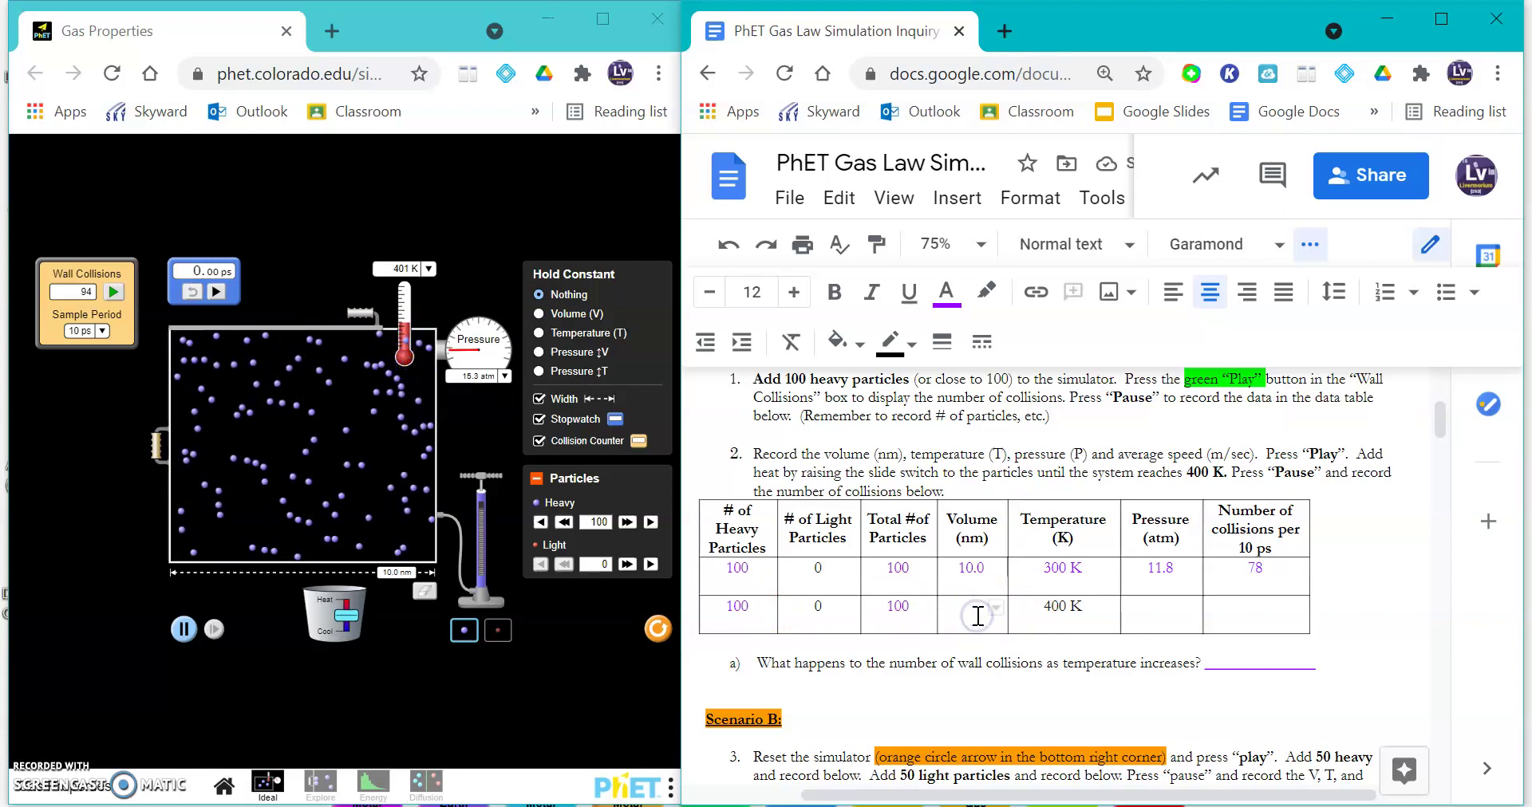
{"action": "type", "text": "10.0"}
{"action": "left_click", "coordinate": [1061, 627]}
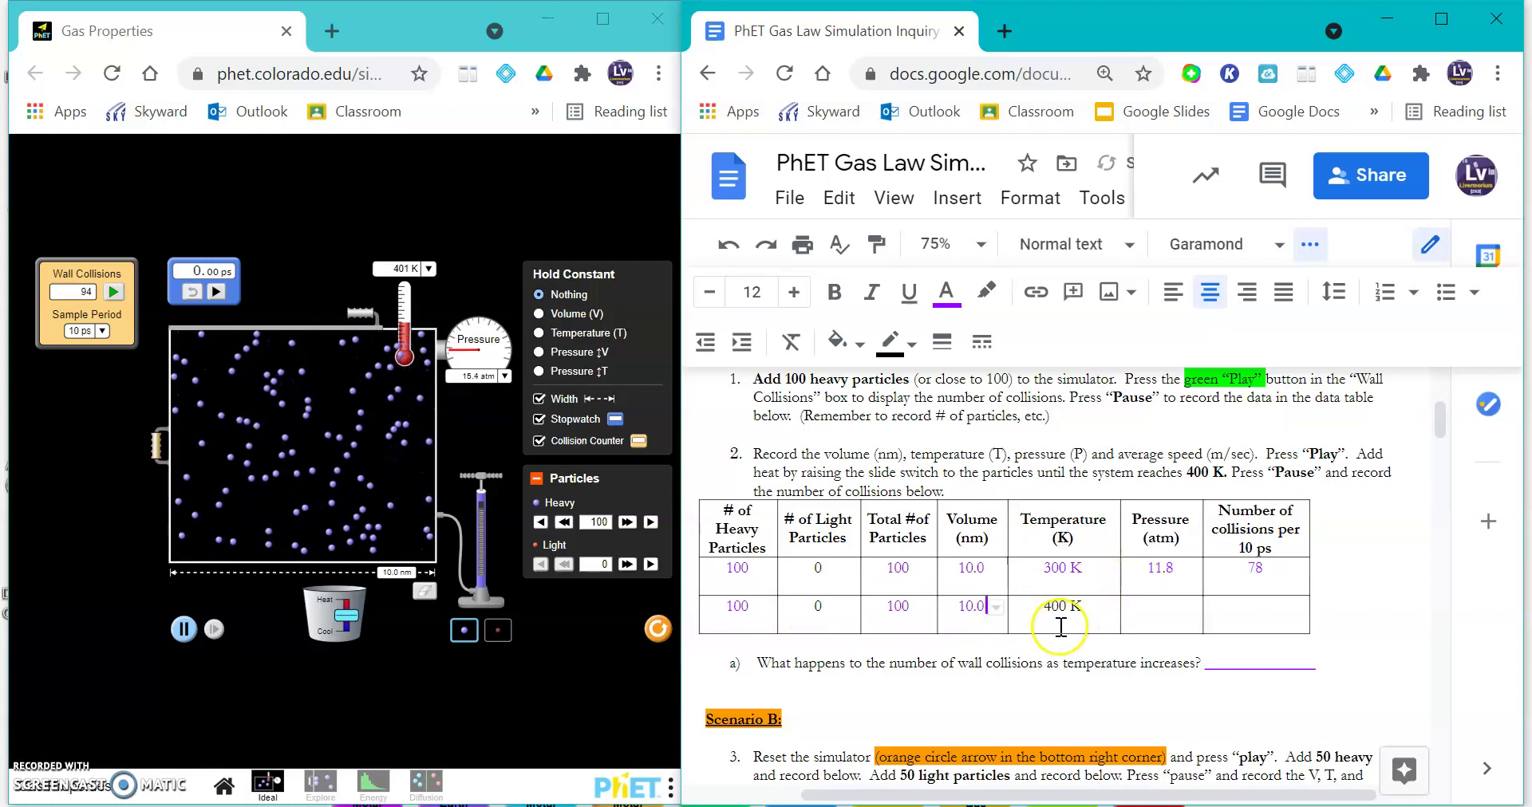
{"action": "left_click", "coordinate": [1156, 611]}
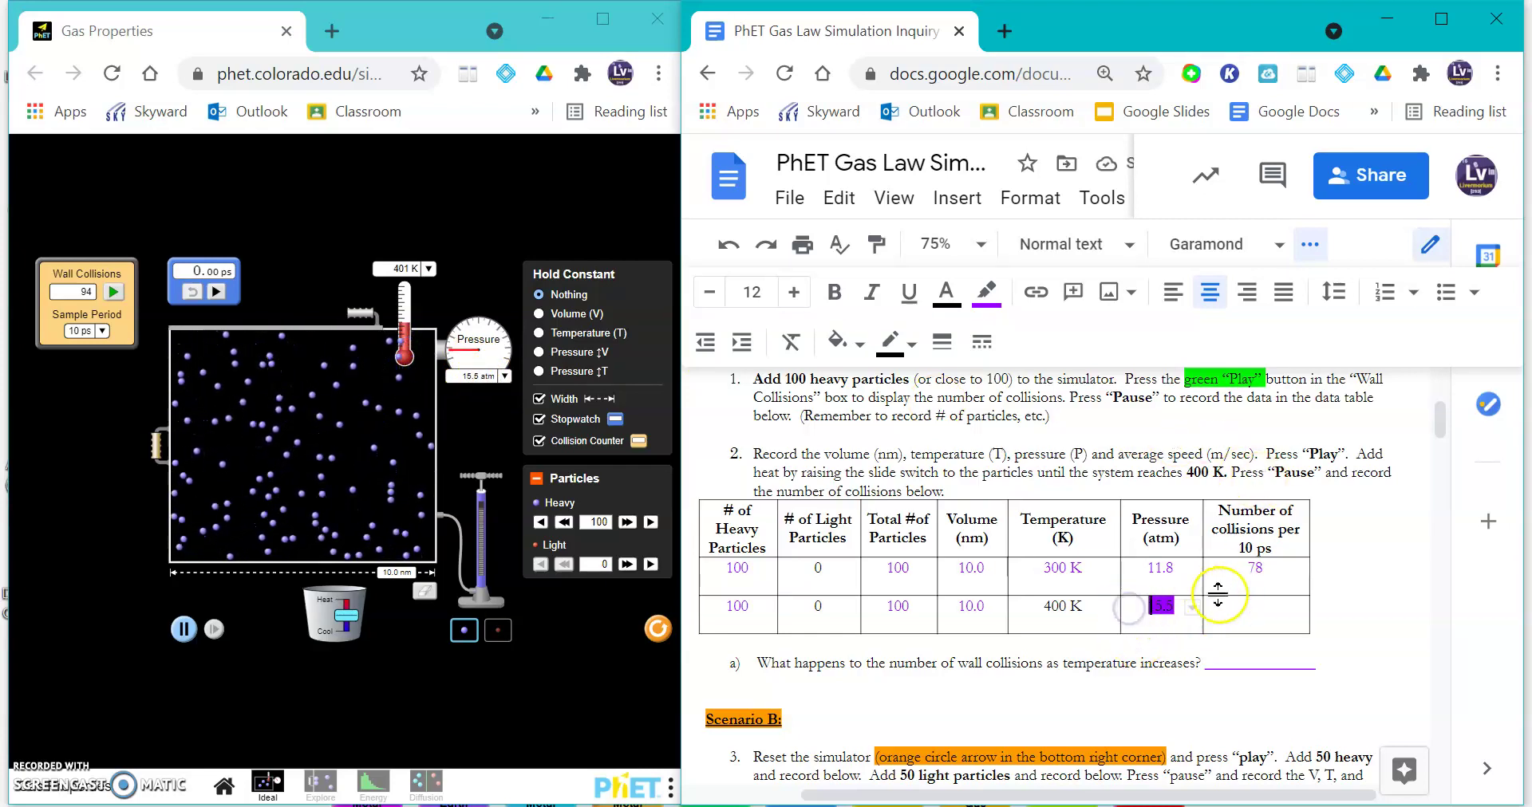
Set no highlight and purple text on row 2's pressure and collisions cells
{"action": "left_click_drag", "start_coordinate": [1219, 594], "coordinate": [1244, 602]}
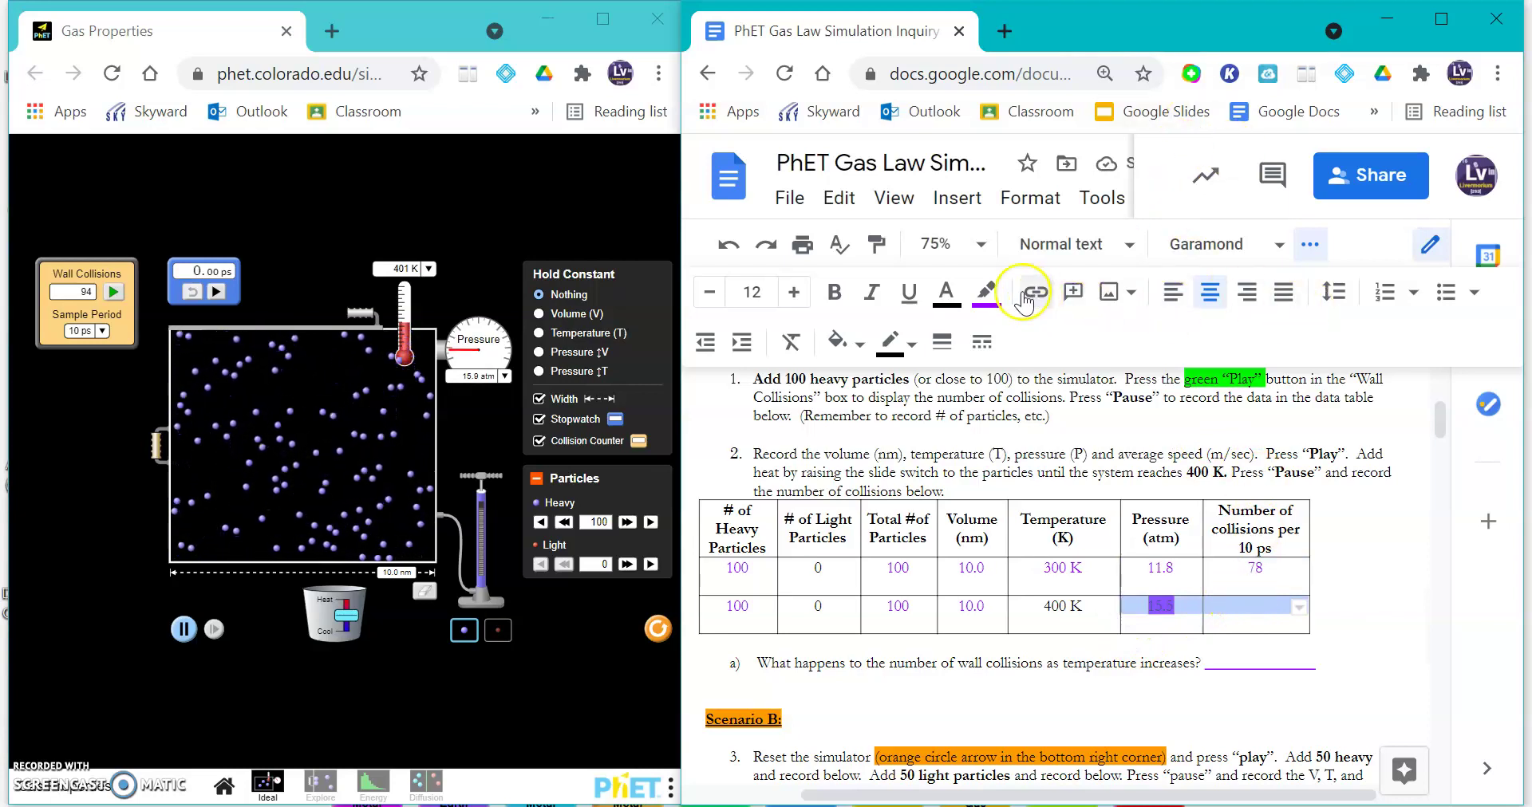
{"action": "left_click", "coordinate": [989, 299]}
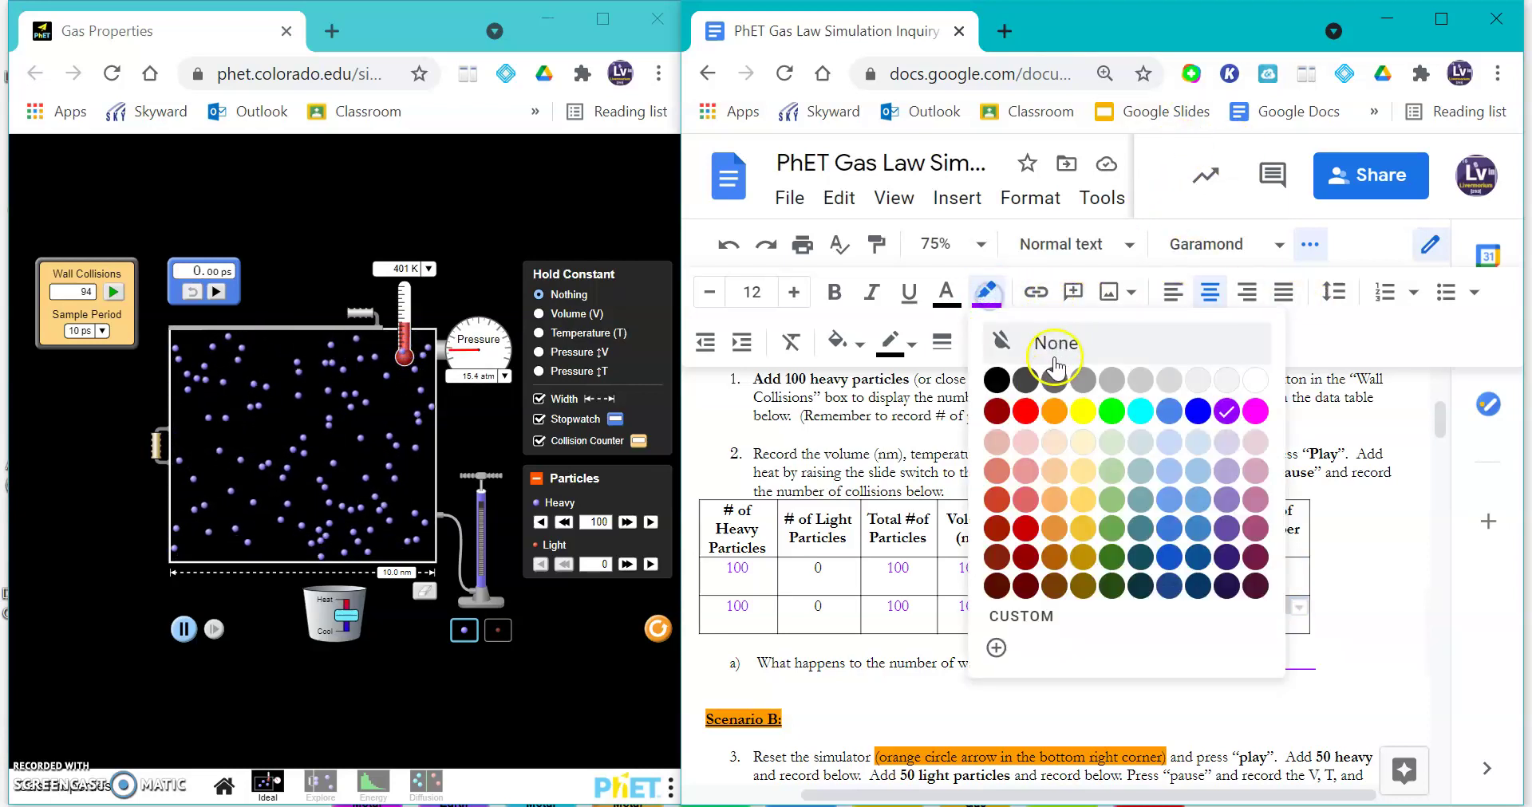
{"action": "left_click", "coordinate": [962, 300]}
{"action": "left_click", "coordinate": [1185, 371]}
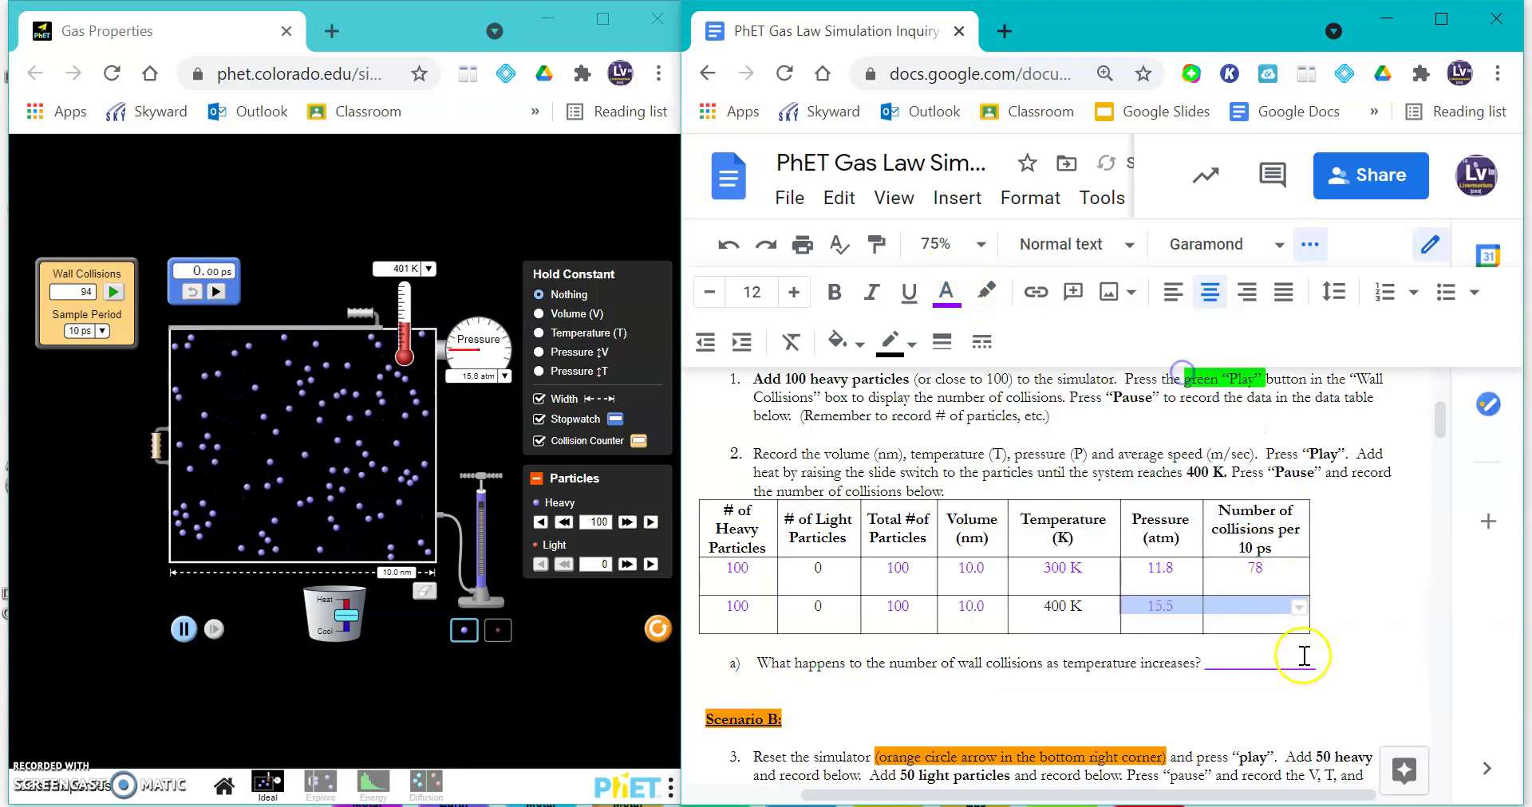
{"action": "left_click", "coordinate": [1243, 613]}
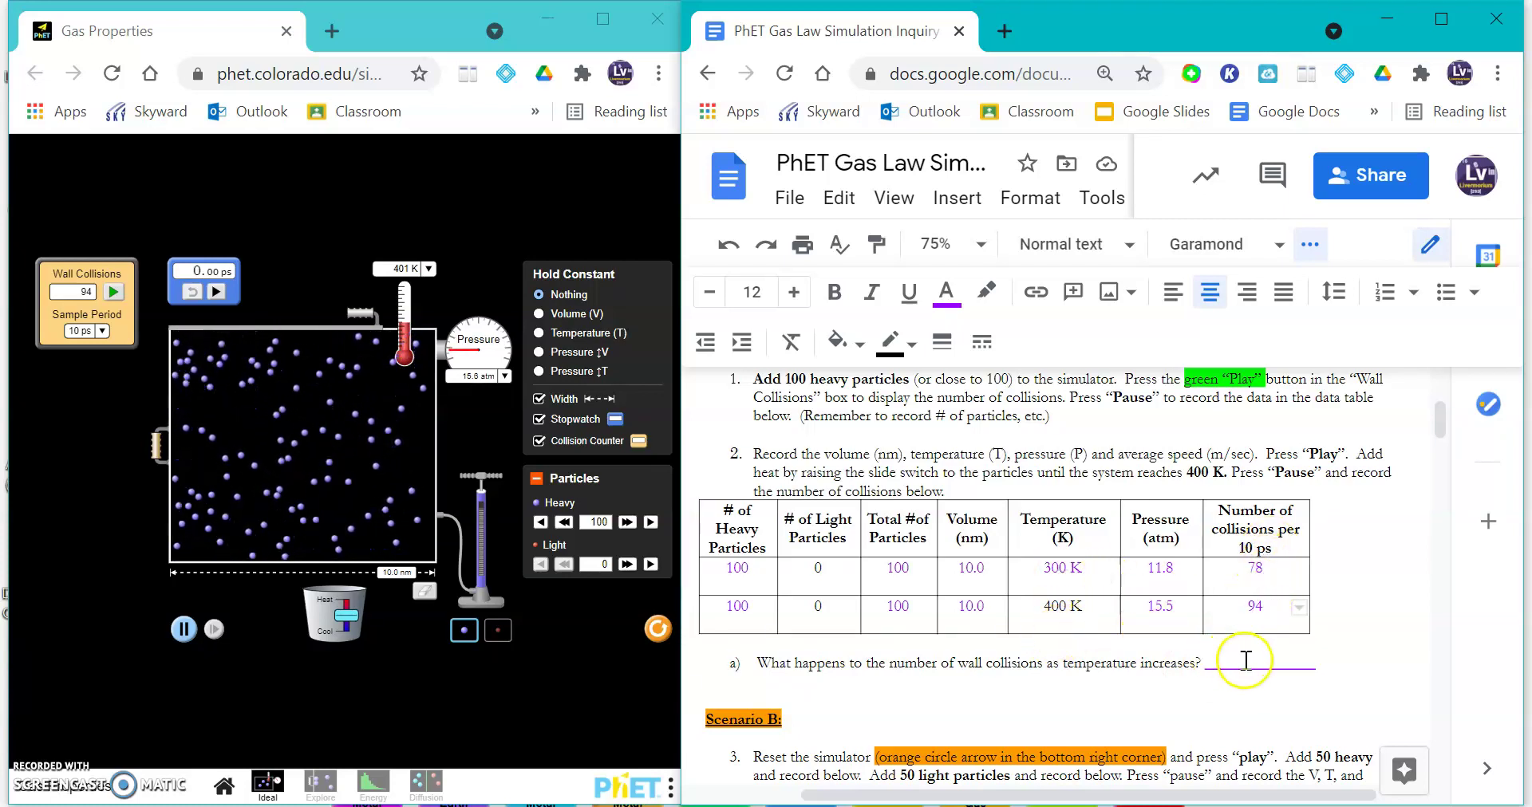
Select the answer blank after question a) and move further down the document
{"action": "left_click_drag", "start_coordinate": [1245, 660], "coordinate": [1315, 659]}
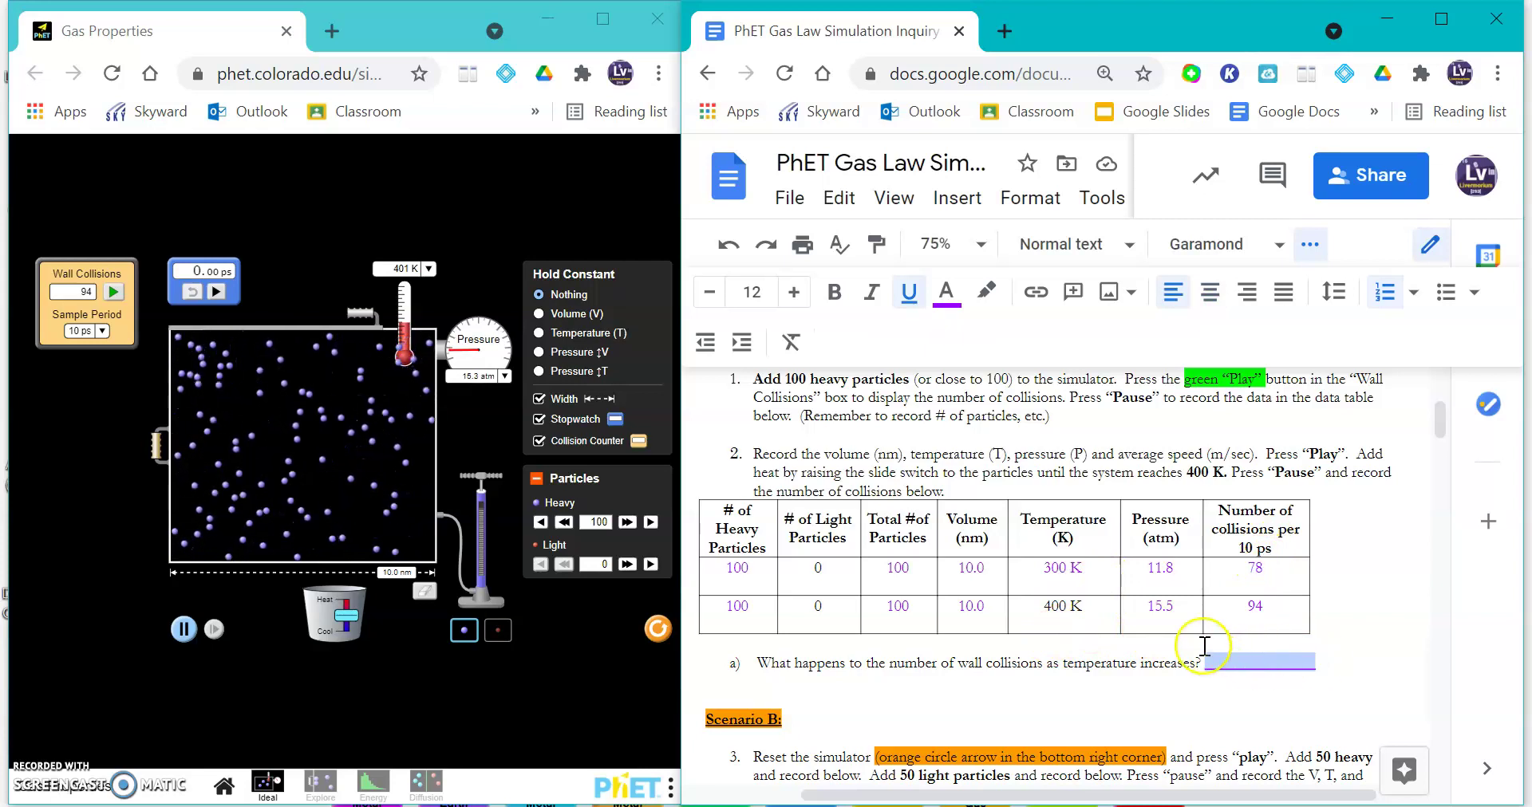
{"action": "scroll", "coordinate": [1188, 622], "scroll_direction": "down", "scroll_amount": 3}
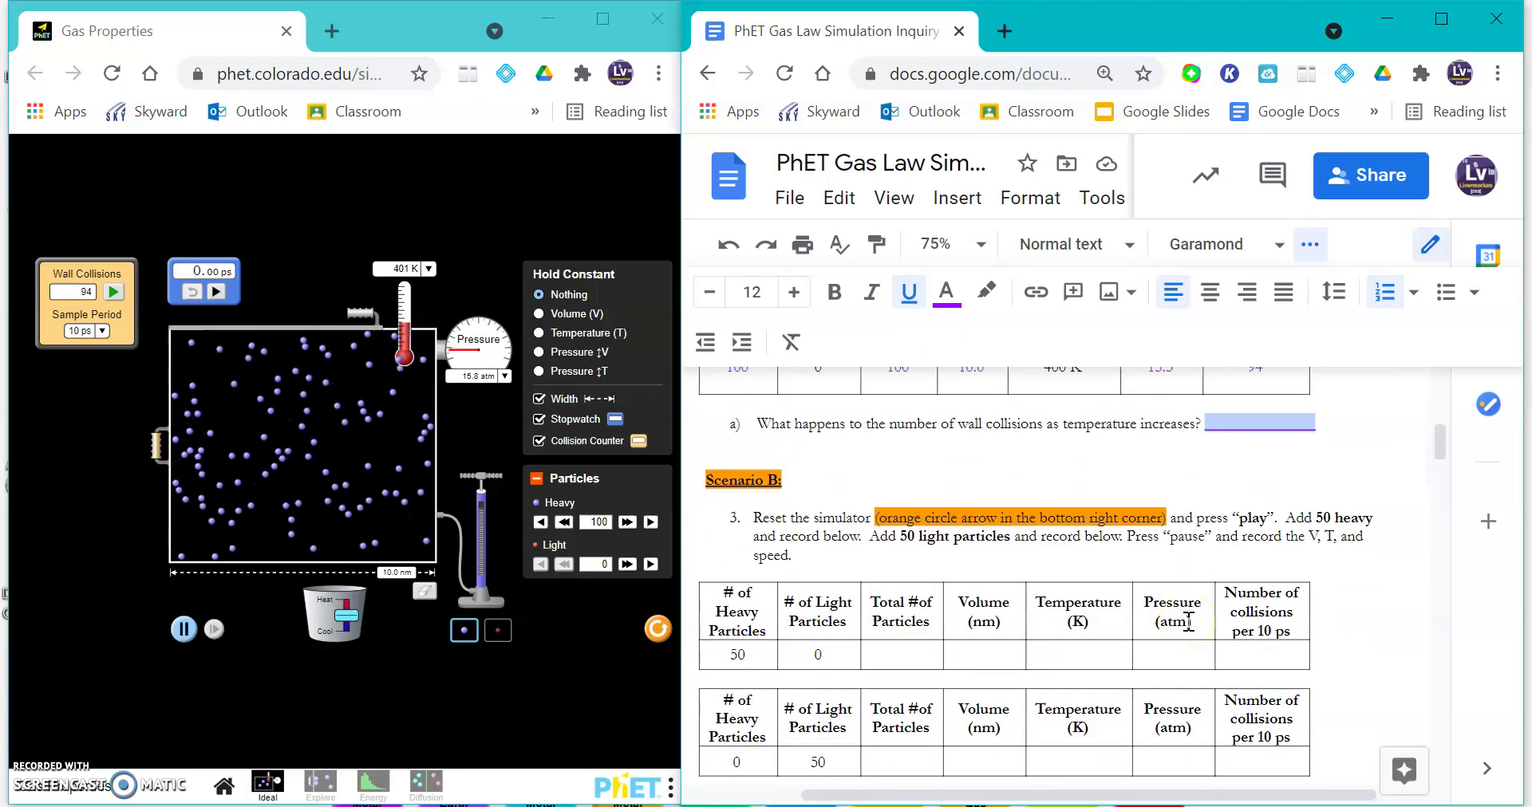
{"action": "scroll", "coordinate": [1051, 519], "scroll_direction": "down", "scroll_amount": 2}
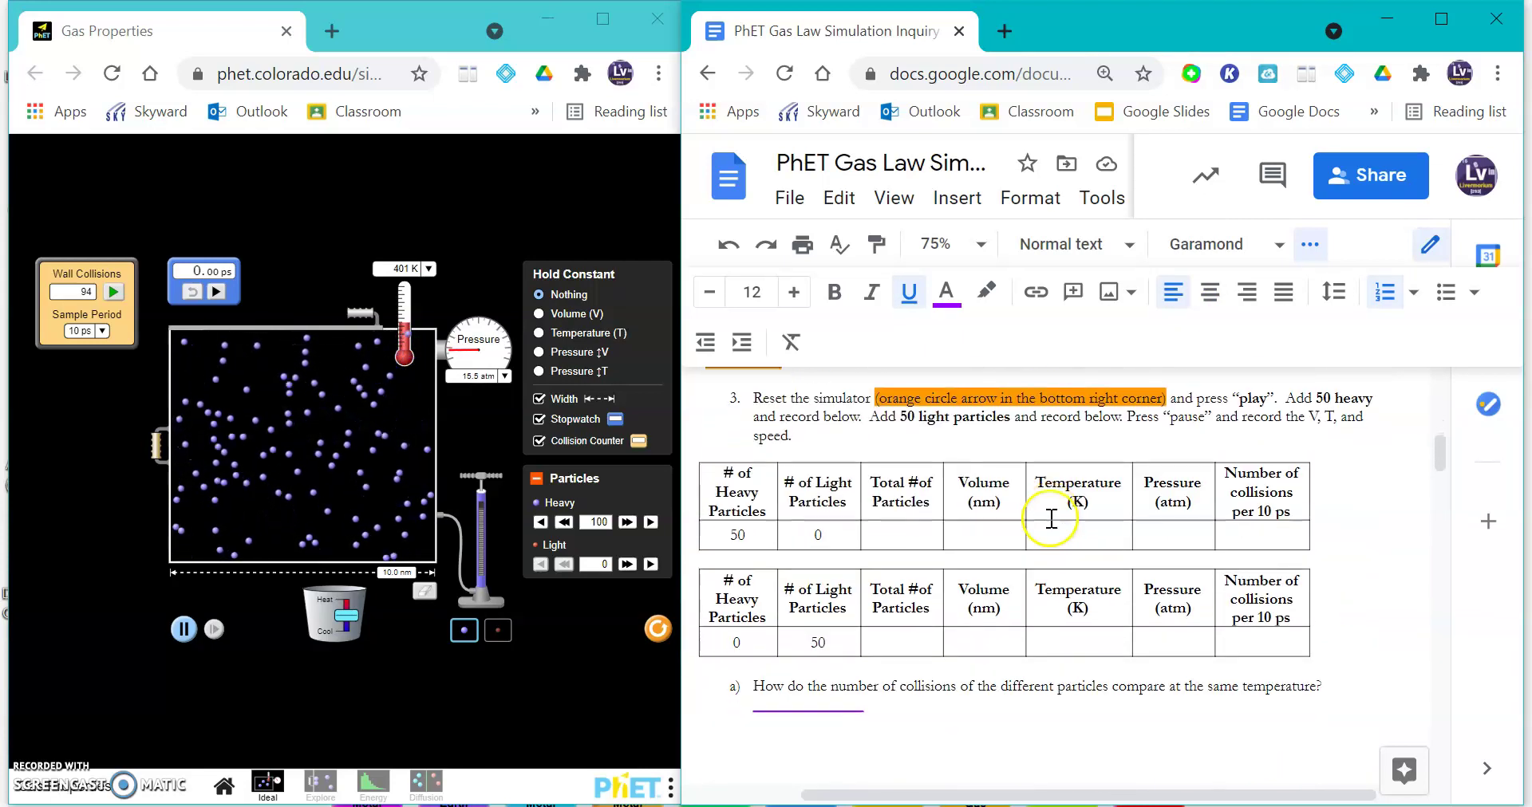
Reset the simulation and turn on the collision counter and particle controls
{"action": "left_click", "coordinate": [659, 630]}
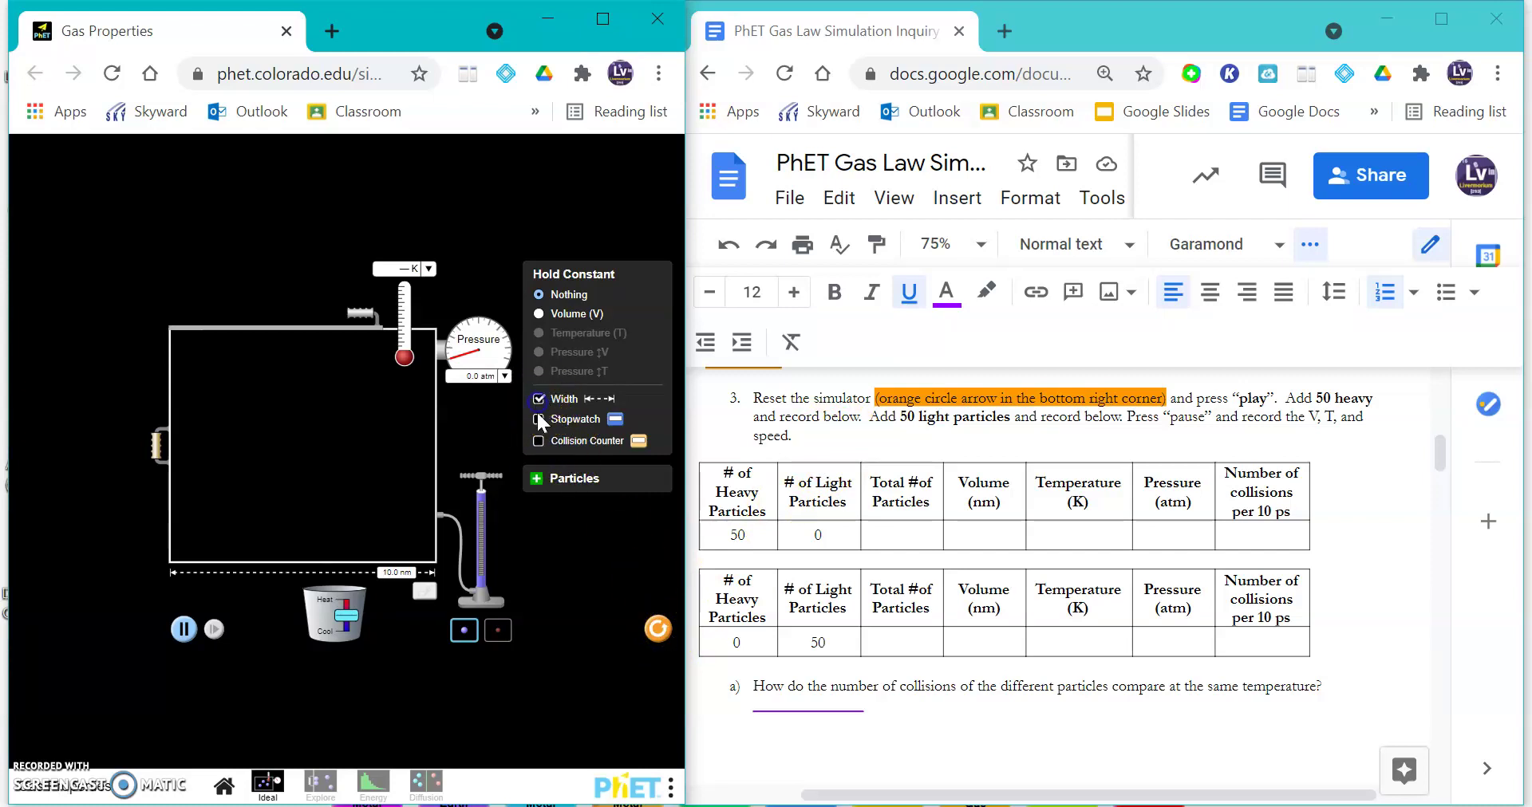
{"action": "left_click", "coordinate": [539, 439]}
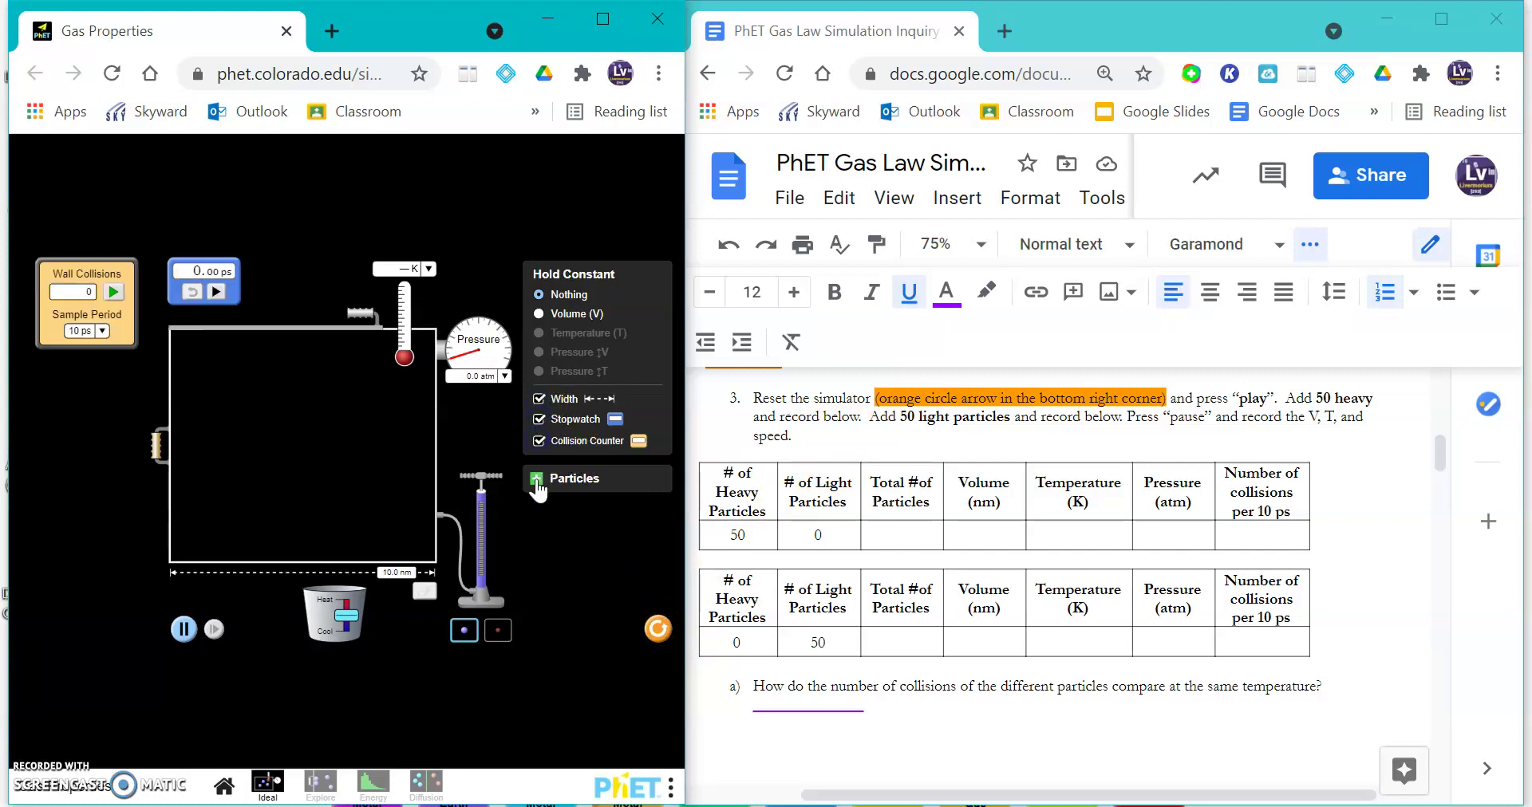
{"action": "left_click", "coordinate": [536, 478]}
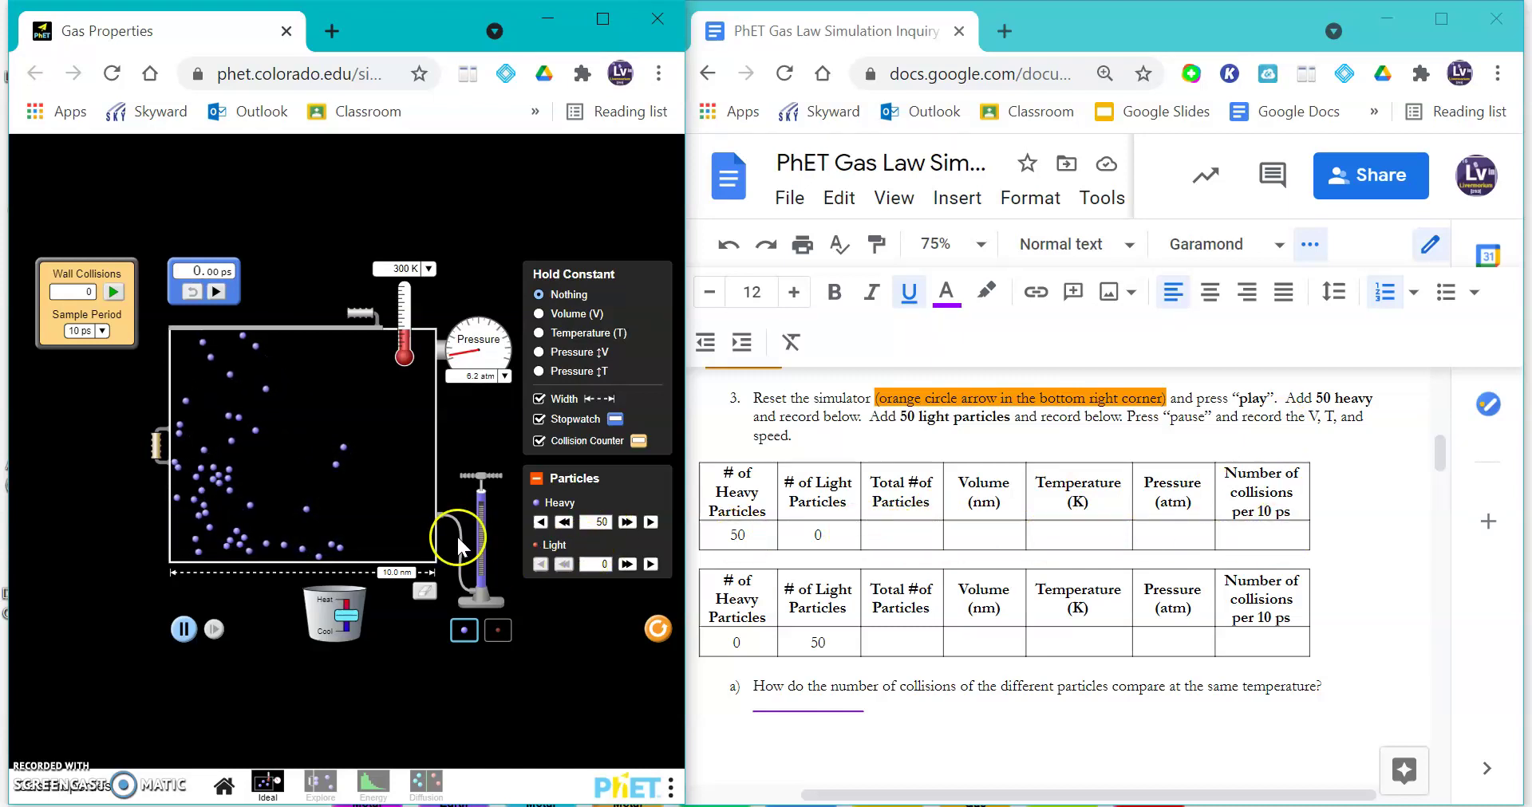
Reset the sim with 50 light particles and the collision counter on, then scroll the Doc to Scenario C
{"action": "left_click", "coordinate": [644, 639]}
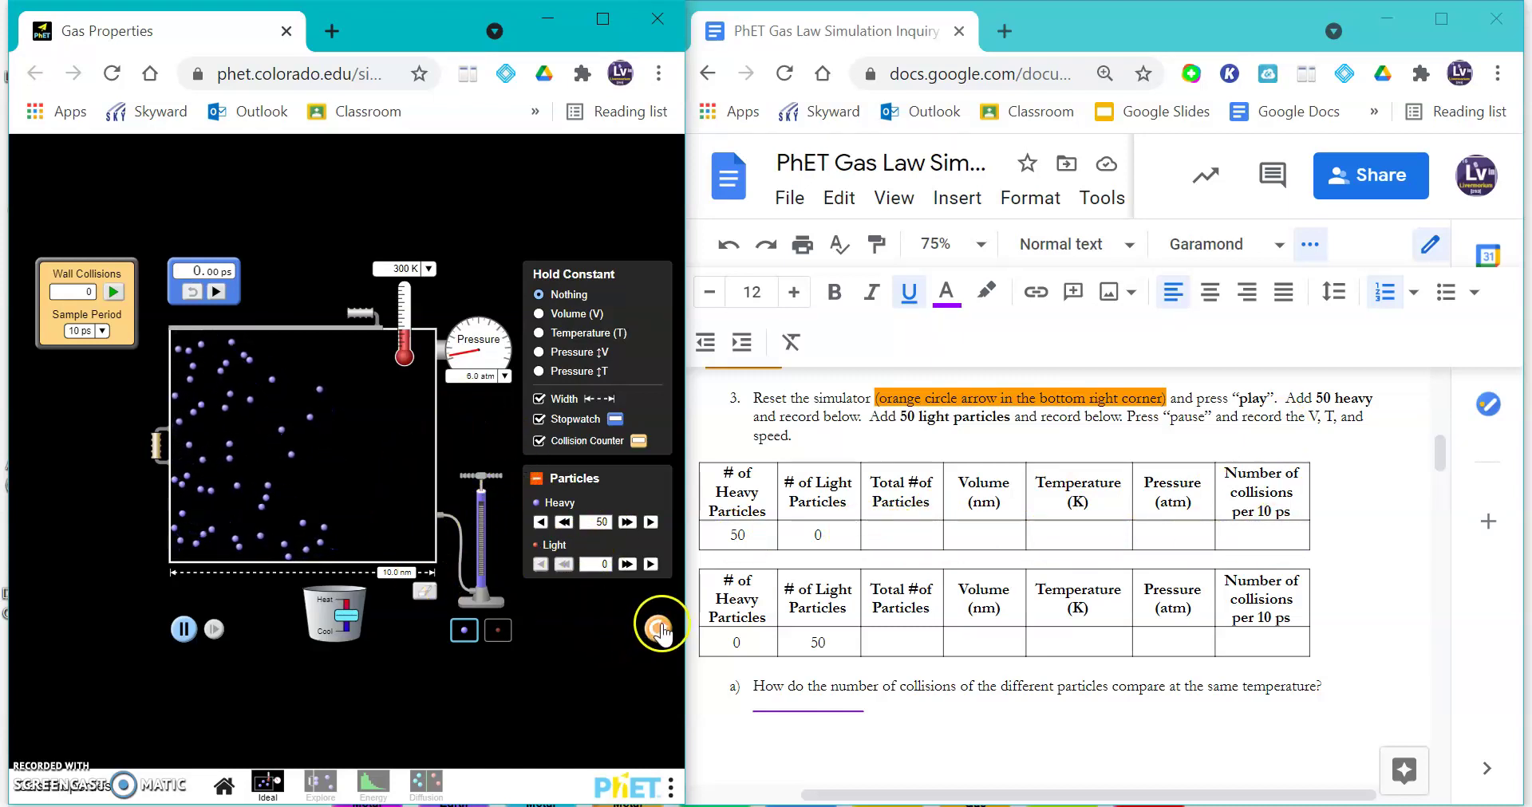
{"action": "left_click", "coordinate": [536, 479]}
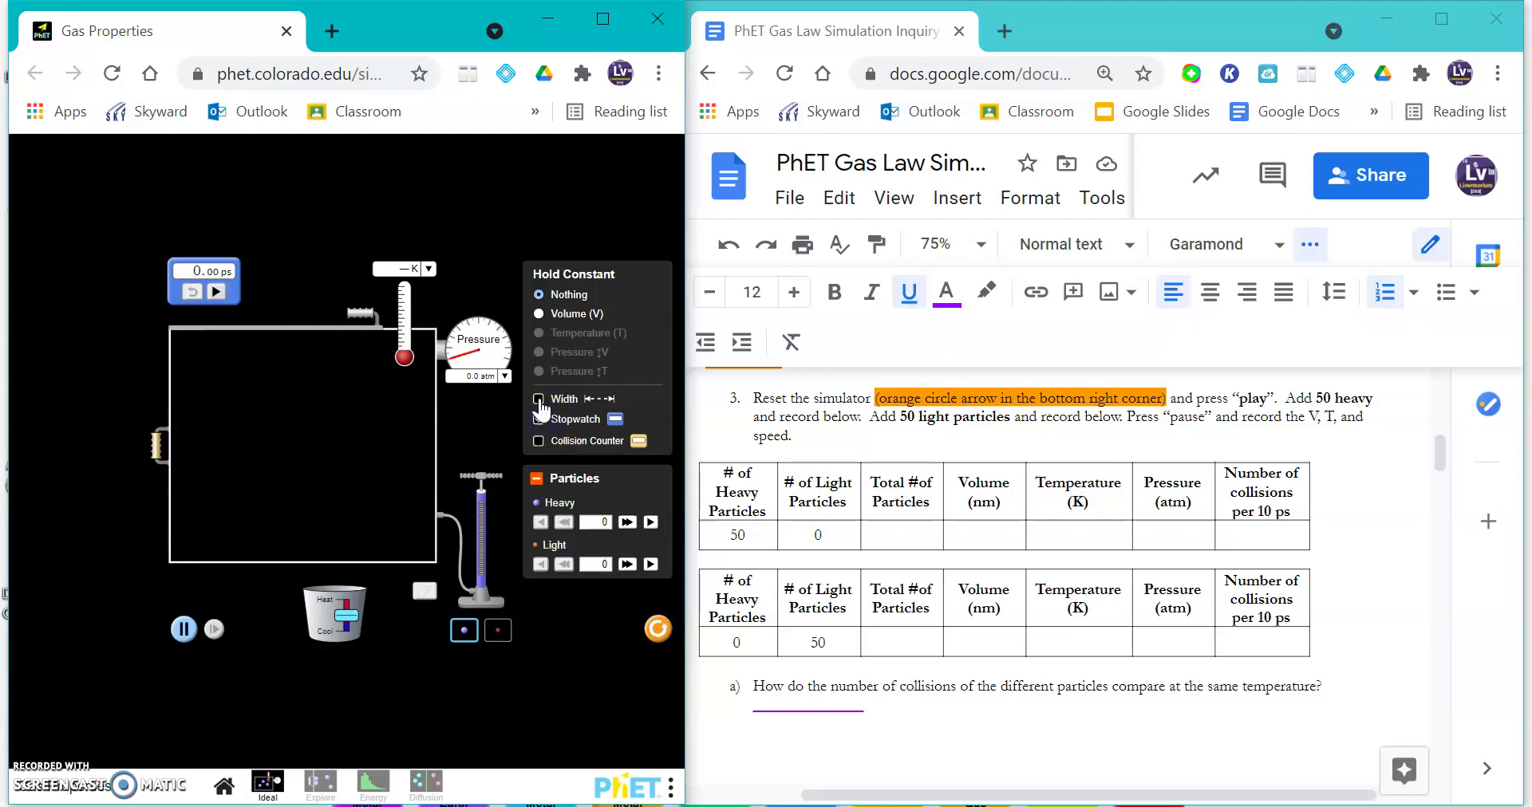
{"action": "left_click", "coordinate": [539, 442]}
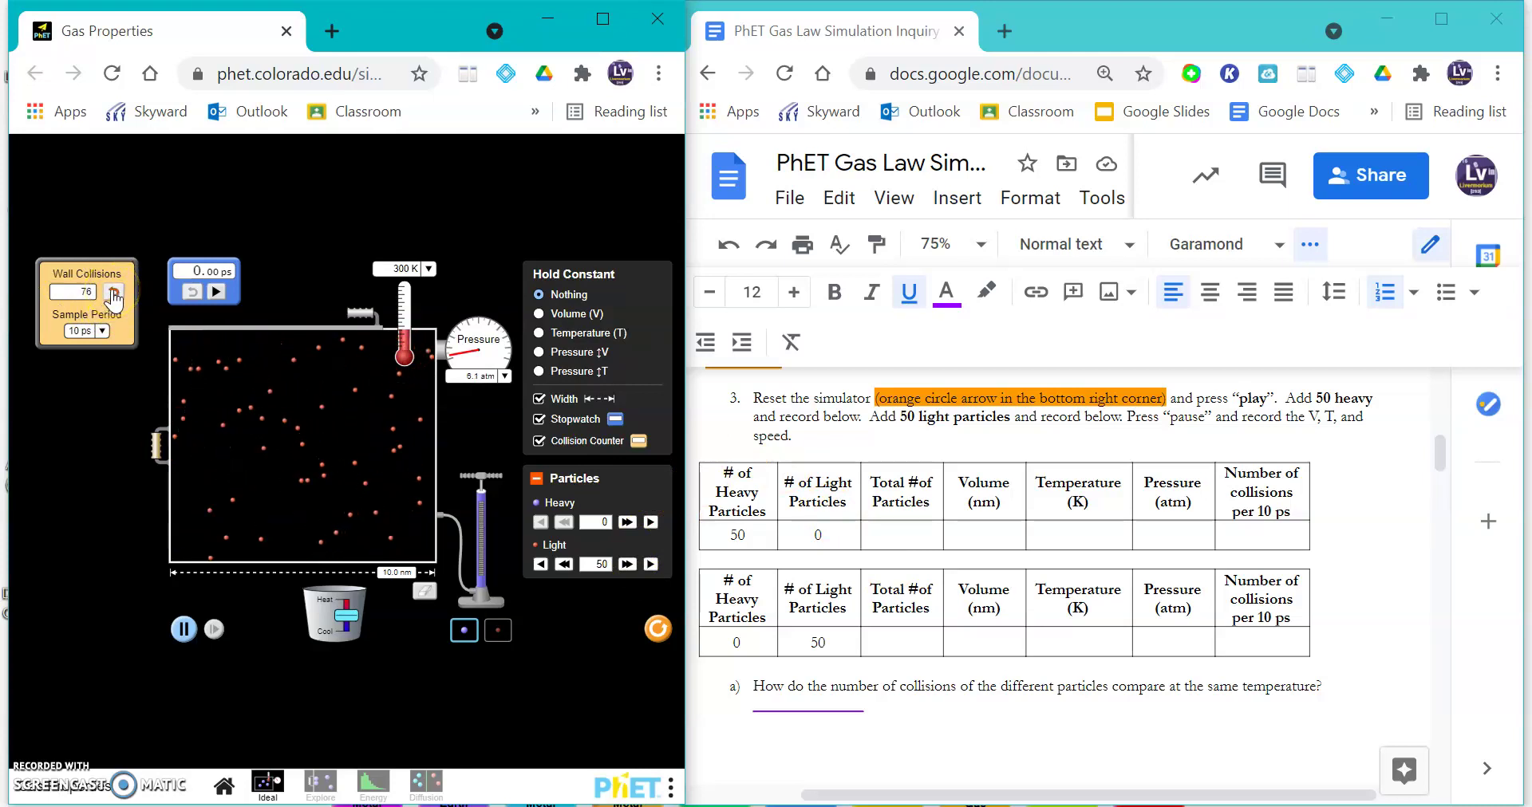
{"action": "left_click", "coordinate": [809, 699]}
{"action": "scroll", "coordinate": [905, 676], "scroll_direction": "down", "scroll_amount": 5}
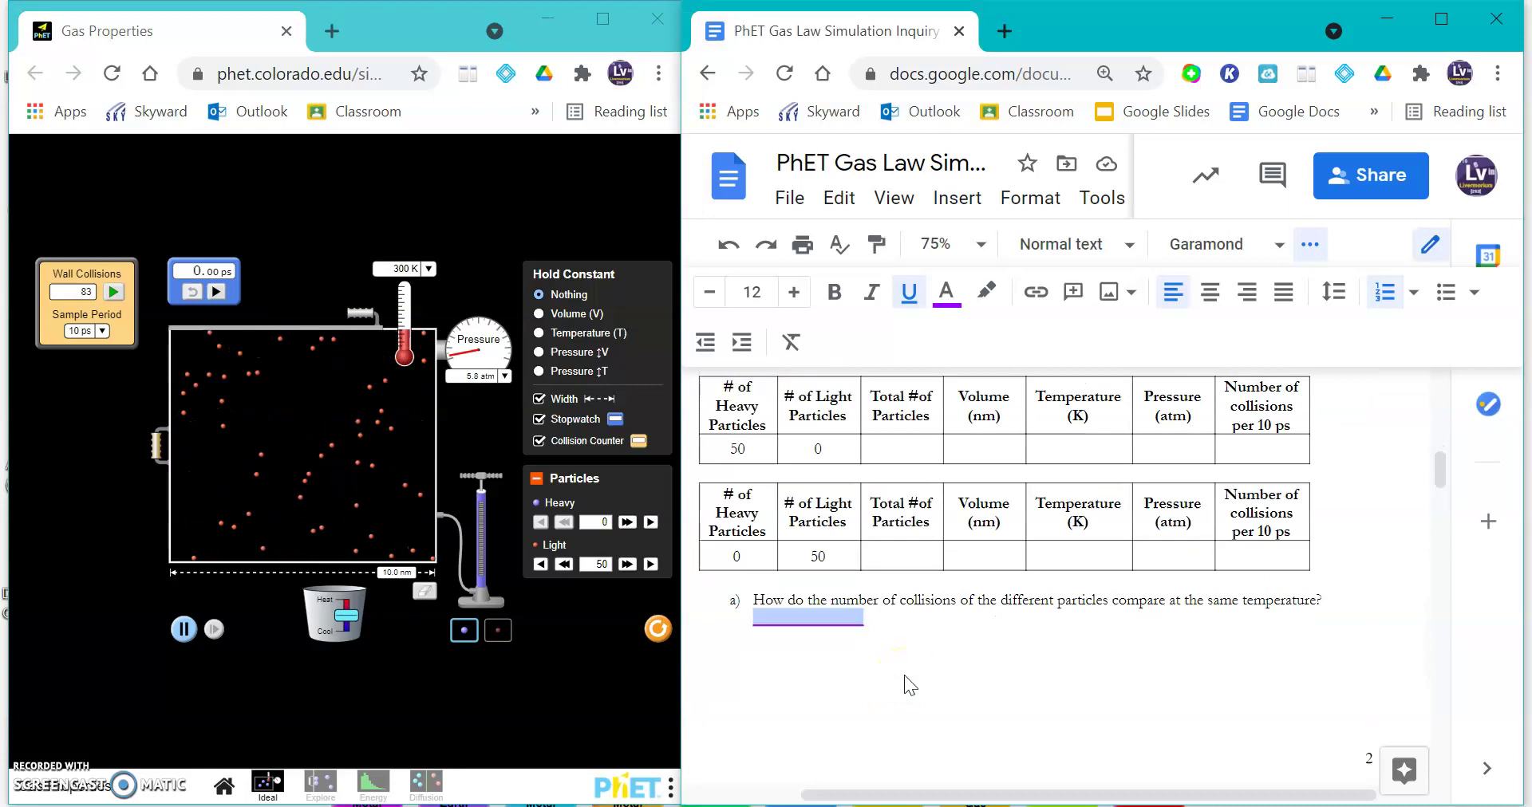
Scroll the lab Doc down to Scenario C
{"action": "scroll", "coordinate": [903, 674], "scroll_direction": "down", "scroll_amount": 4}
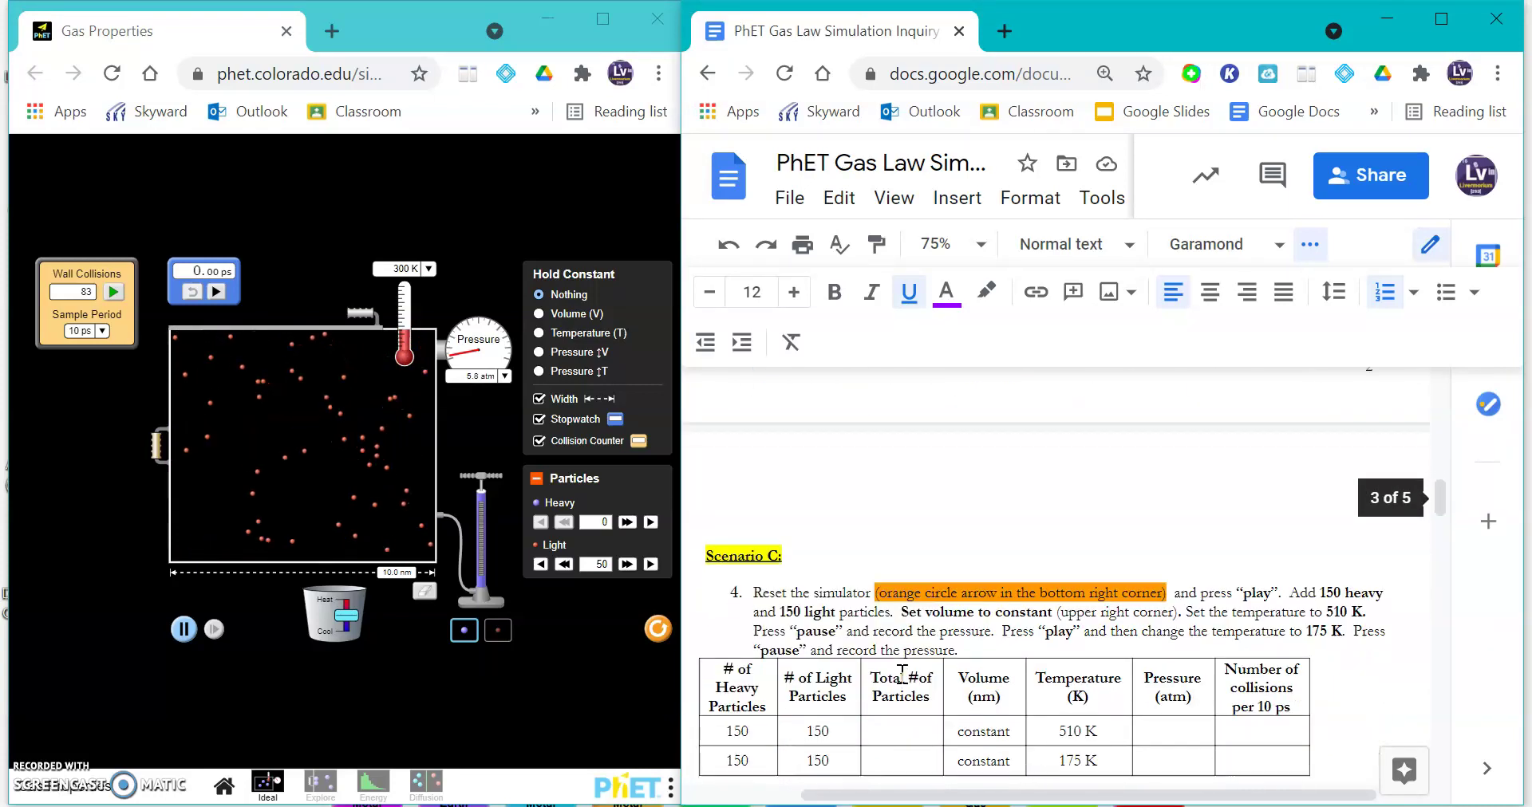
{"action": "left_click", "coordinate": [920, 667]}
{"action": "scroll", "coordinate": [920, 667], "scroll_direction": "down", "scroll_amount": 2}
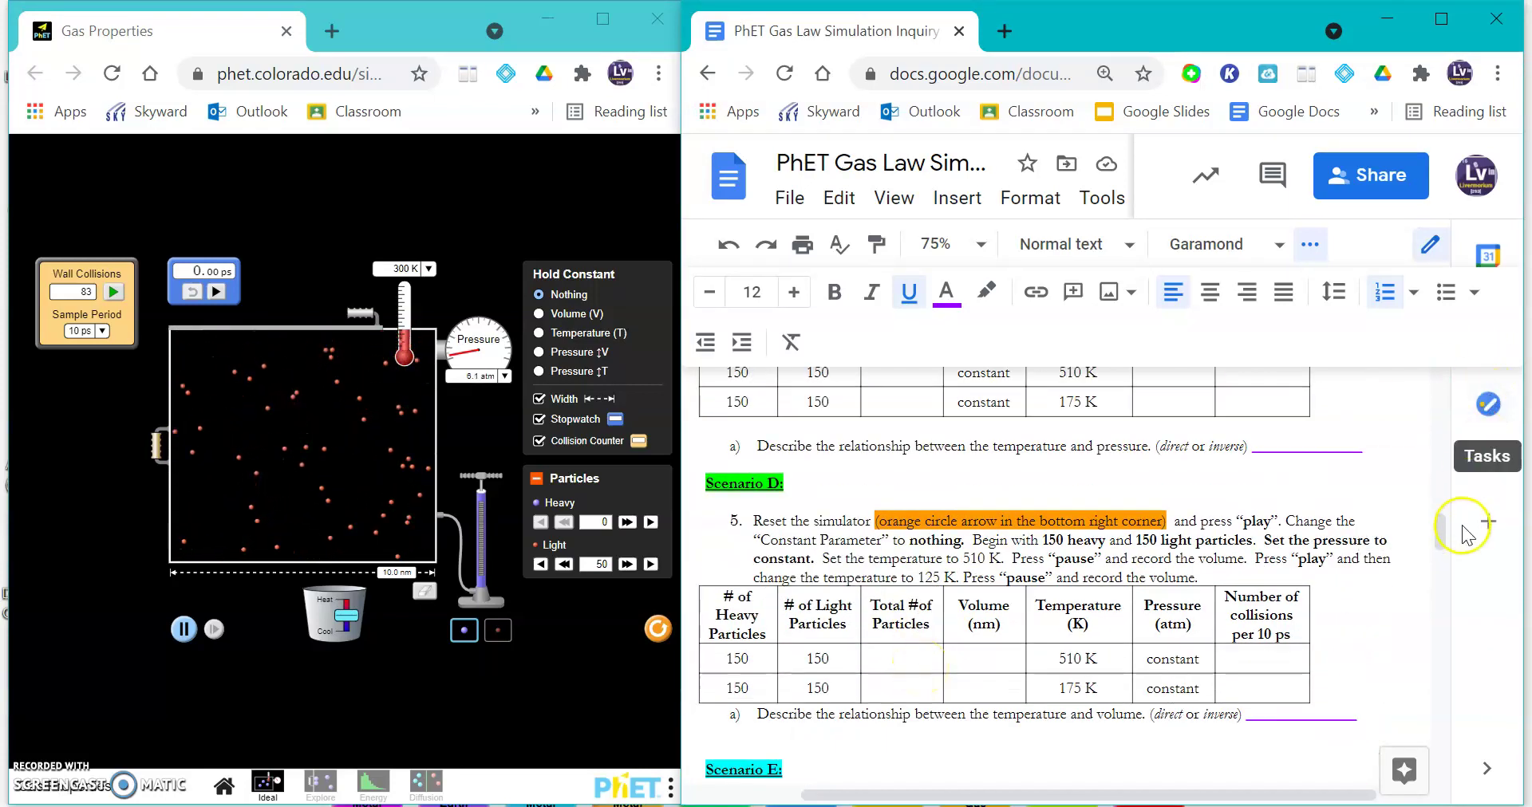
{"action": "left_click_drag", "start_coordinate": [1444, 539], "coordinate": [1444, 521]}
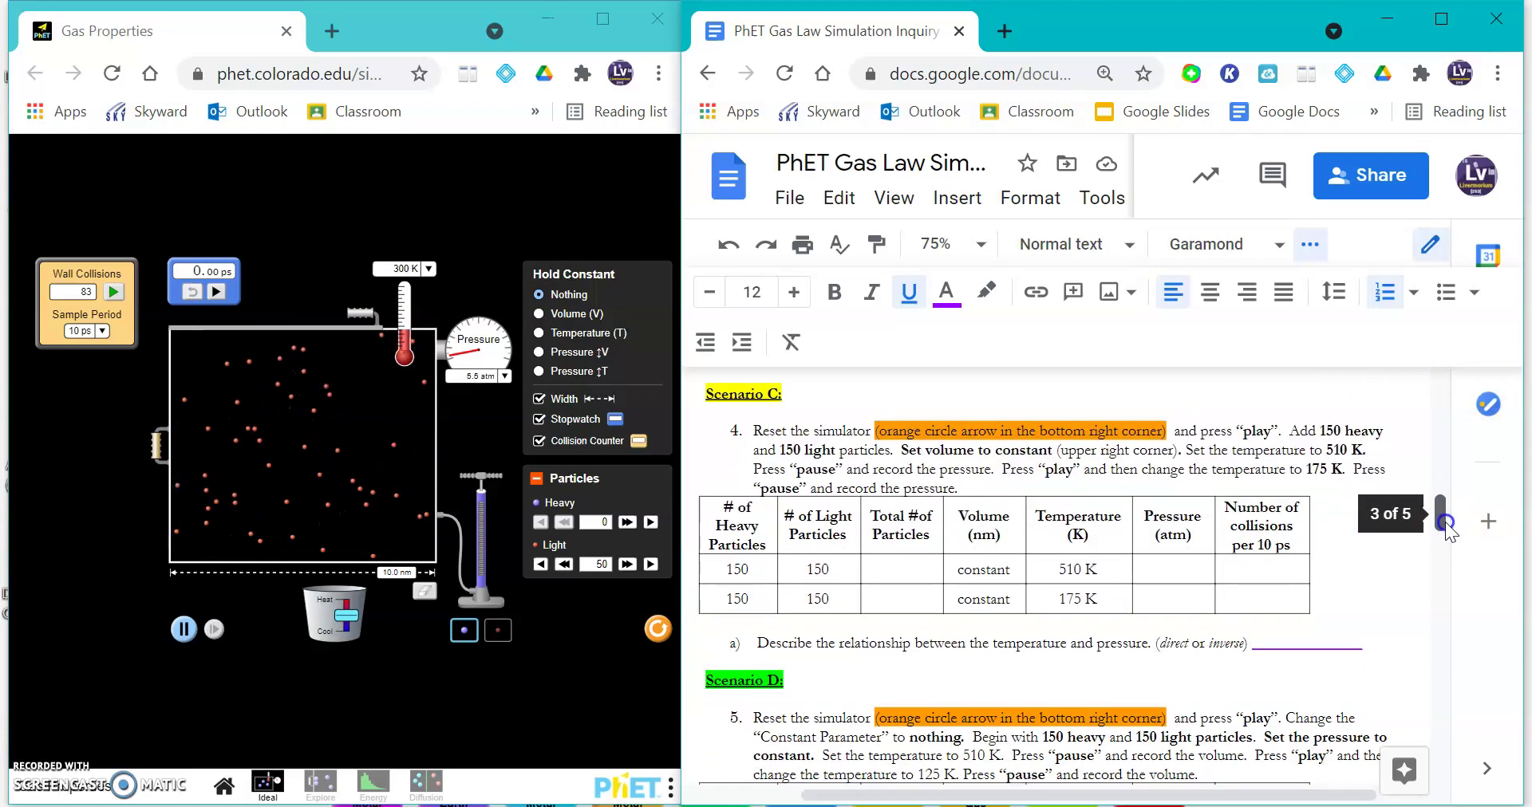
Reset with Volume held constant, stopwatch on, 150 heavy and 150 light particles, and collisions counting
{"action": "left_click", "coordinate": [659, 630]}
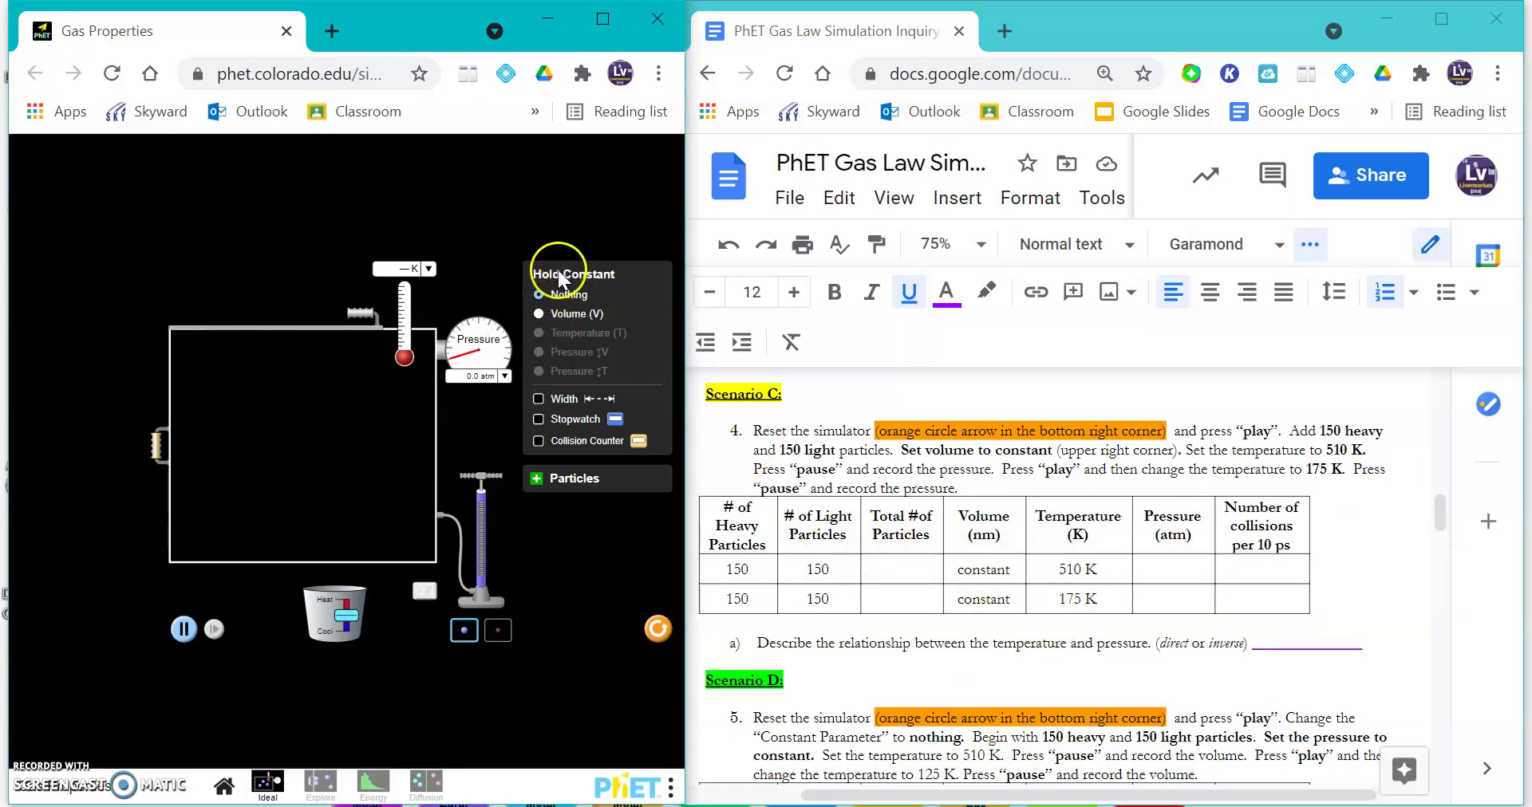
{"action": "left_click", "coordinate": [541, 315]}
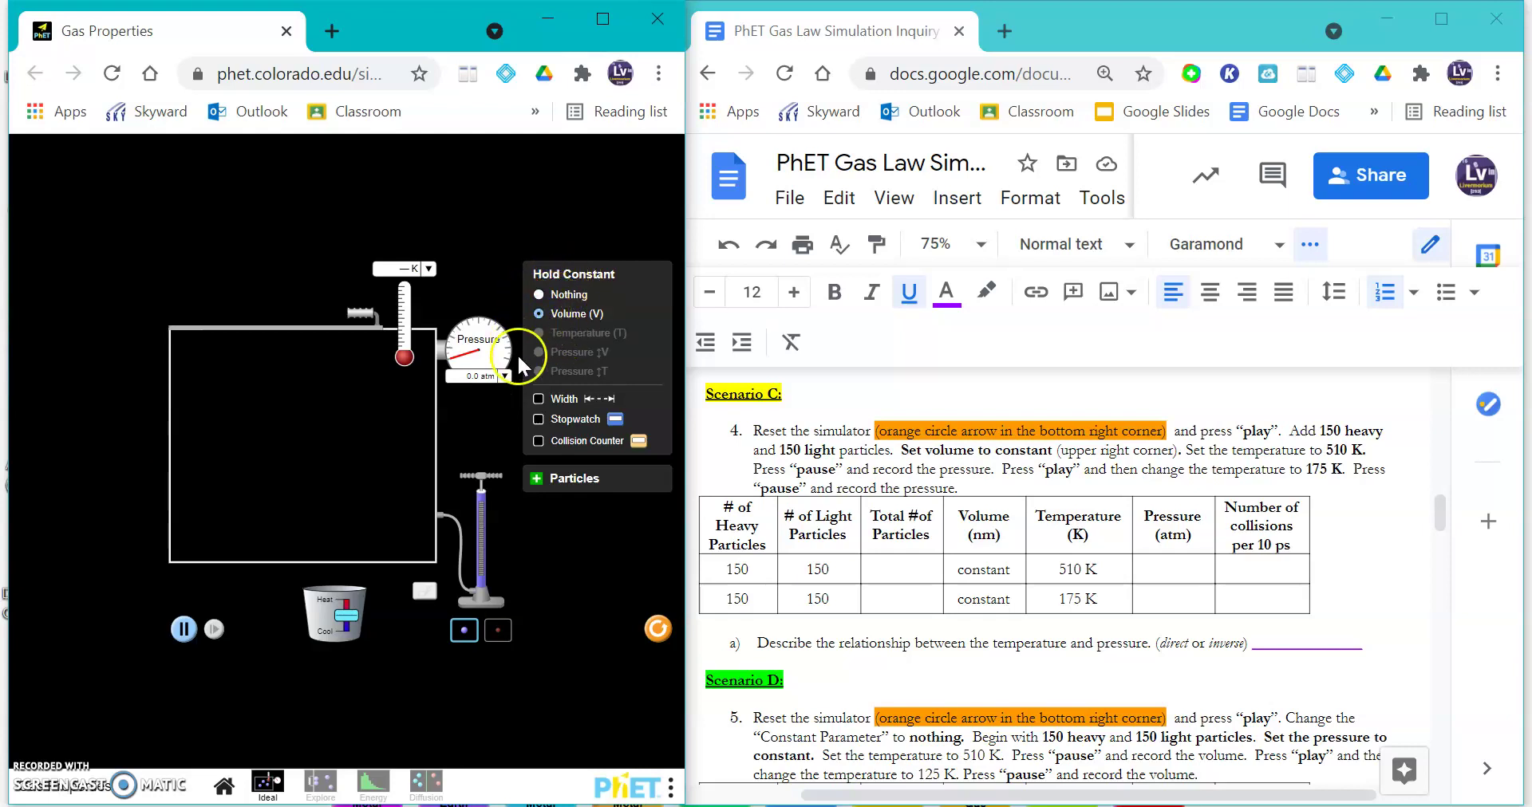
{"action": "left_click", "coordinate": [538, 420]}
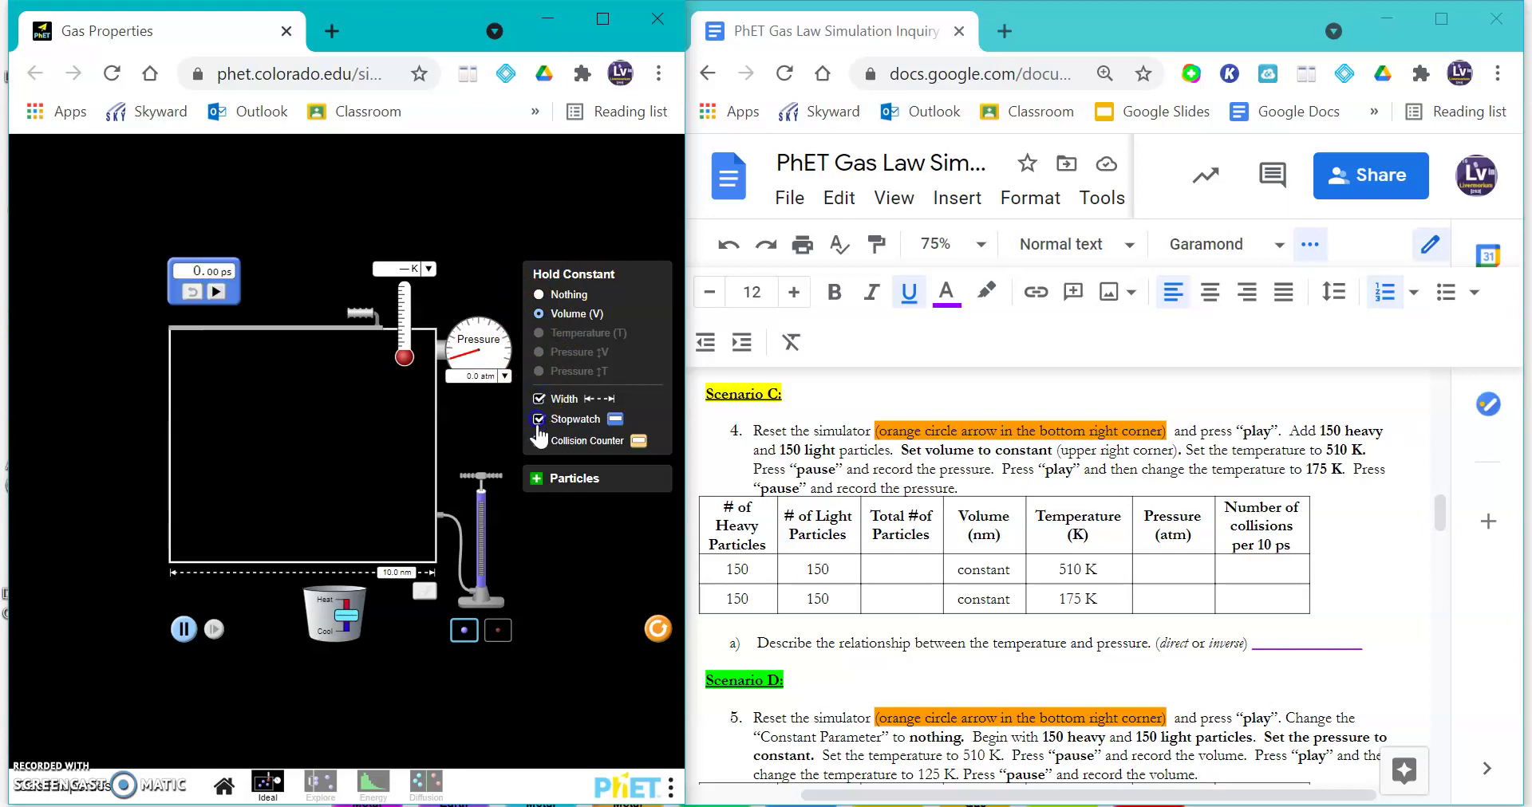
{"action": "left_click", "coordinate": [536, 477]}
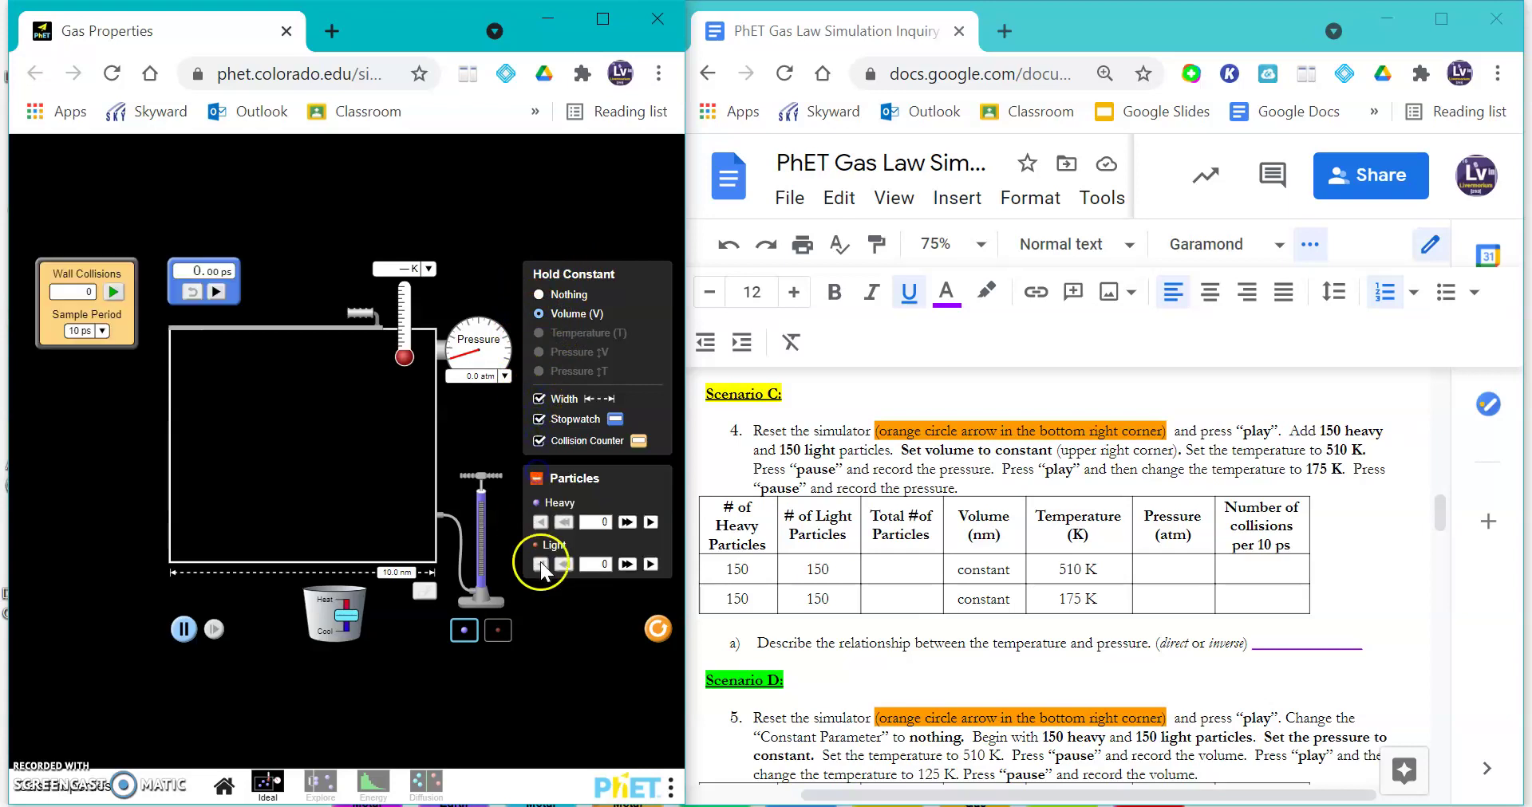
{"action": "left_click", "coordinate": [626, 564]}
{"action": "left_click", "coordinate": [114, 291]}
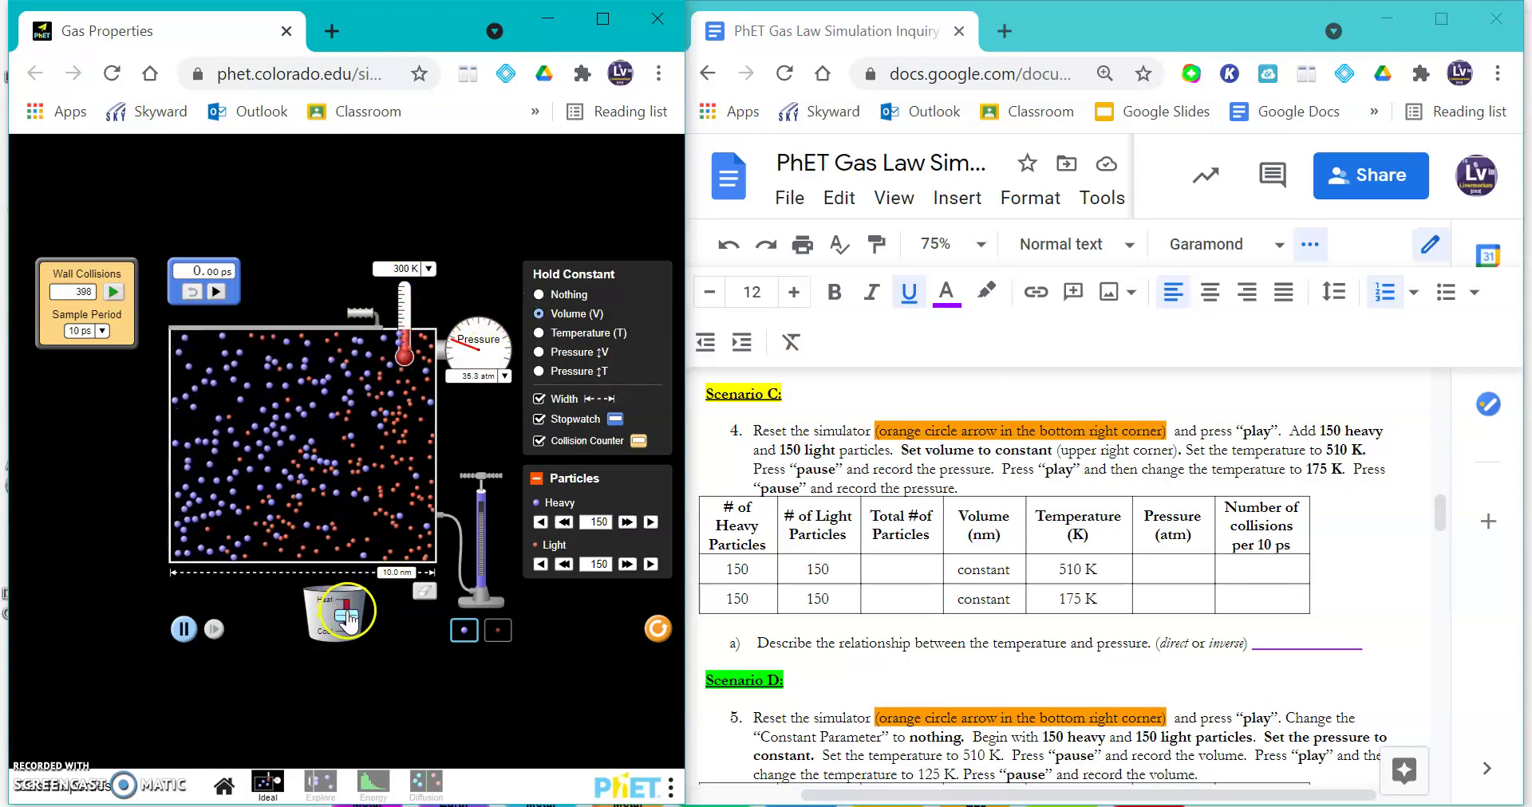
Heat the gas to about 510 K, select that table row, and restart the collision count
{"action": "left_click_drag", "start_coordinate": [347, 616], "coordinate": [352, 611]}
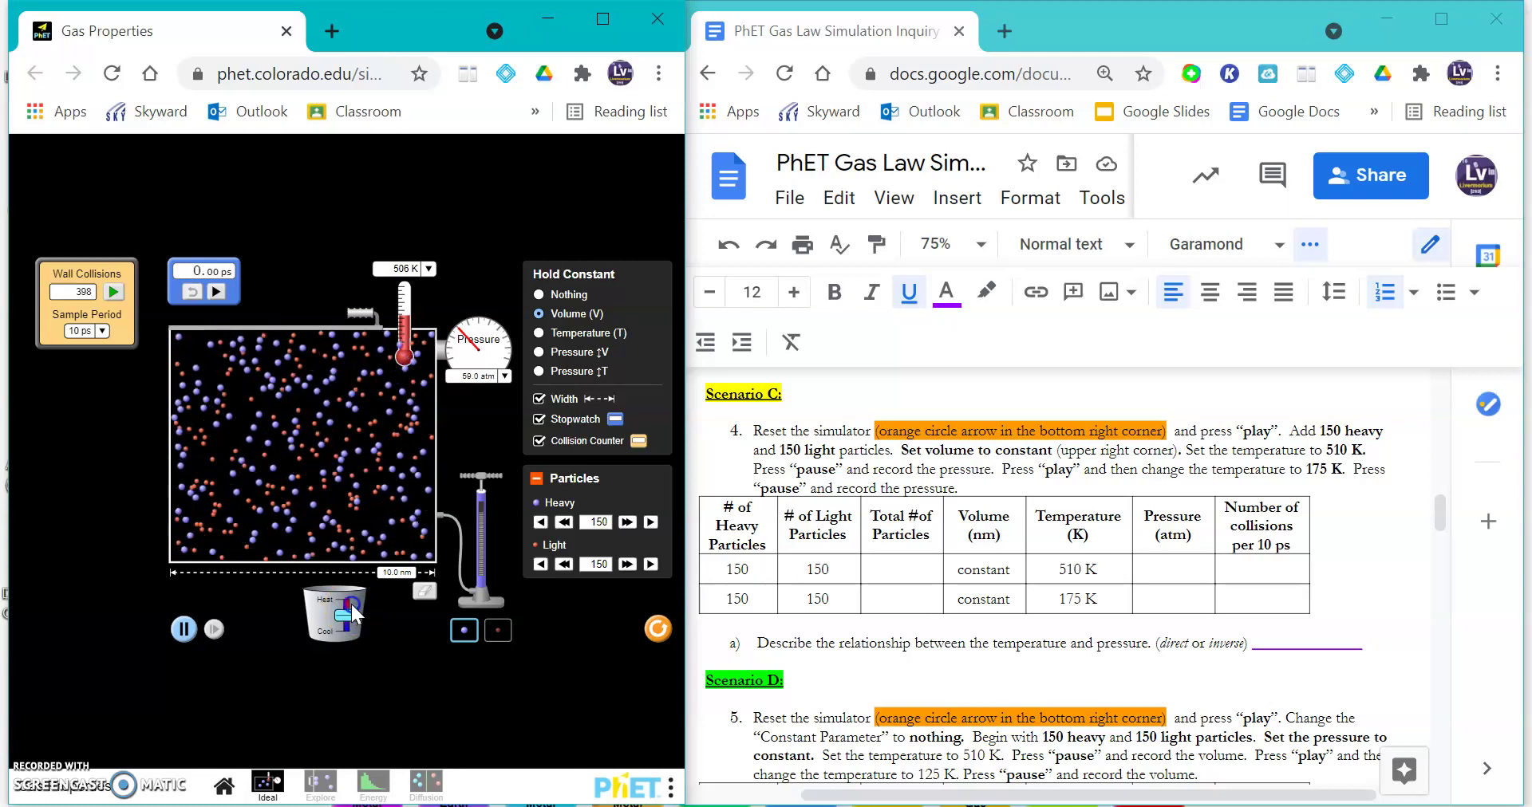
{"action": "left_click", "coordinate": [754, 542]}
{"action": "left_click", "coordinate": [1069, 572]}
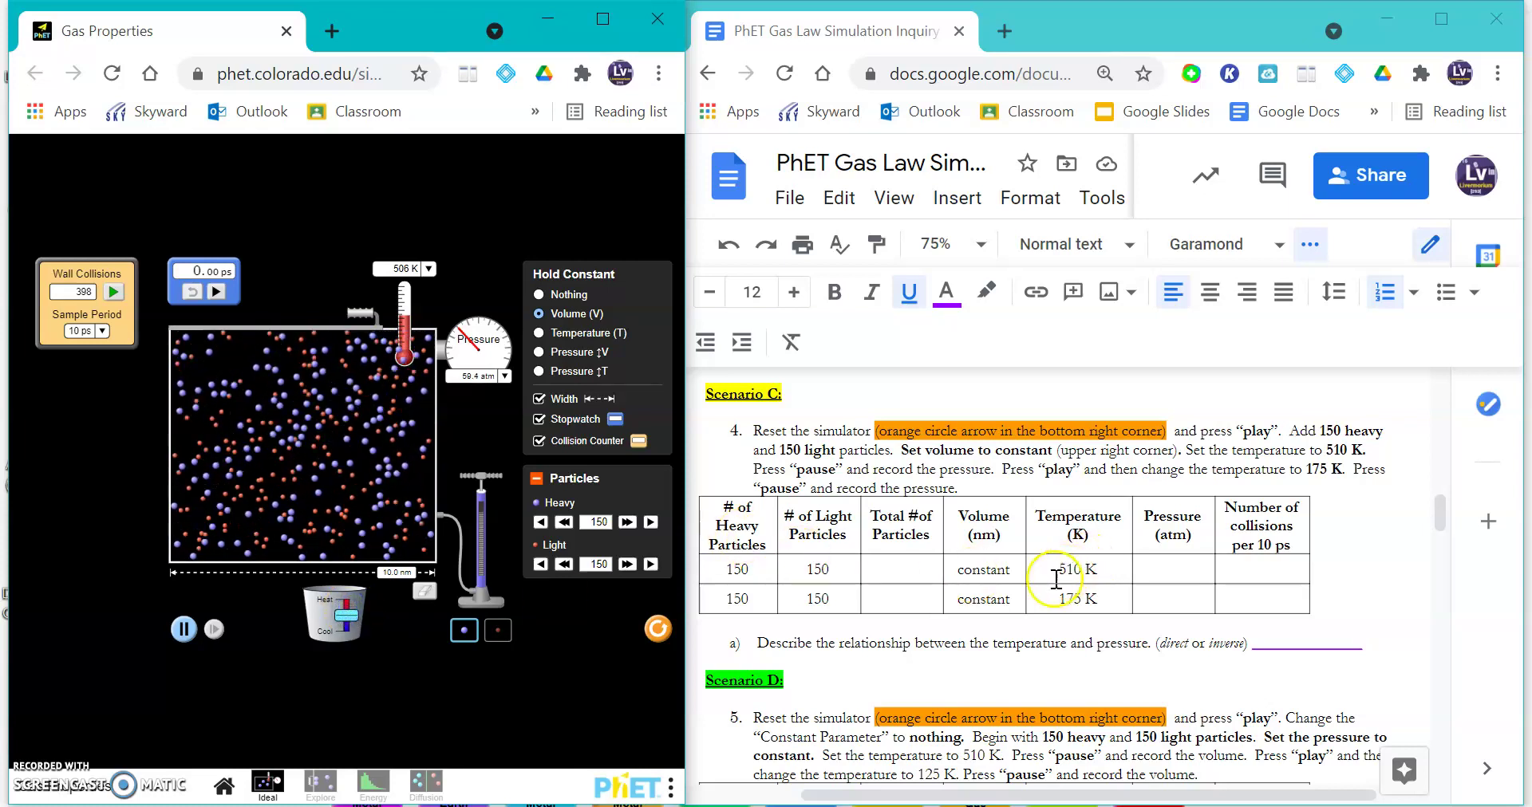
{"action": "left_click", "coordinate": [1259, 562]}
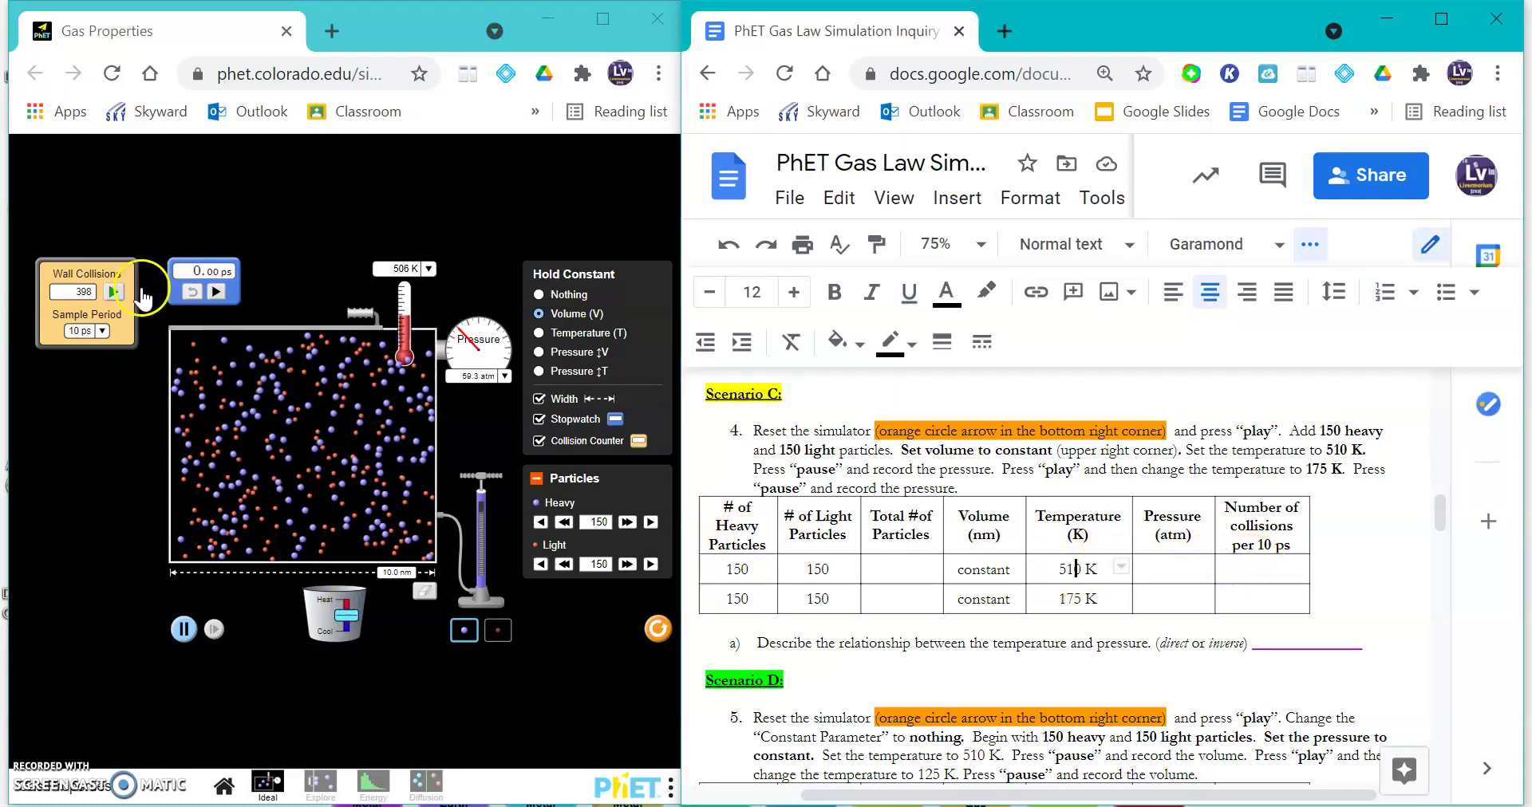
{"action": "left_click", "coordinate": [116, 292]}
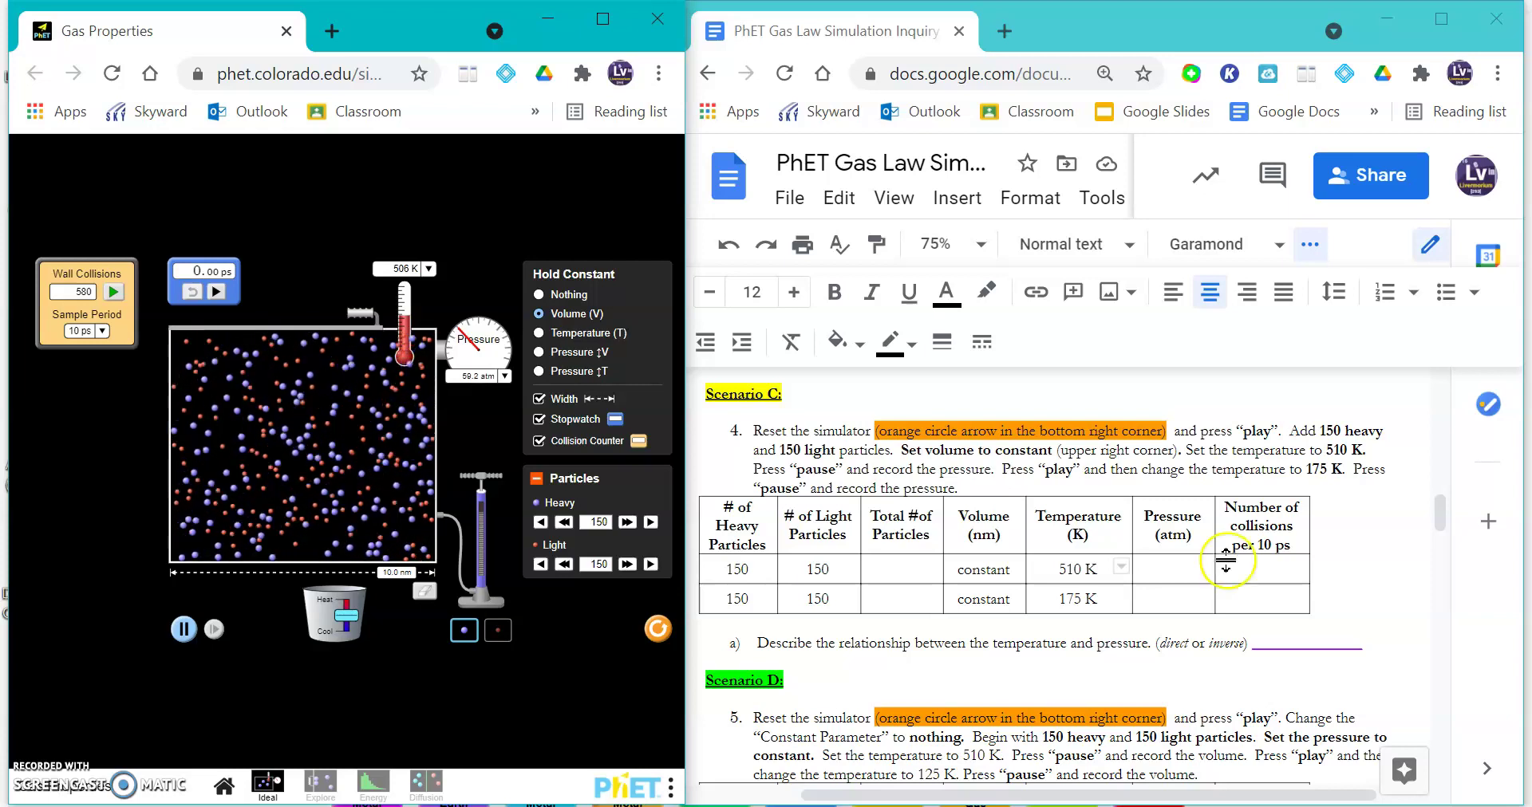
Cool the gas down to about 163 K for the 175 K table row
{"action": "left_click", "coordinate": [1055, 600]}
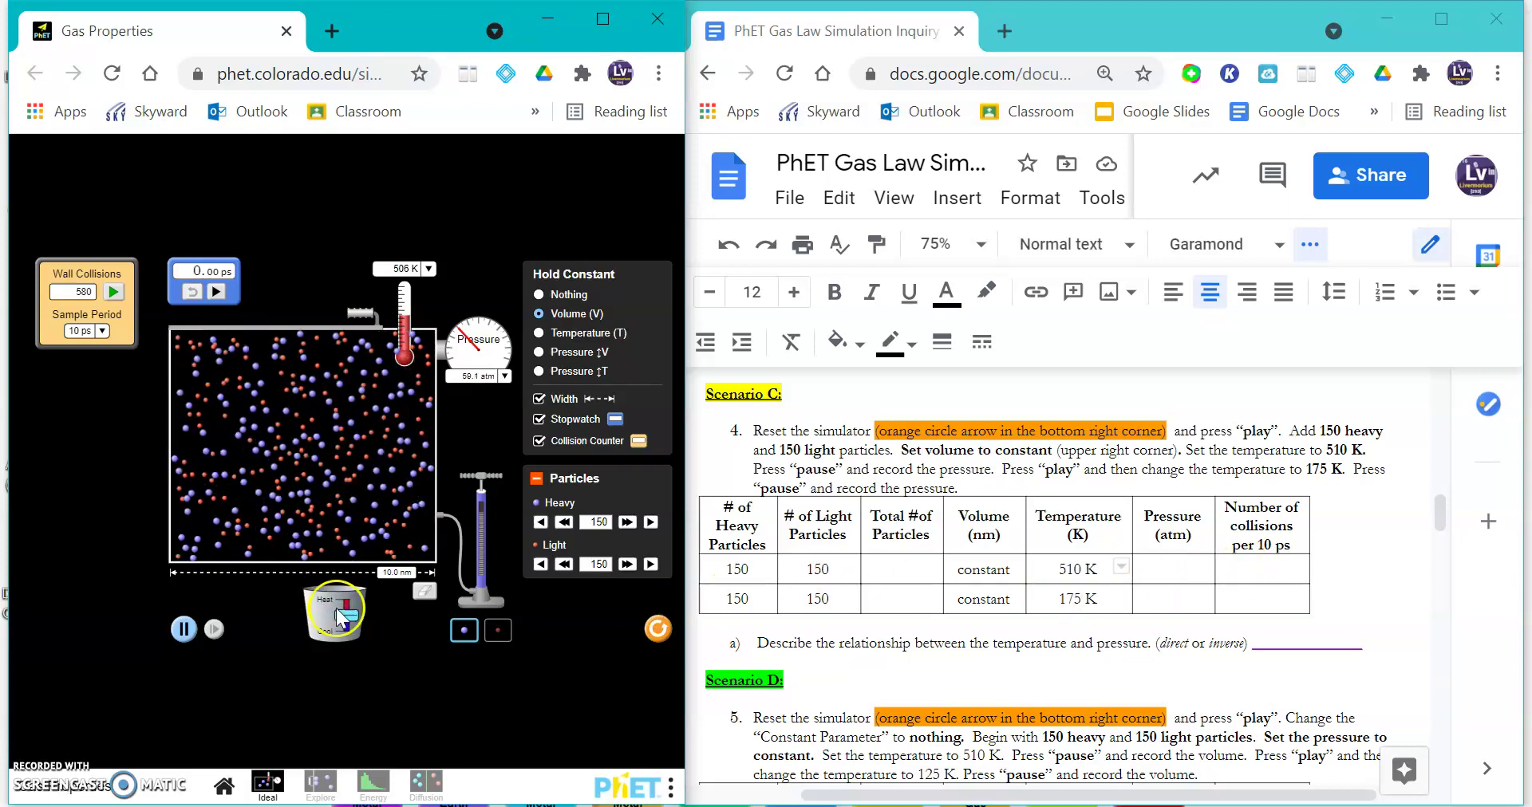
{"action": "mouse_move", "coordinate": [346, 616]}
{"action": "left_mouse_down"}
{"action": "mouse_move", "coordinate": [346, 639]}
{"action": "mouse_move", "coordinate": [352, 622]}
{"action": "left_mouse_up"}
{"action": "left_click", "coordinate": [352, 623]}
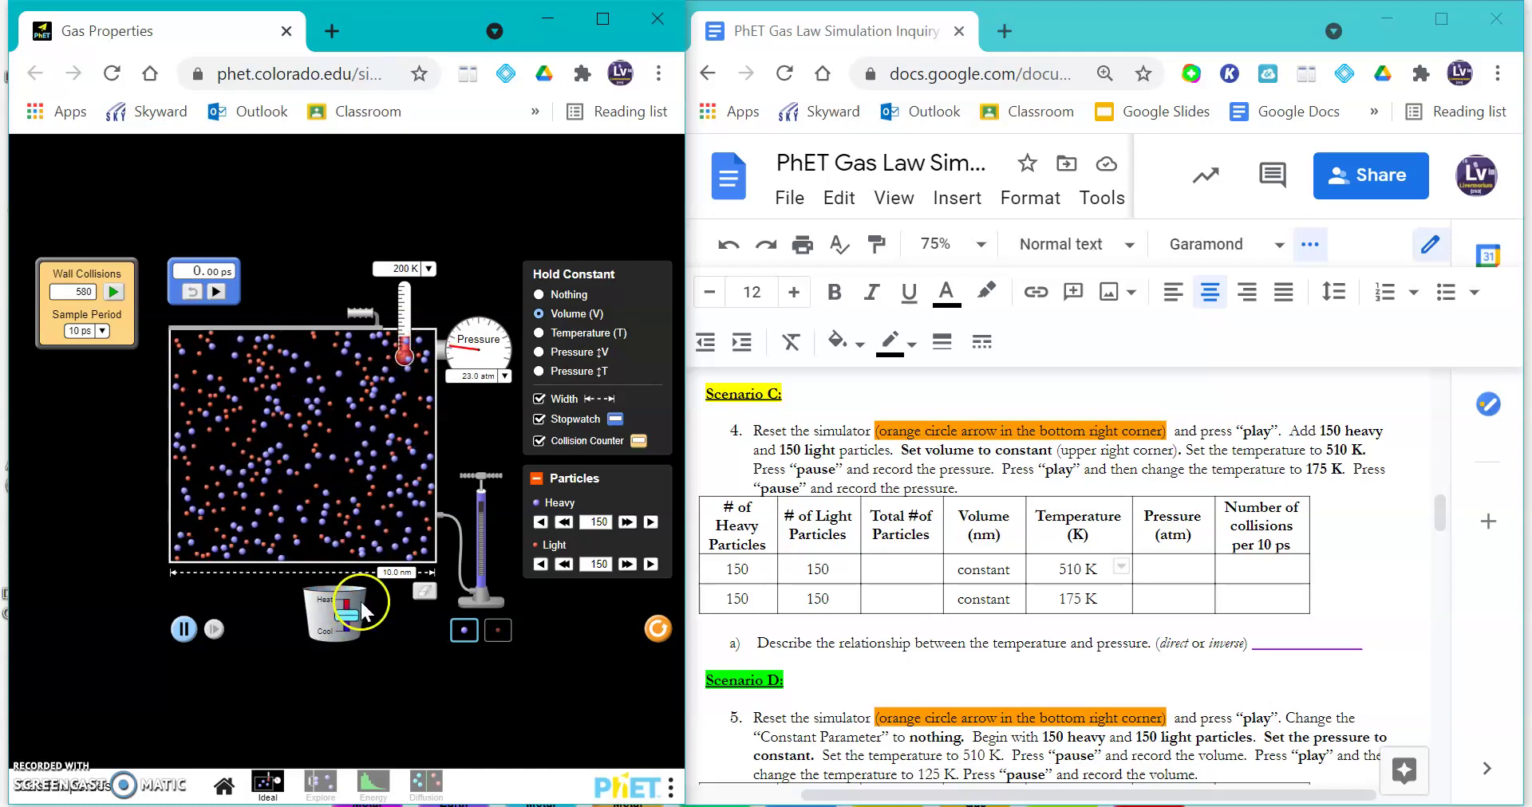
{"action": "left_click_drag", "start_coordinate": [351, 620], "coordinate": [350, 626]}
{"action": "left_click", "coordinate": [324, 404]}
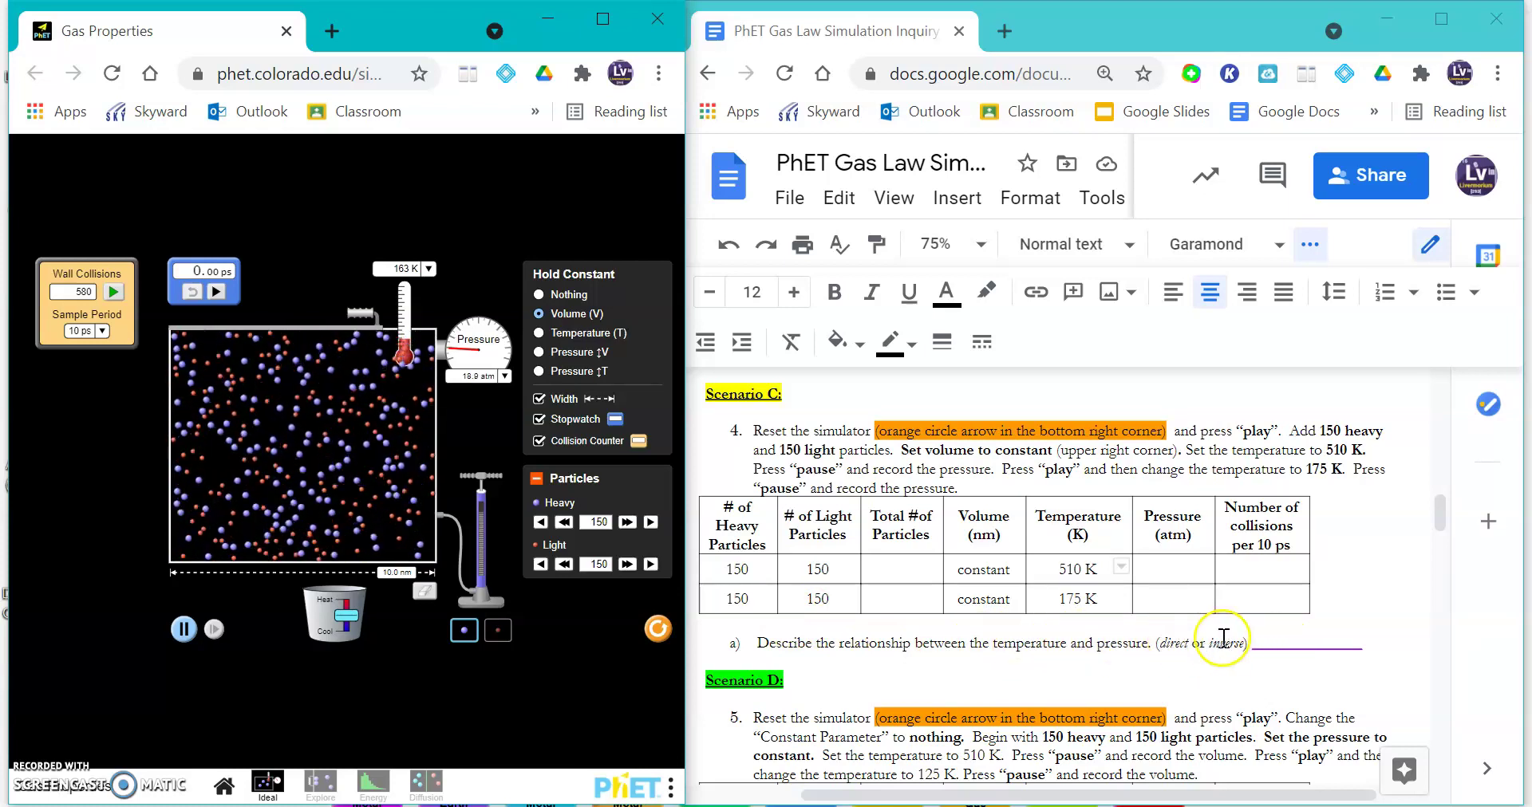
{"action": "left_click", "coordinate": [1302, 648]}
For Scenario D, hold pressure constant, reset, and reload 150 heavy and 150 light particles
{"action": "scroll", "coordinate": [1301, 648], "scroll_direction": "down", "scroll_amount": 3}
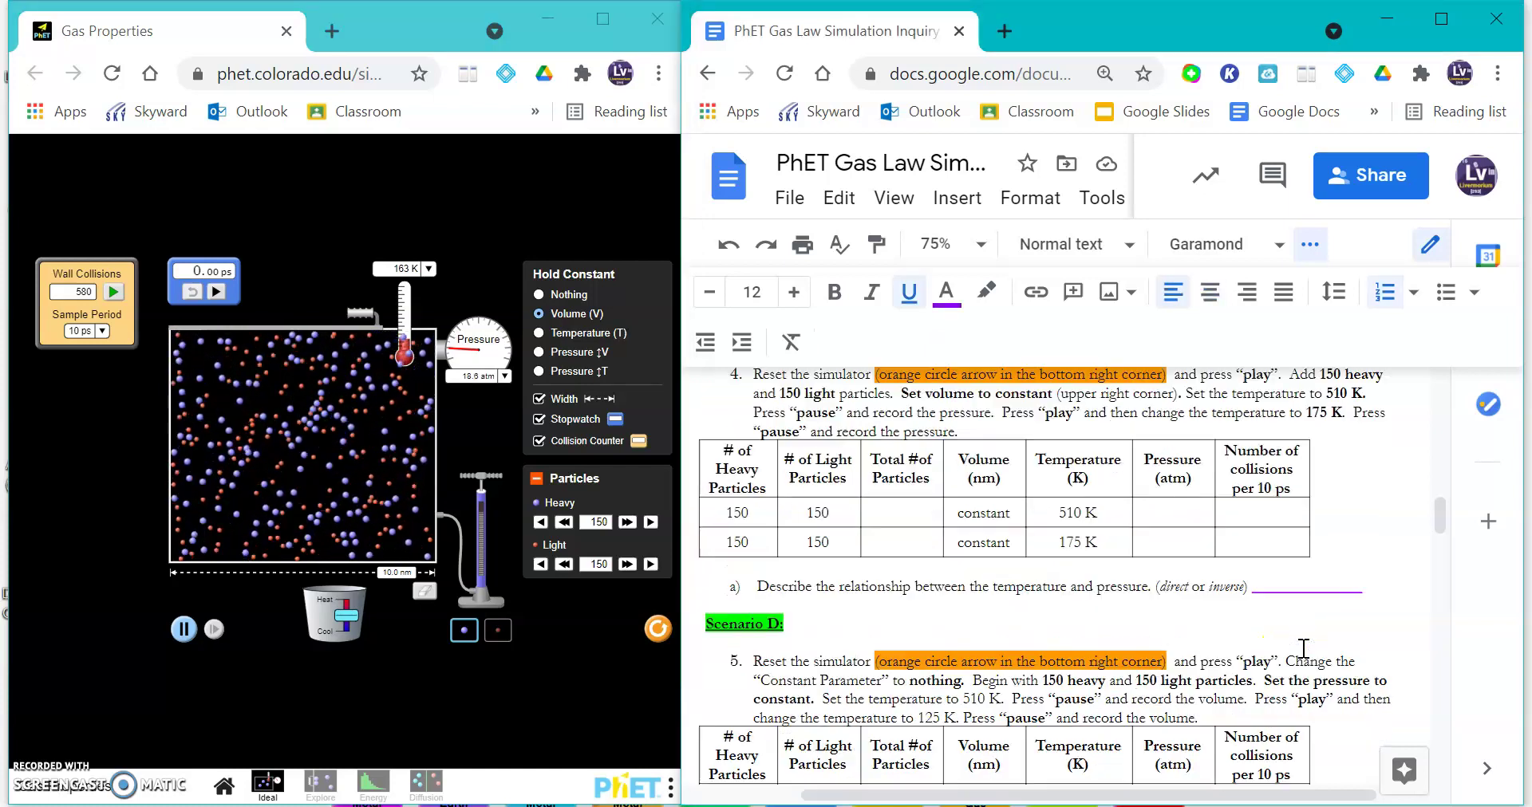
{"action": "left_click", "coordinate": [726, 444]}
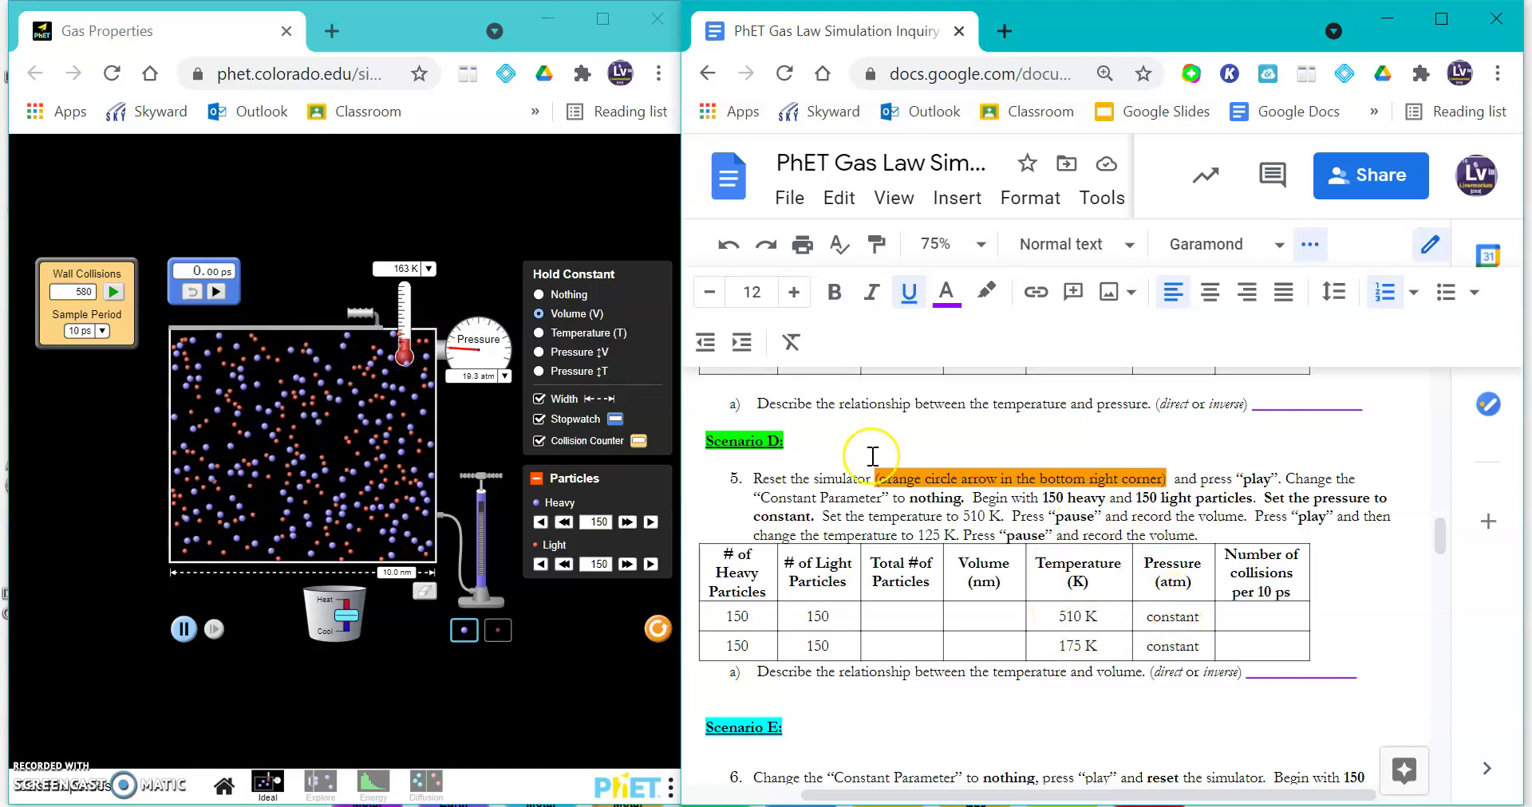
{"action": "left_click", "coordinate": [540, 373]}
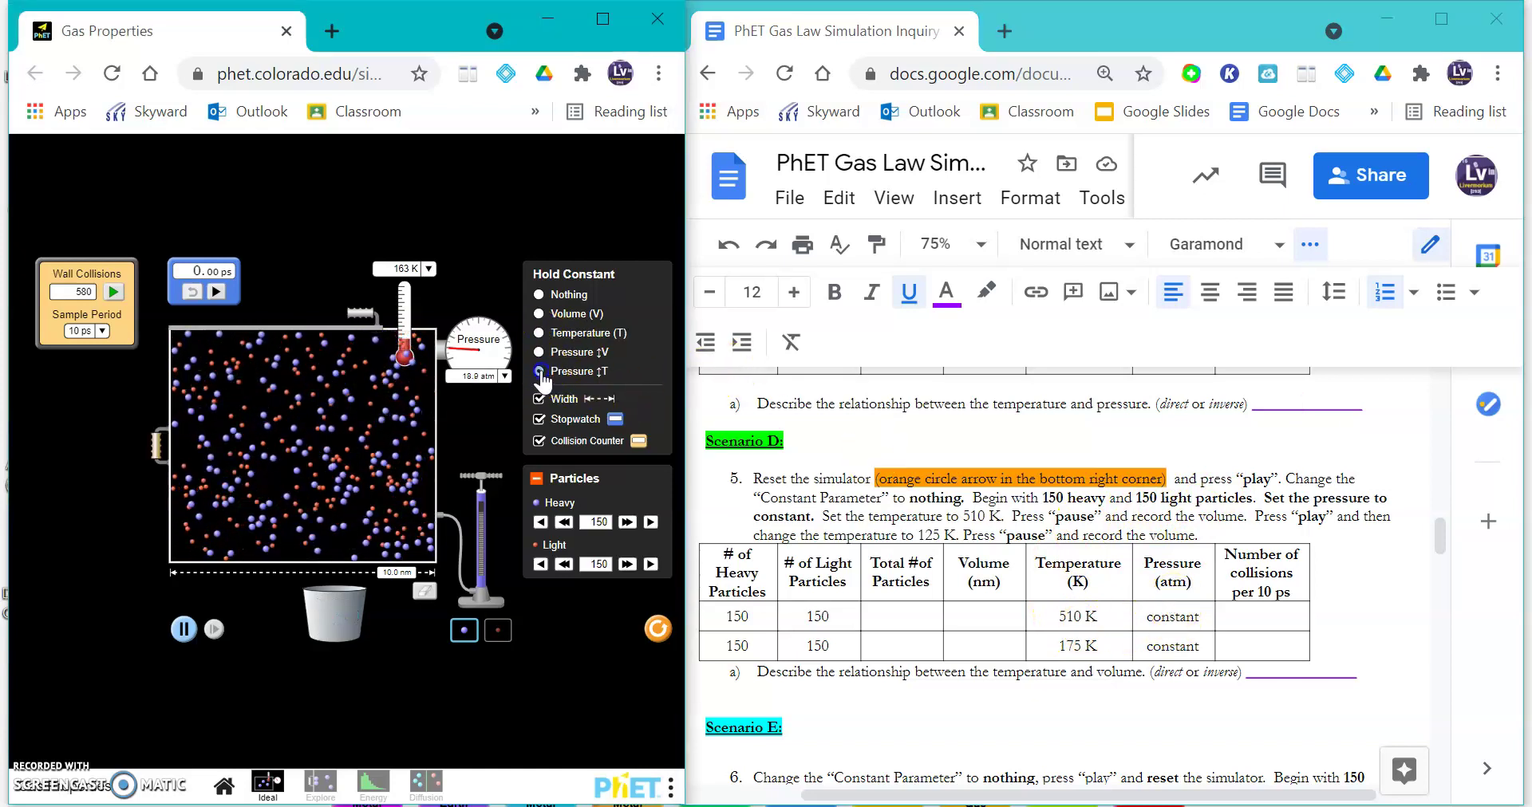
{"action": "left_click", "coordinate": [656, 627]}
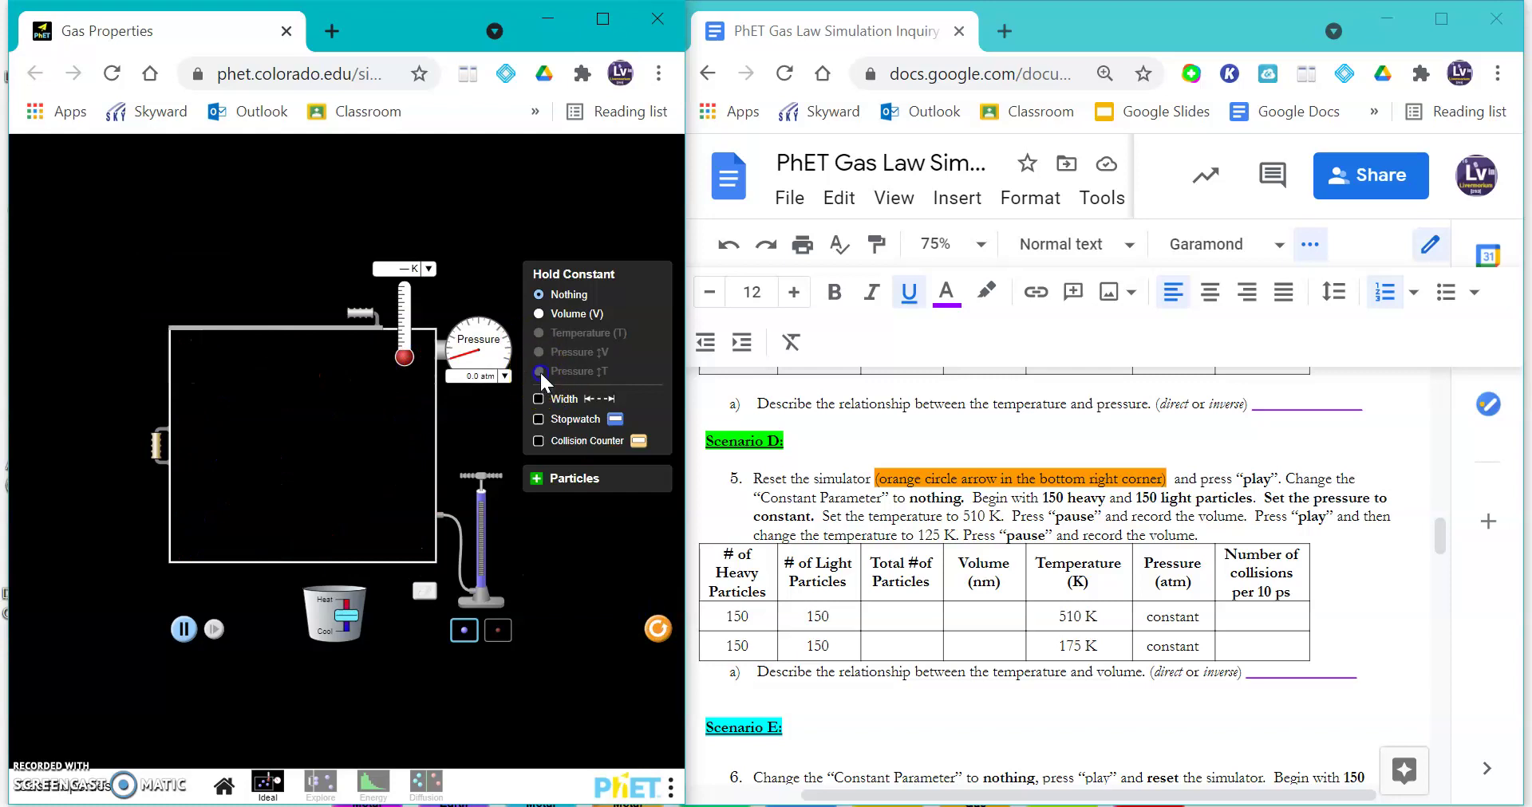
{"action": "left_click", "coordinate": [539, 296]}
{"action": "left_click", "coordinate": [539, 399]}
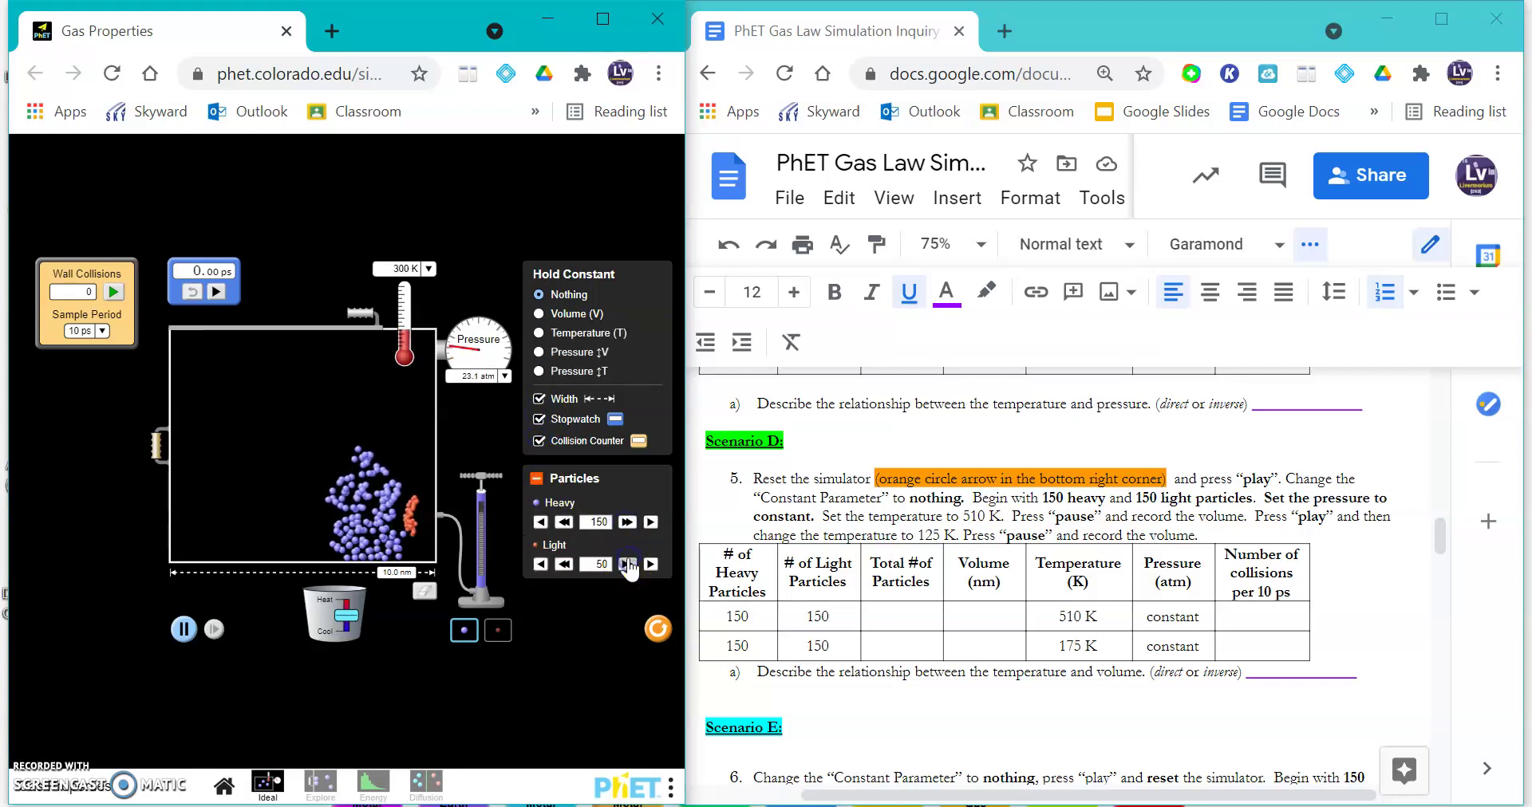
{"action": "left_click", "coordinate": [565, 564]}
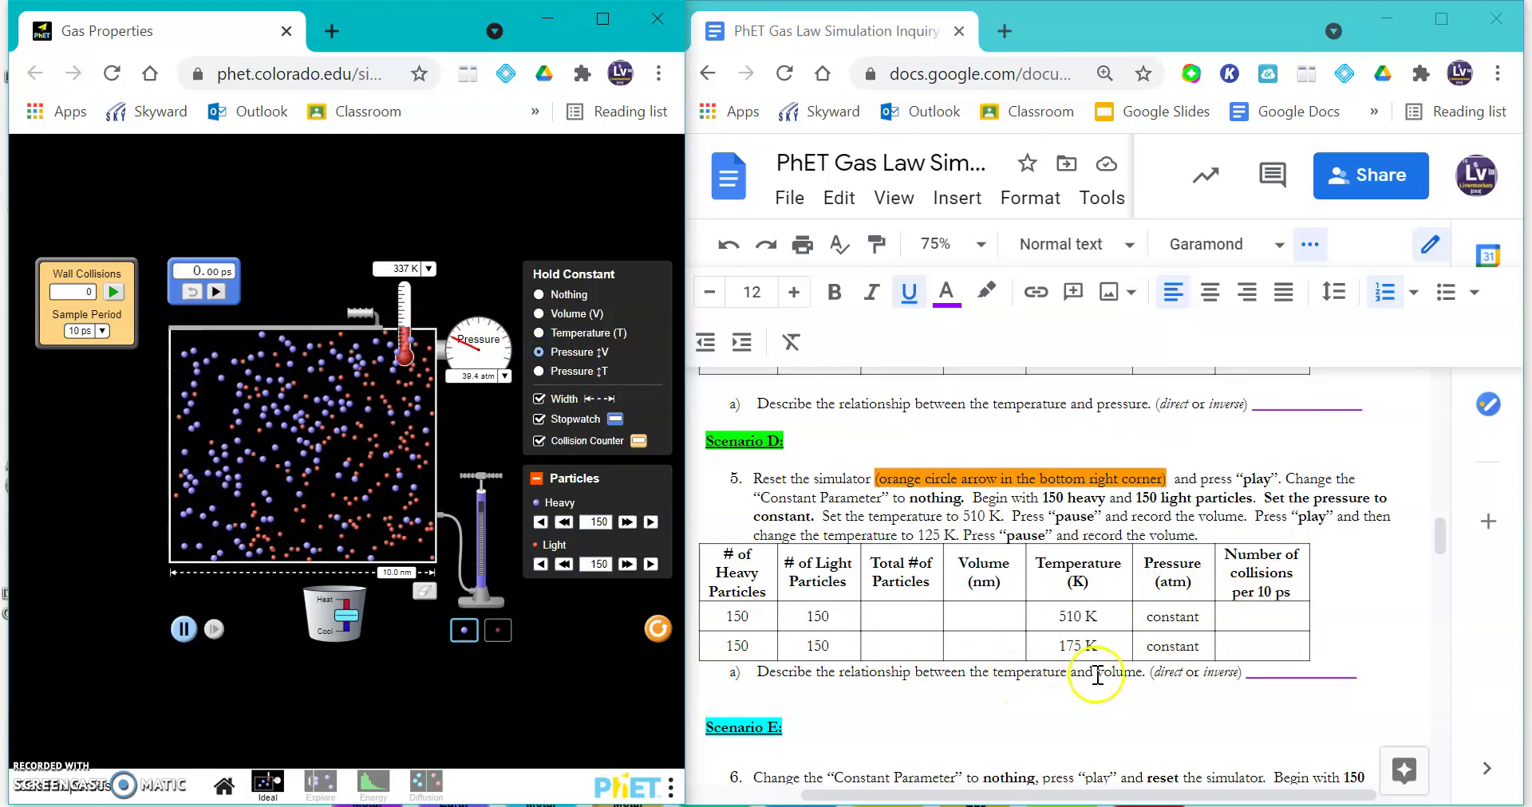
Scroll the Doc to Scenario E and hold temperature constant
{"action": "scroll", "coordinate": [1119, 645], "scroll_direction": "down", "scroll_amount": 6}
{"action": "scroll", "coordinate": [1119, 646], "scroll_direction": "up", "scroll_amount": 2}
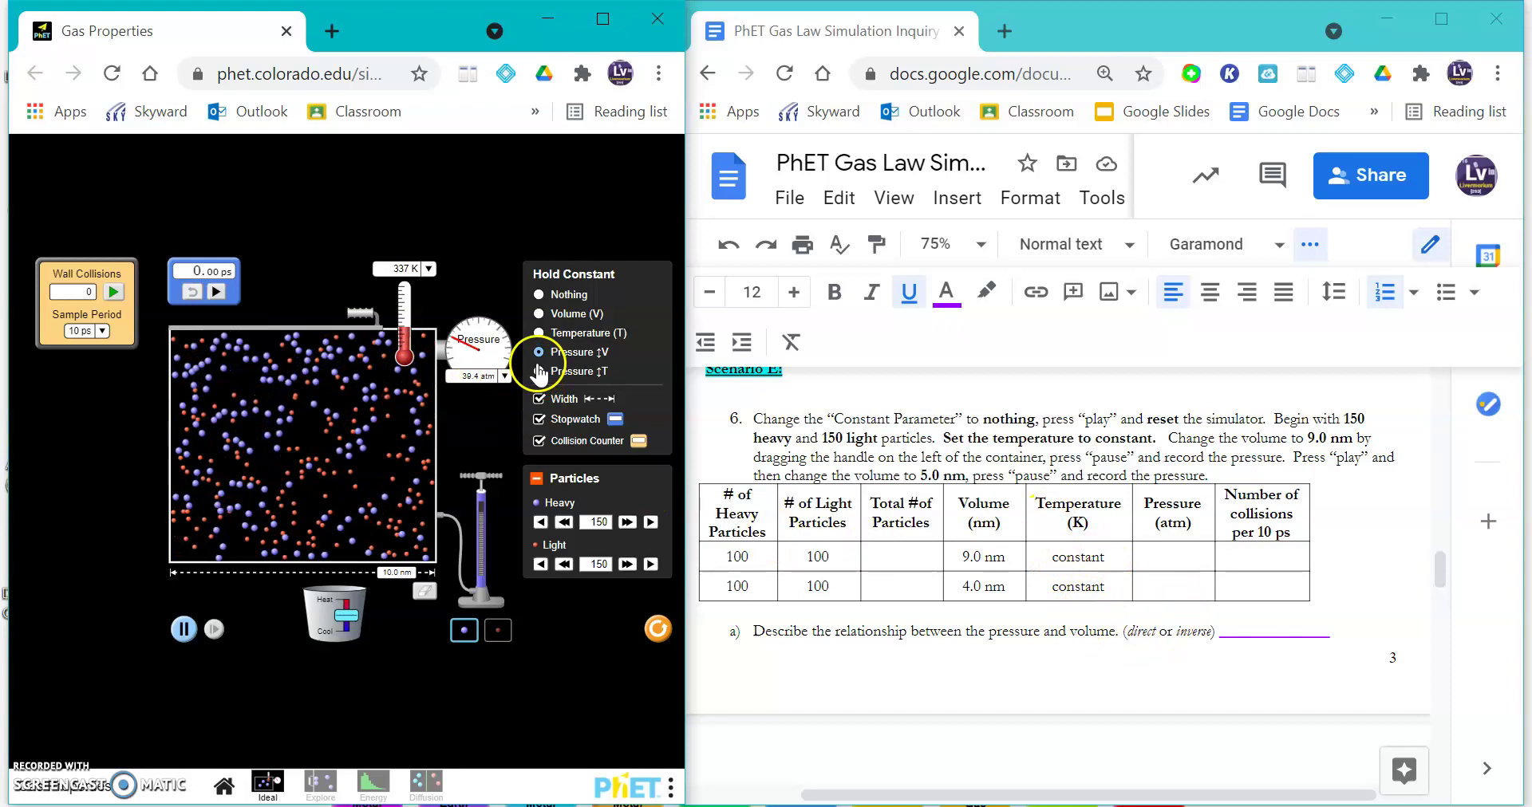
{"action": "left_click", "coordinate": [542, 336]}
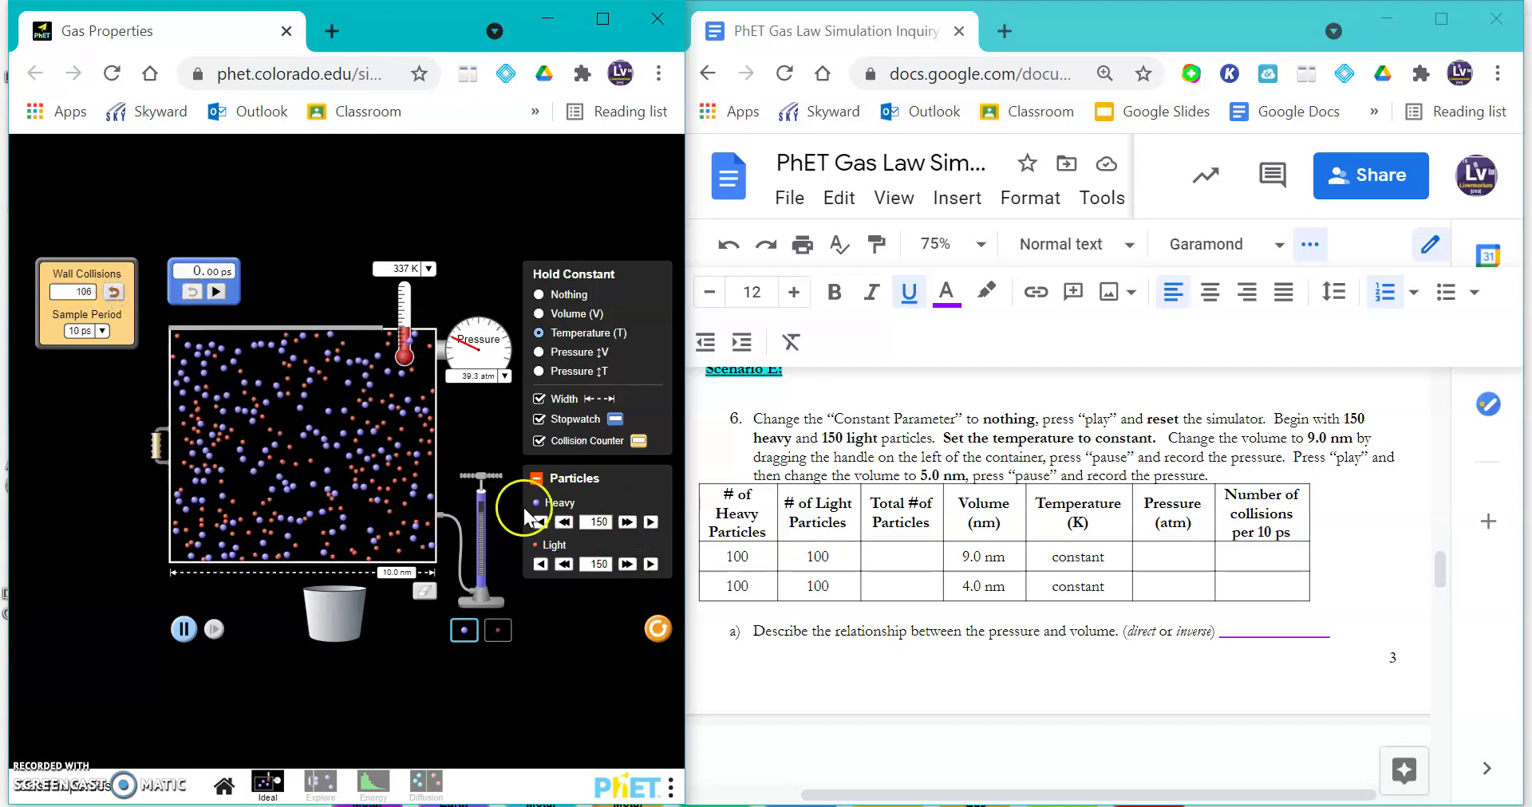
Reset with 500 heavy particles, collision counter and width ruler on, and collisions counting
{"action": "scroll", "coordinate": [1180, 564], "scroll_direction": "down", "scroll_amount": 2}
{"action": "scroll", "coordinate": [1180, 568], "scroll_direction": "down", "scroll_amount": 4}
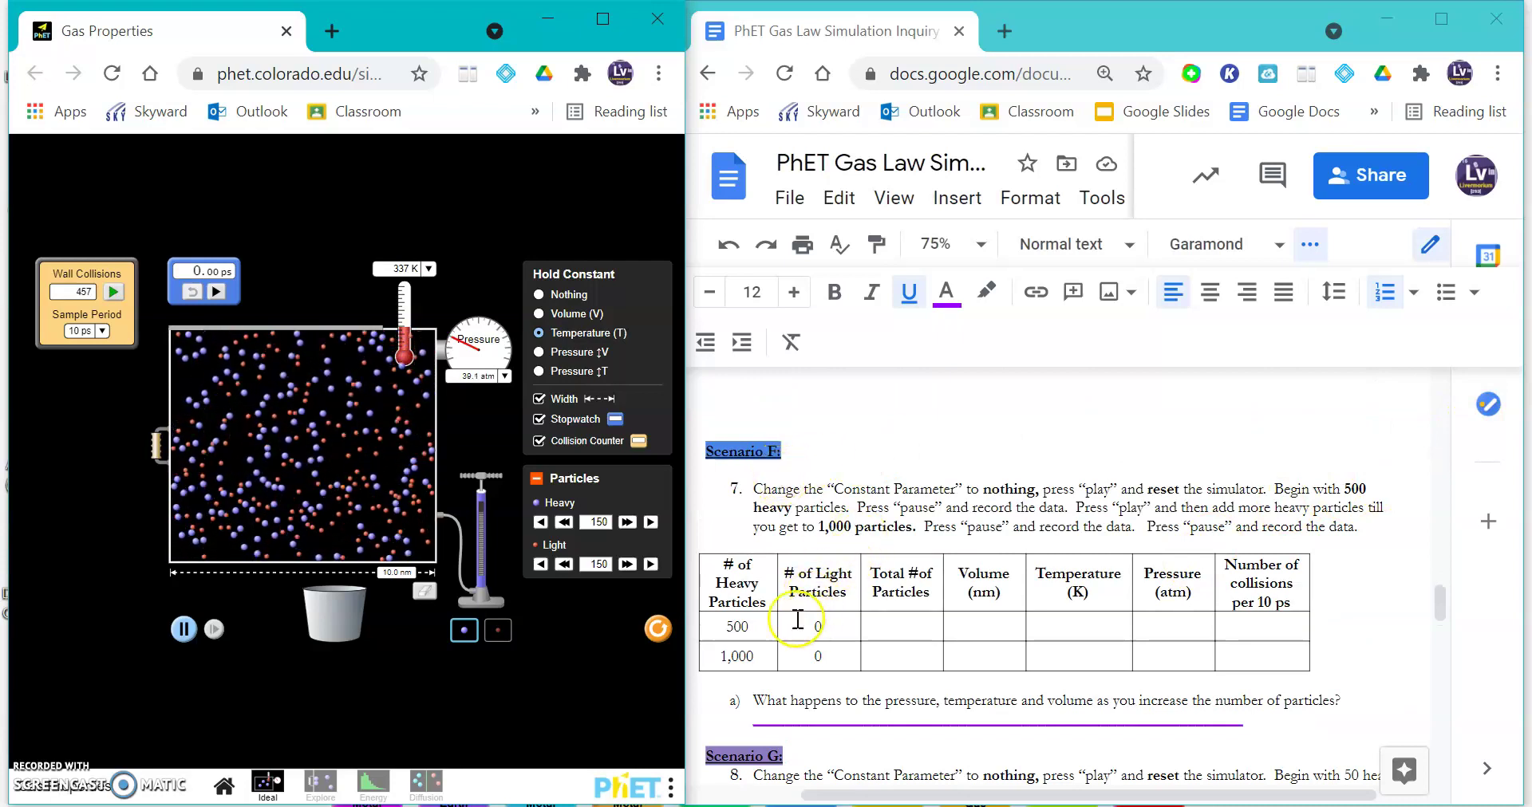
{"action": "left_click", "coordinate": [657, 627]}
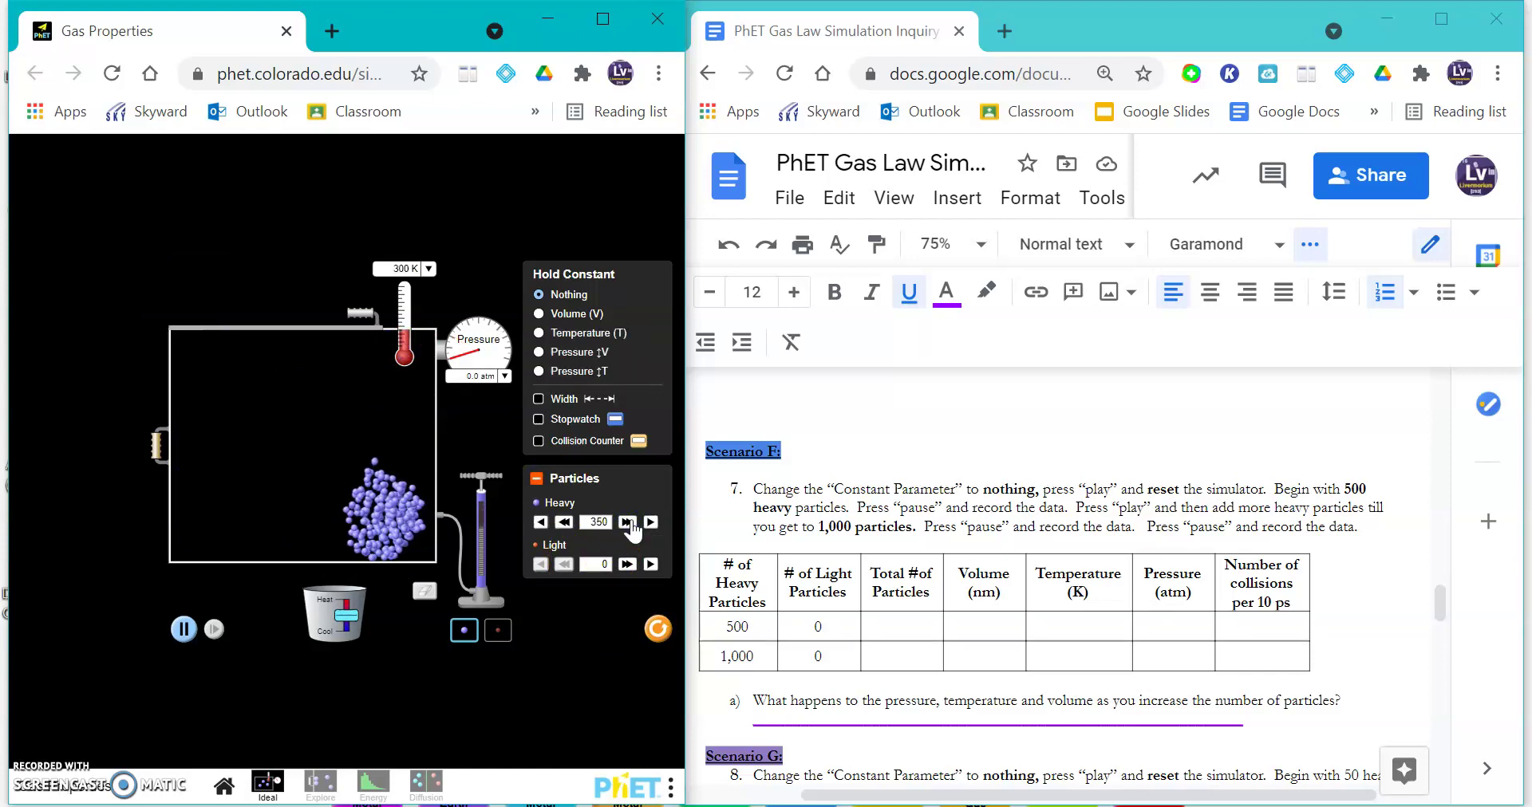
{"action": "left_click", "coordinate": [629, 523]}
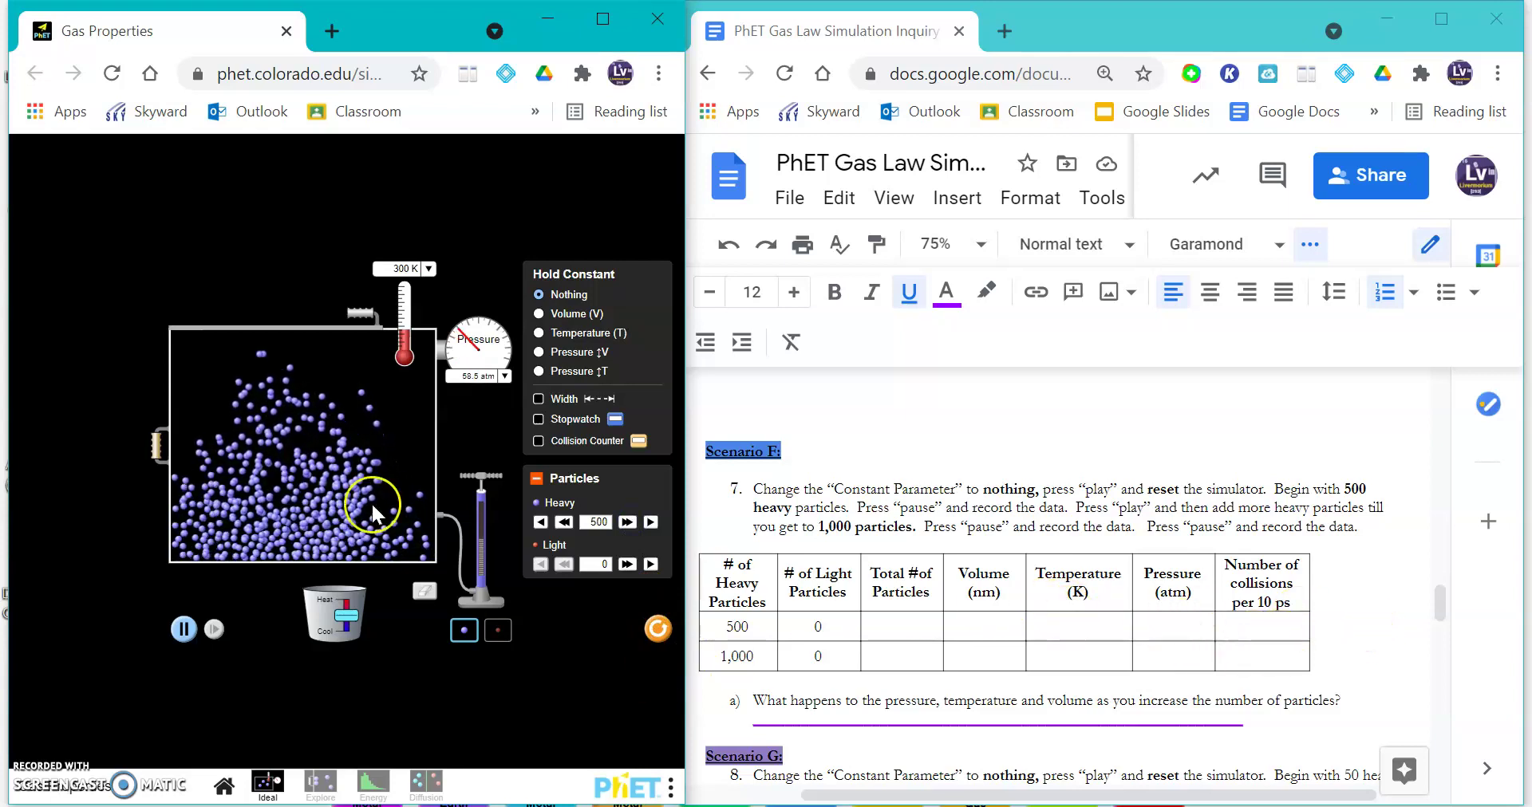
{"action": "left_click", "coordinate": [537, 440]}
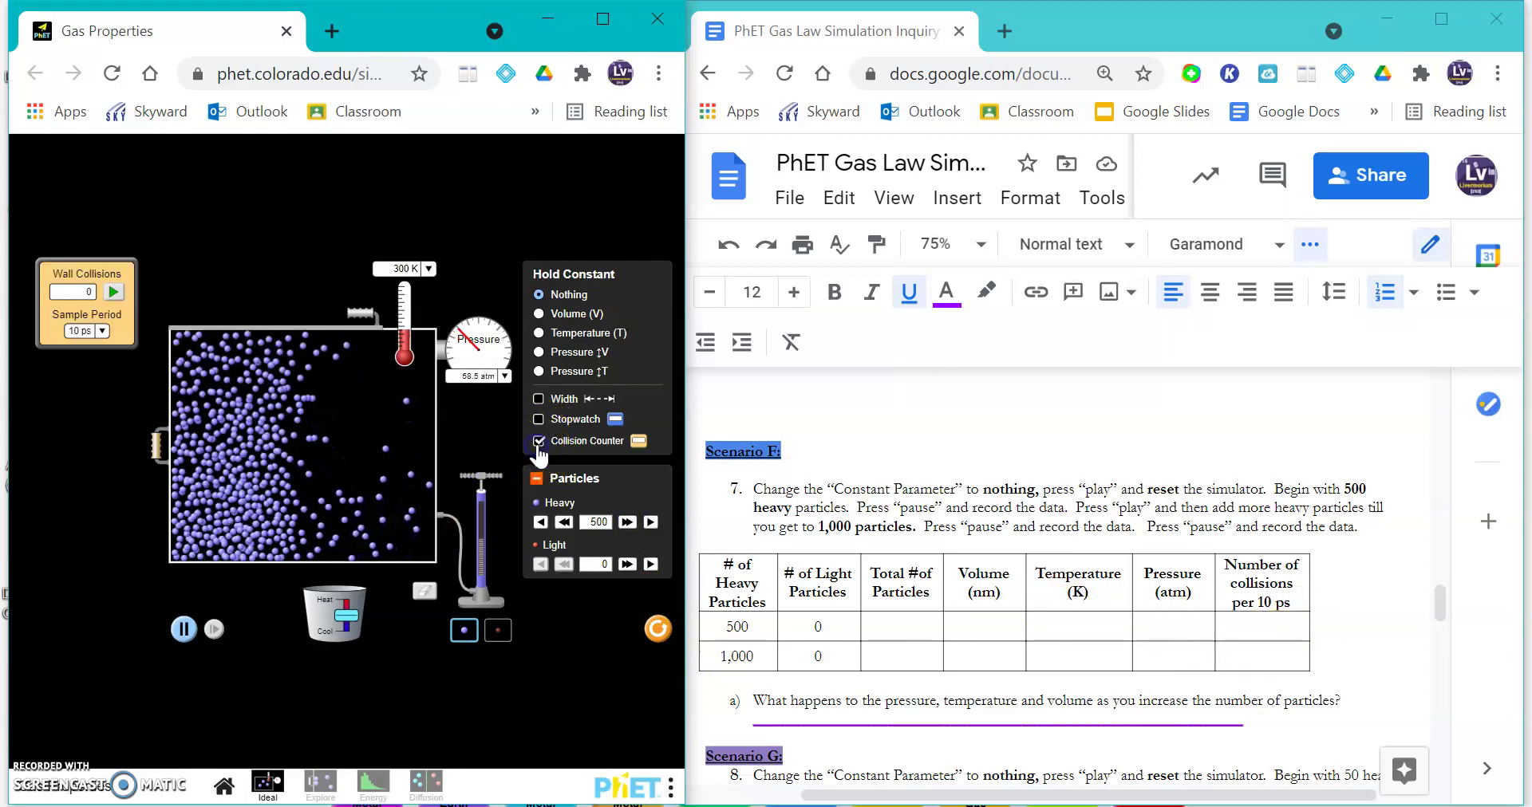
{"action": "left_click", "coordinate": [537, 398]}
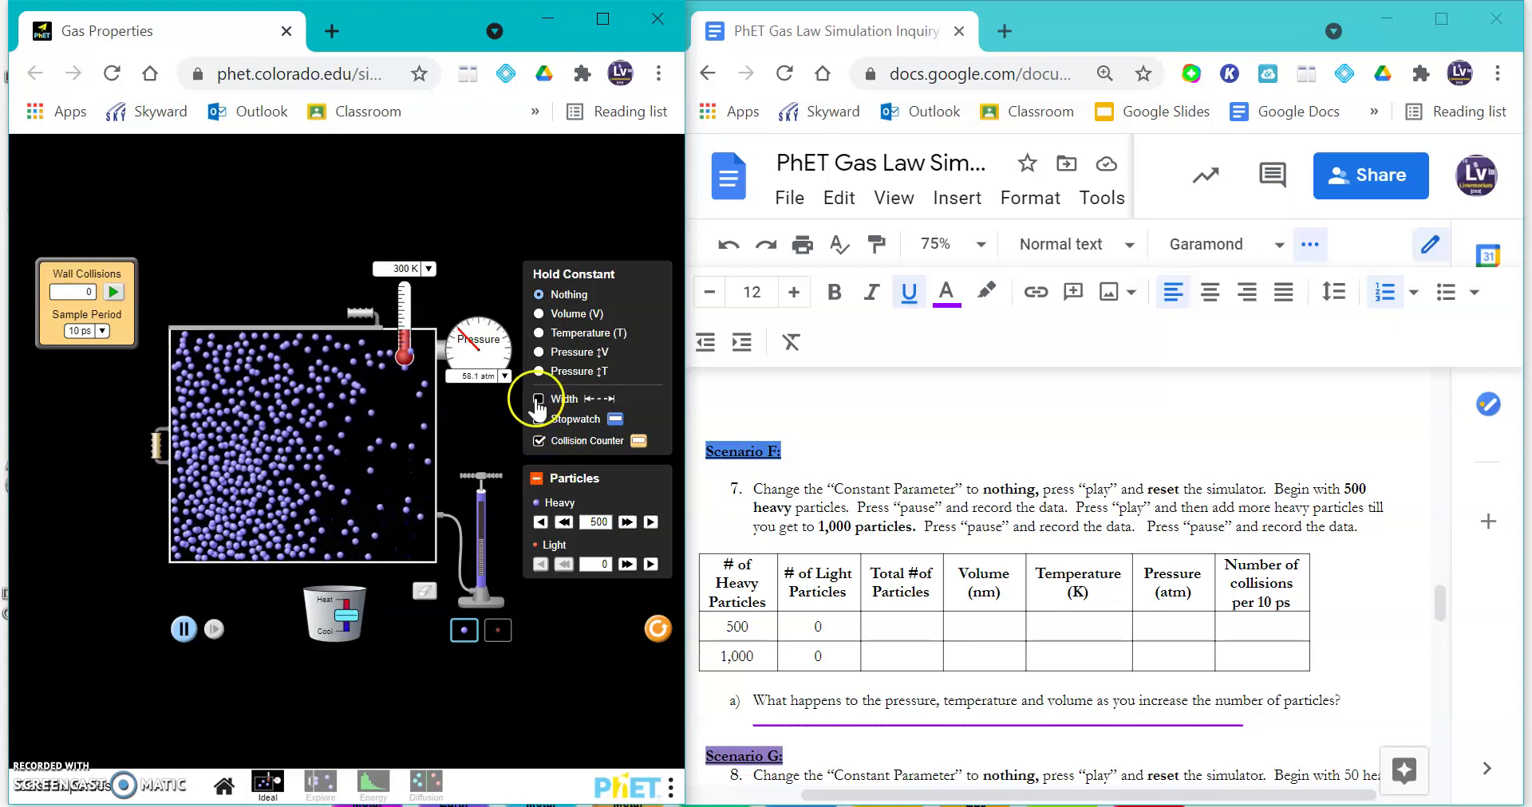
{"action": "left_click", "coordinate": [114, 292]}
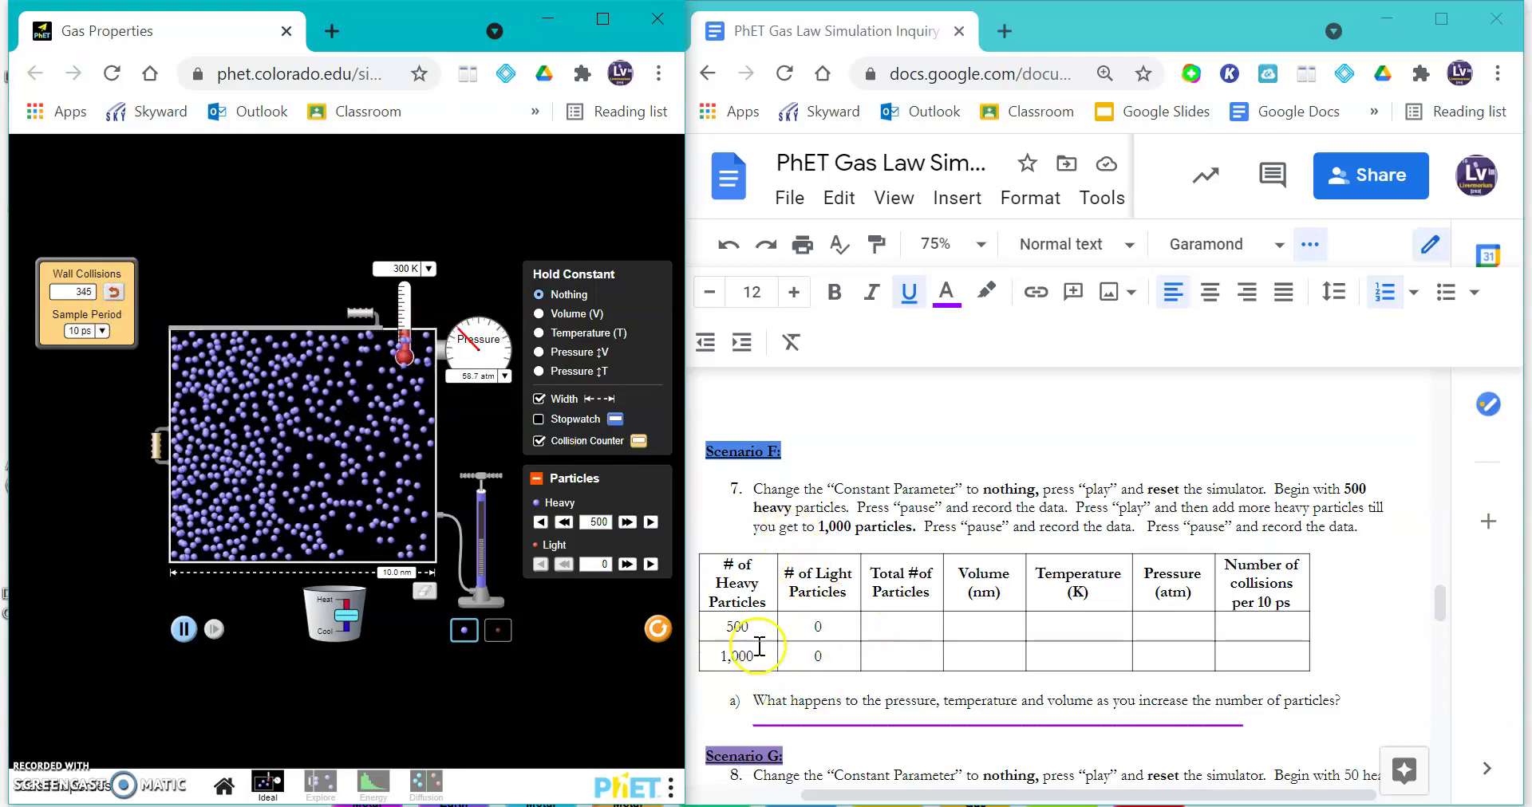
Increase the heavy particles from 500 to 1000
{"action": "left_click", "coordinate": [627, 523]}
{"action": "left_click", "coordinate": [627, 523]}
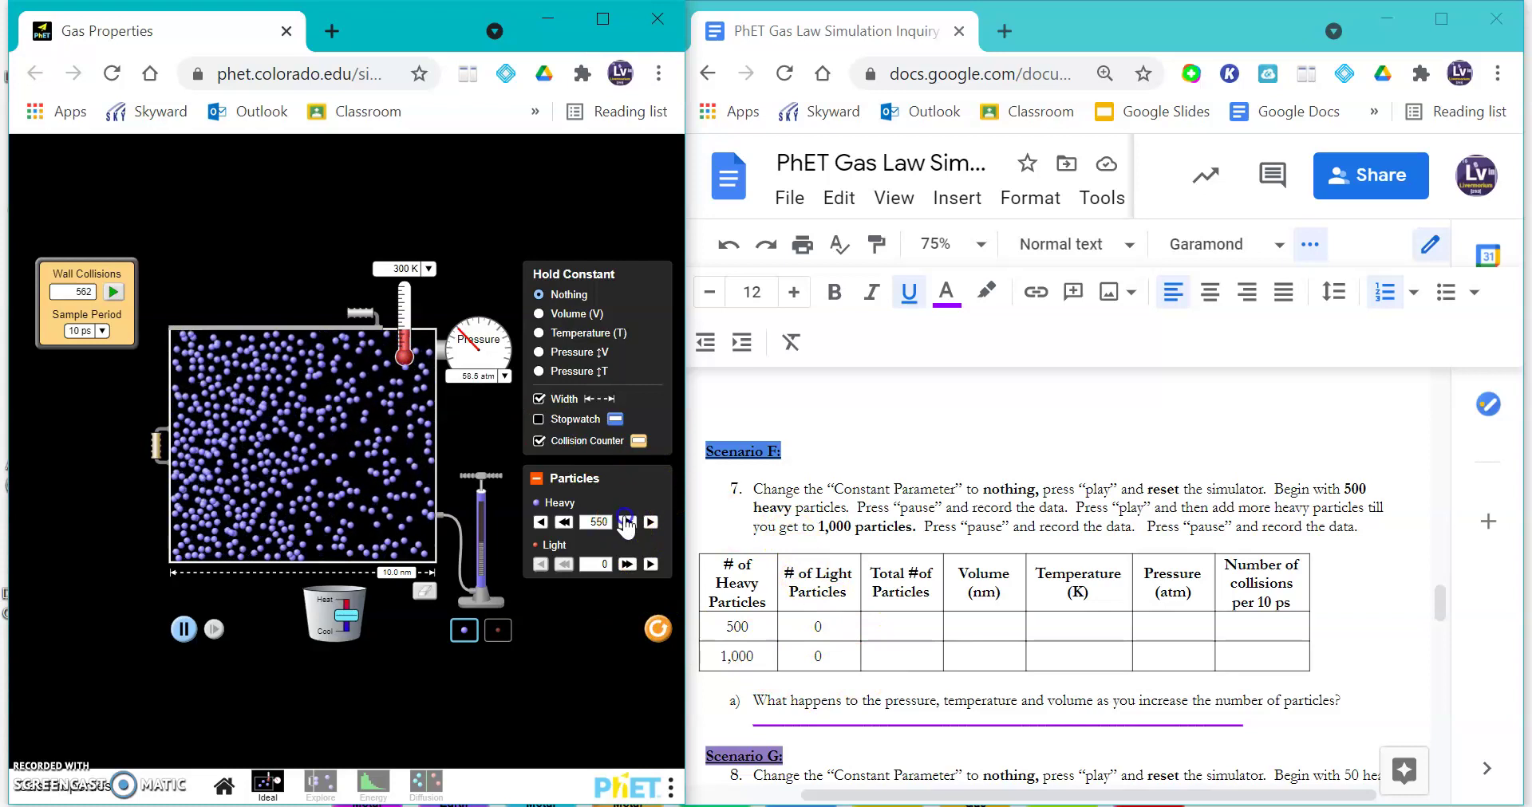
{"action": "left_click", "coordinate": [627, 522]}
{"action": "left_click", "coordinate": [627, 523]}
{"action": "left_click", "coordinate": [627, 523]}
{"action": "left_click", "coordinate": [627, 522]}
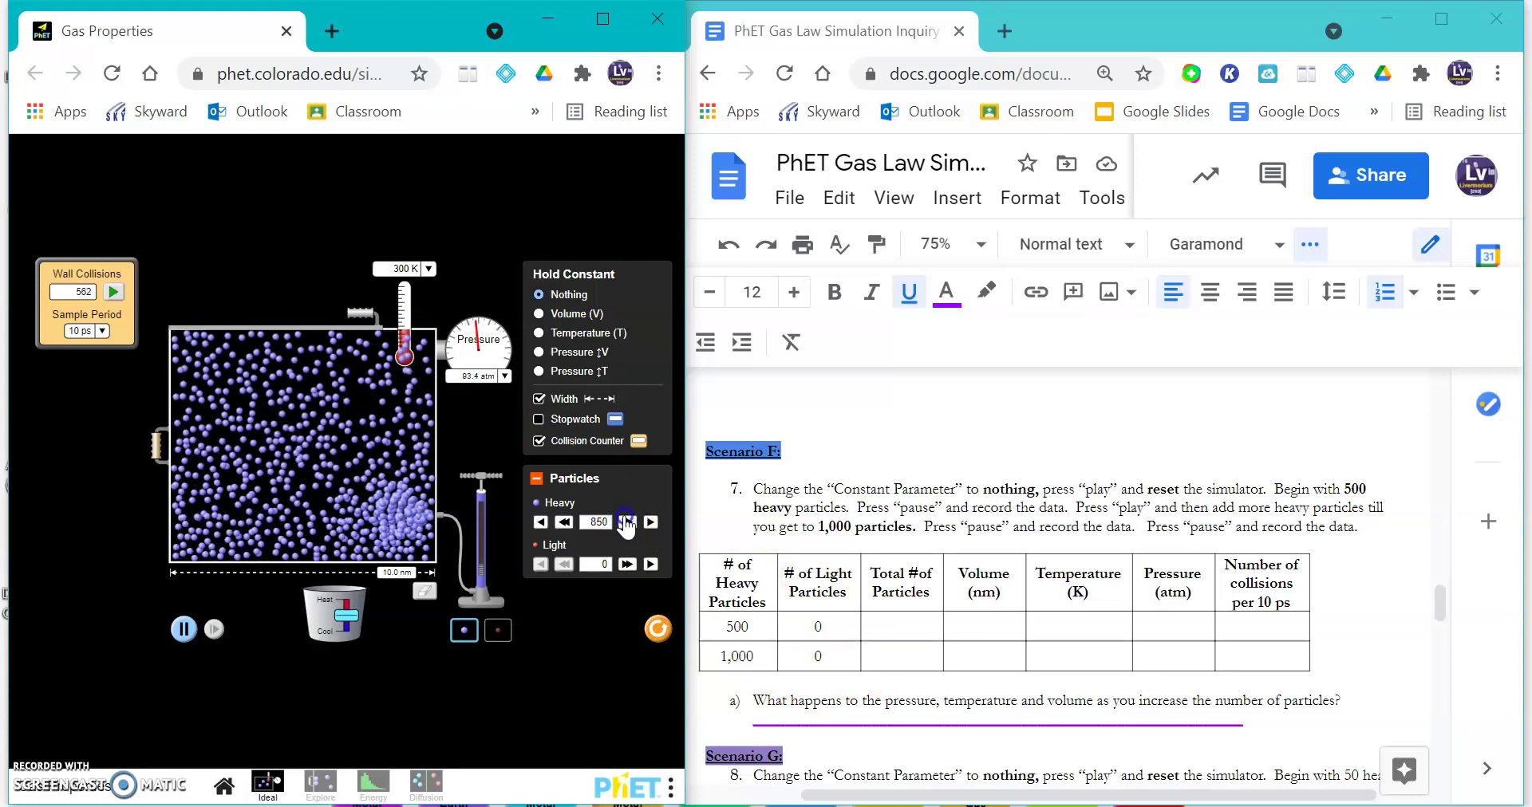
{"action": "left_click", "coordinate": [627, 522]}
{"action": "left_click", "coordinate": [627, 522]}
{"action": "left_click", "coordinate": [627, 522]}
{"action": "left_click", "coordinate": [627, 523]}
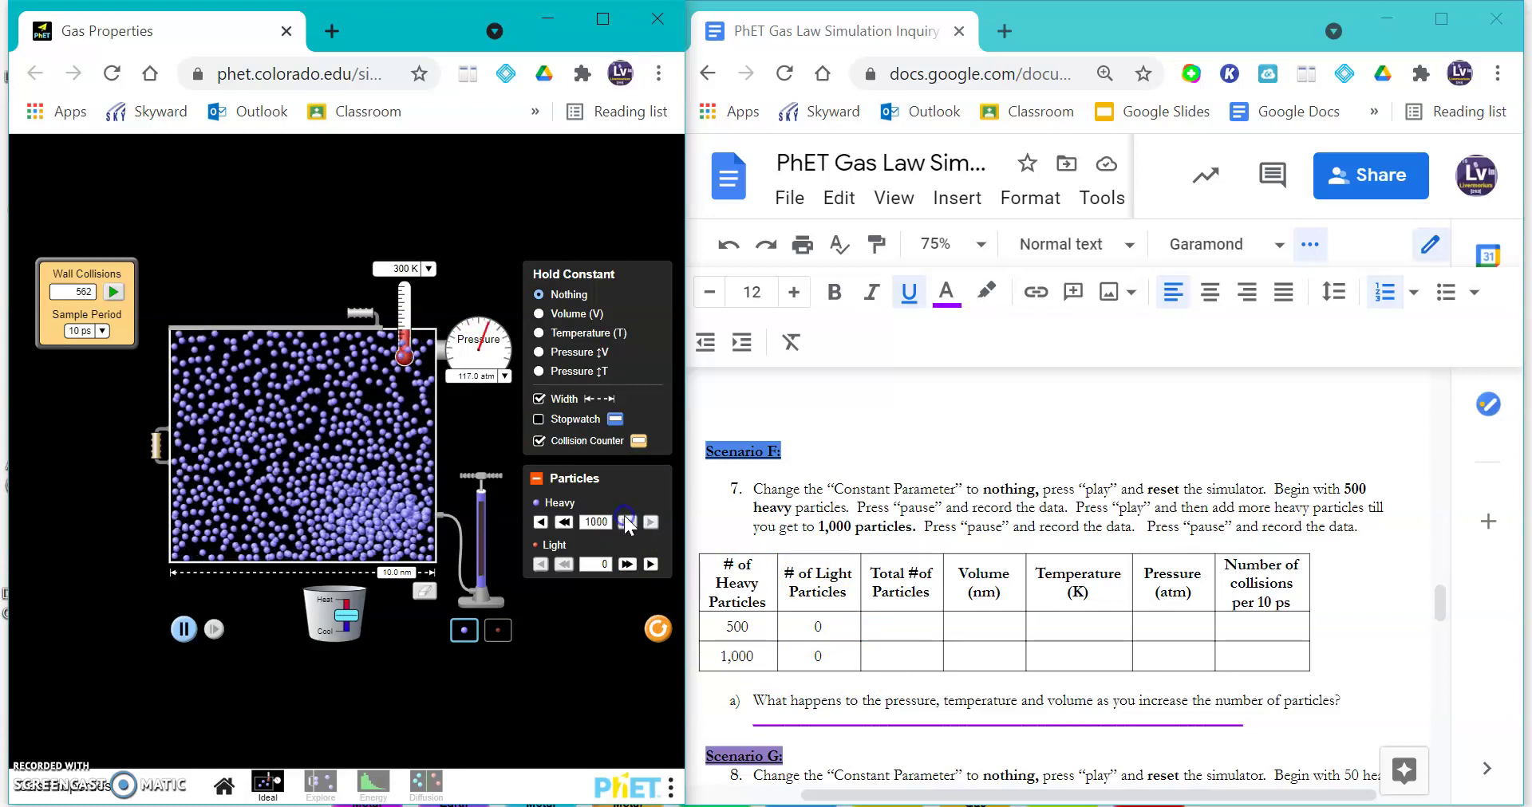
{"action": "left_click", "coordinate": [112, 294]}
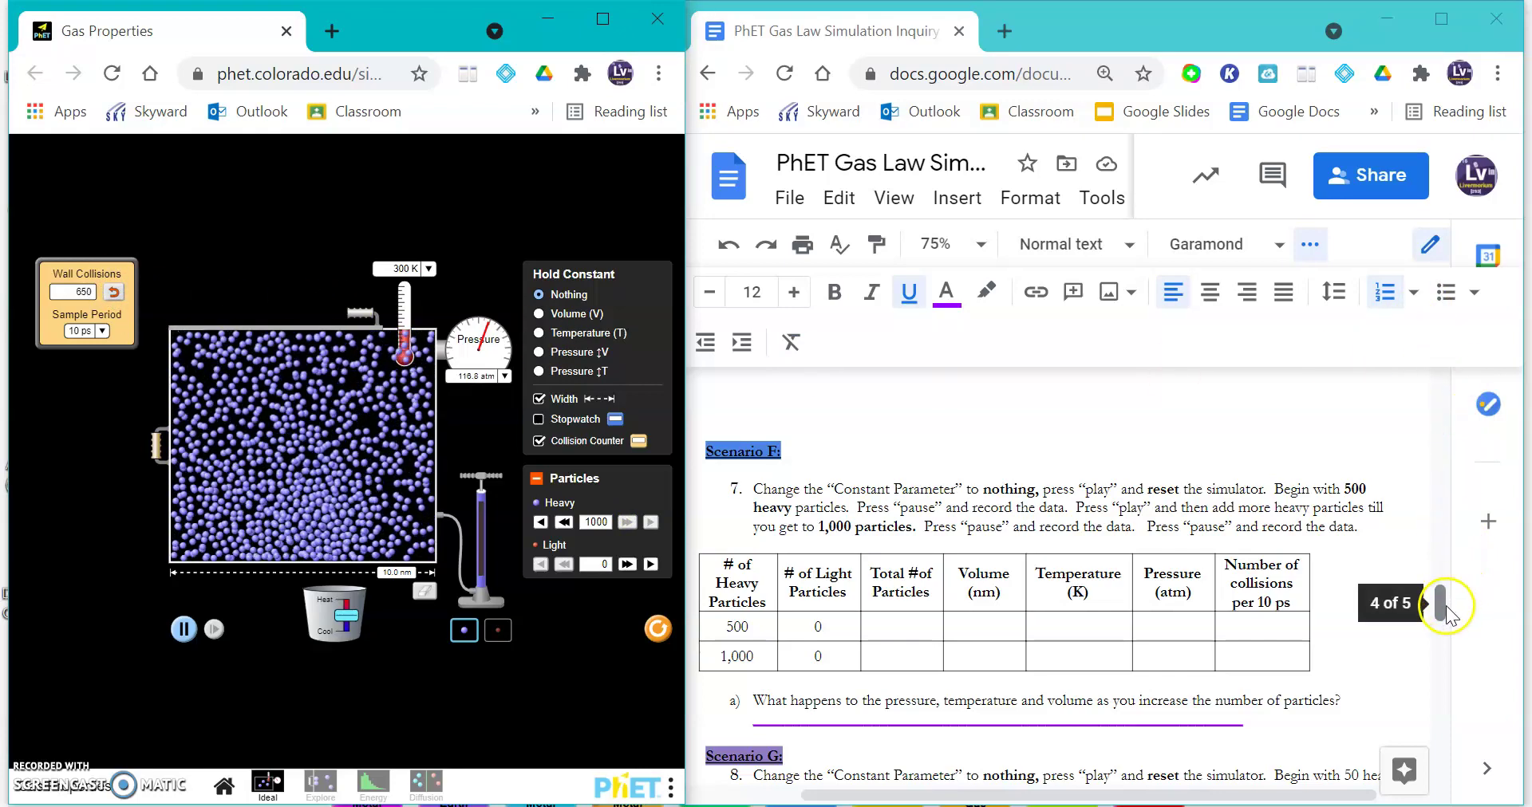
For Scenario G, reset to 50 heavy and 50 light particles and try the lid and heat slider
{"action": "left_click_drag", "start_coordinate": [1445, 606], "coordinate": [1439, 638]}
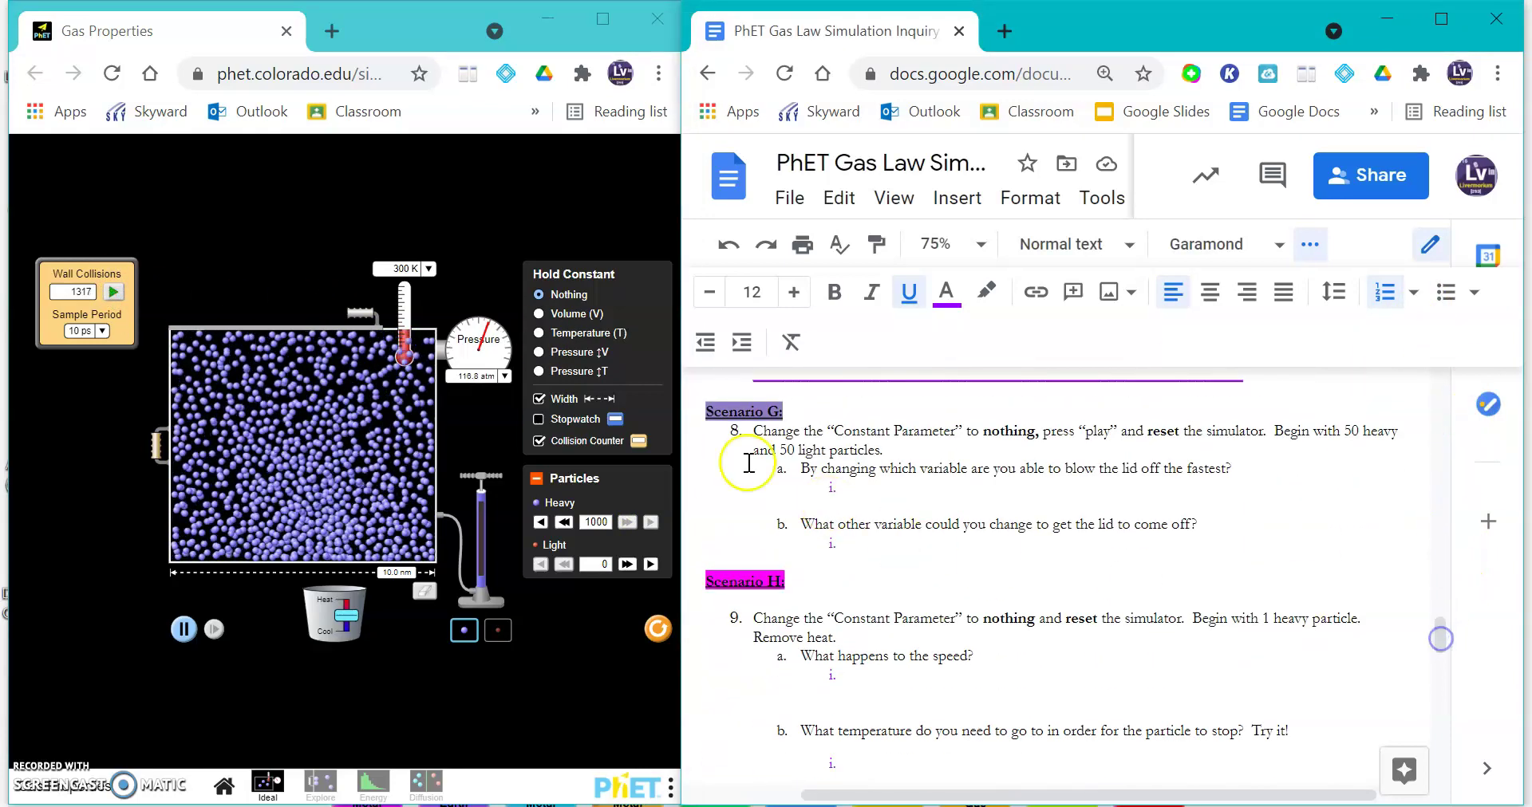
{"action": "left_click", "coordinate": [659, 632]}
{"action": "left_click", "coordinate": [659, 632]}
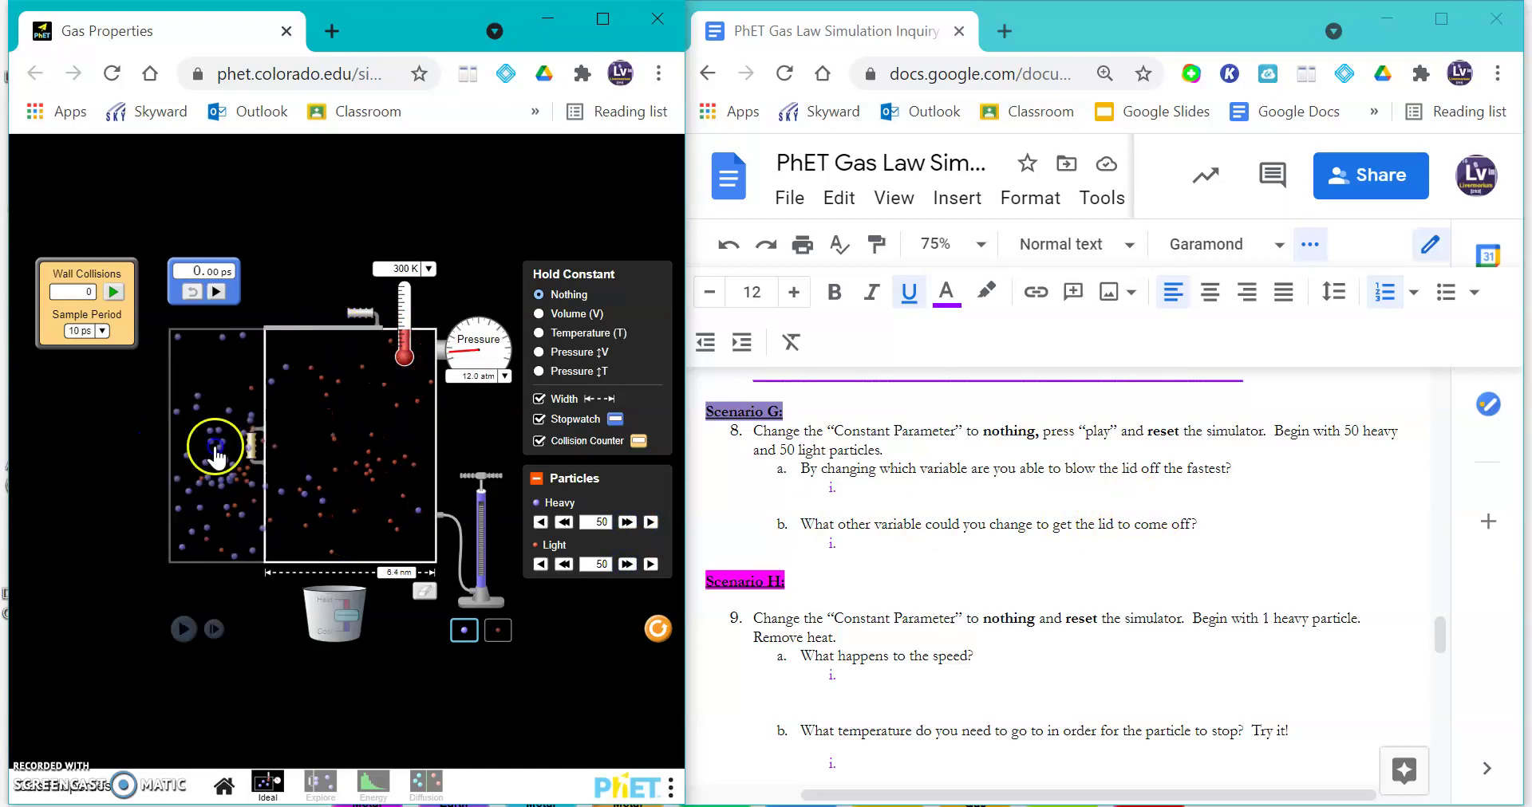
{"action": "left_click", "coordinate": [363, 312]}
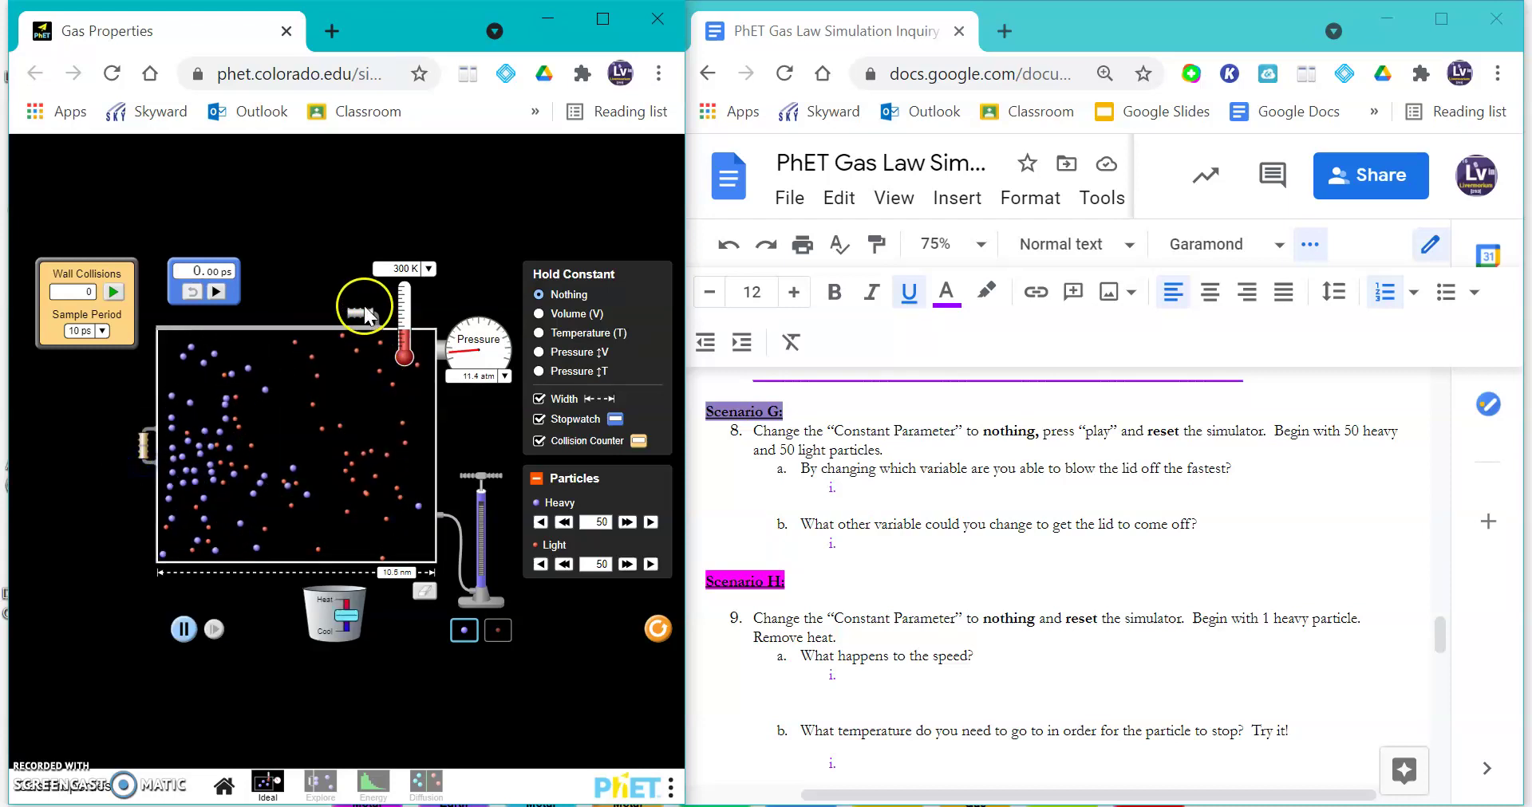
{"action": "left_click", "coordinate": [341, 616]}
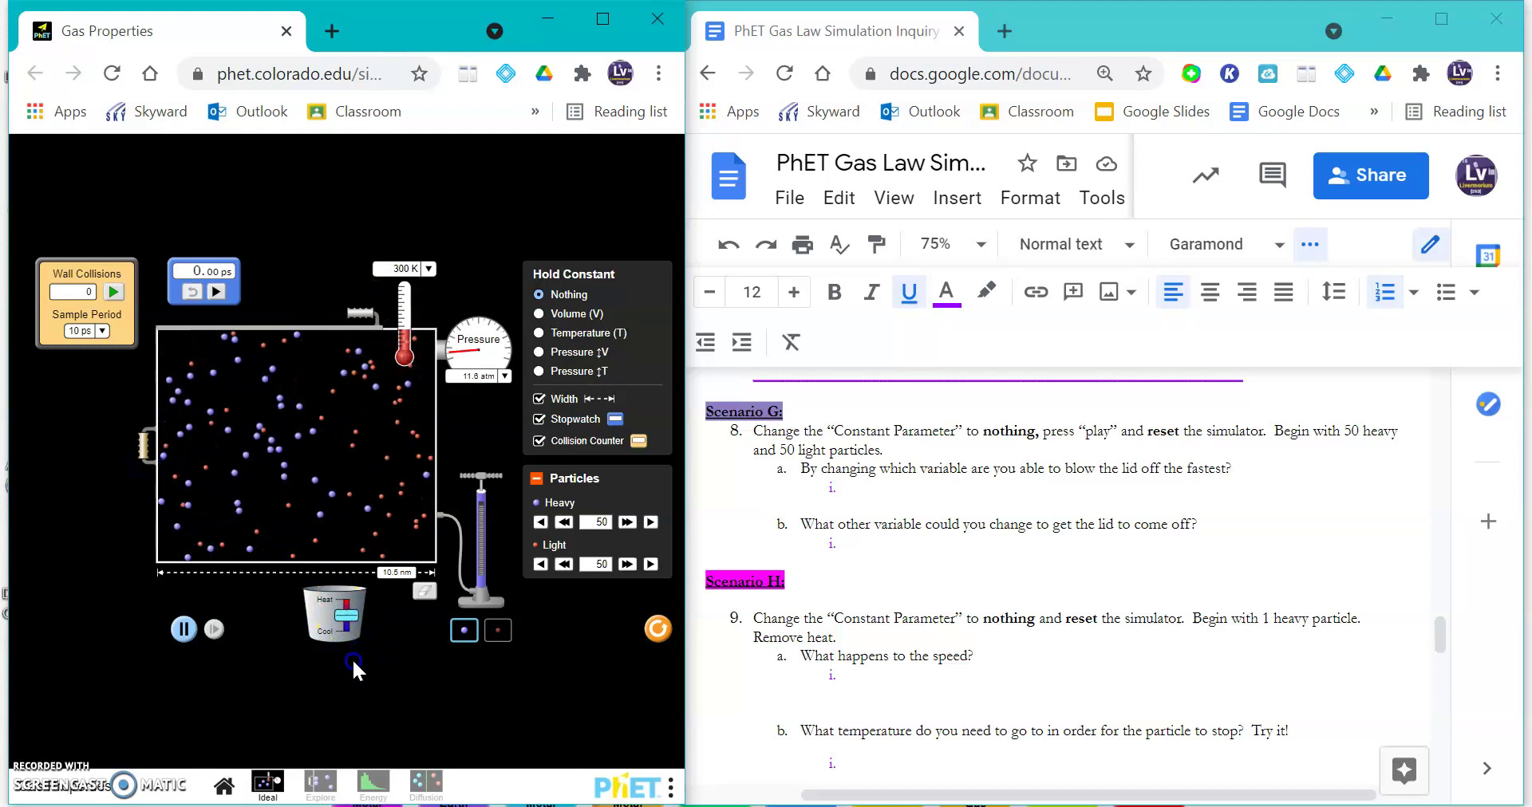
{"action": "left_click", "coordinate": [354, 616]}
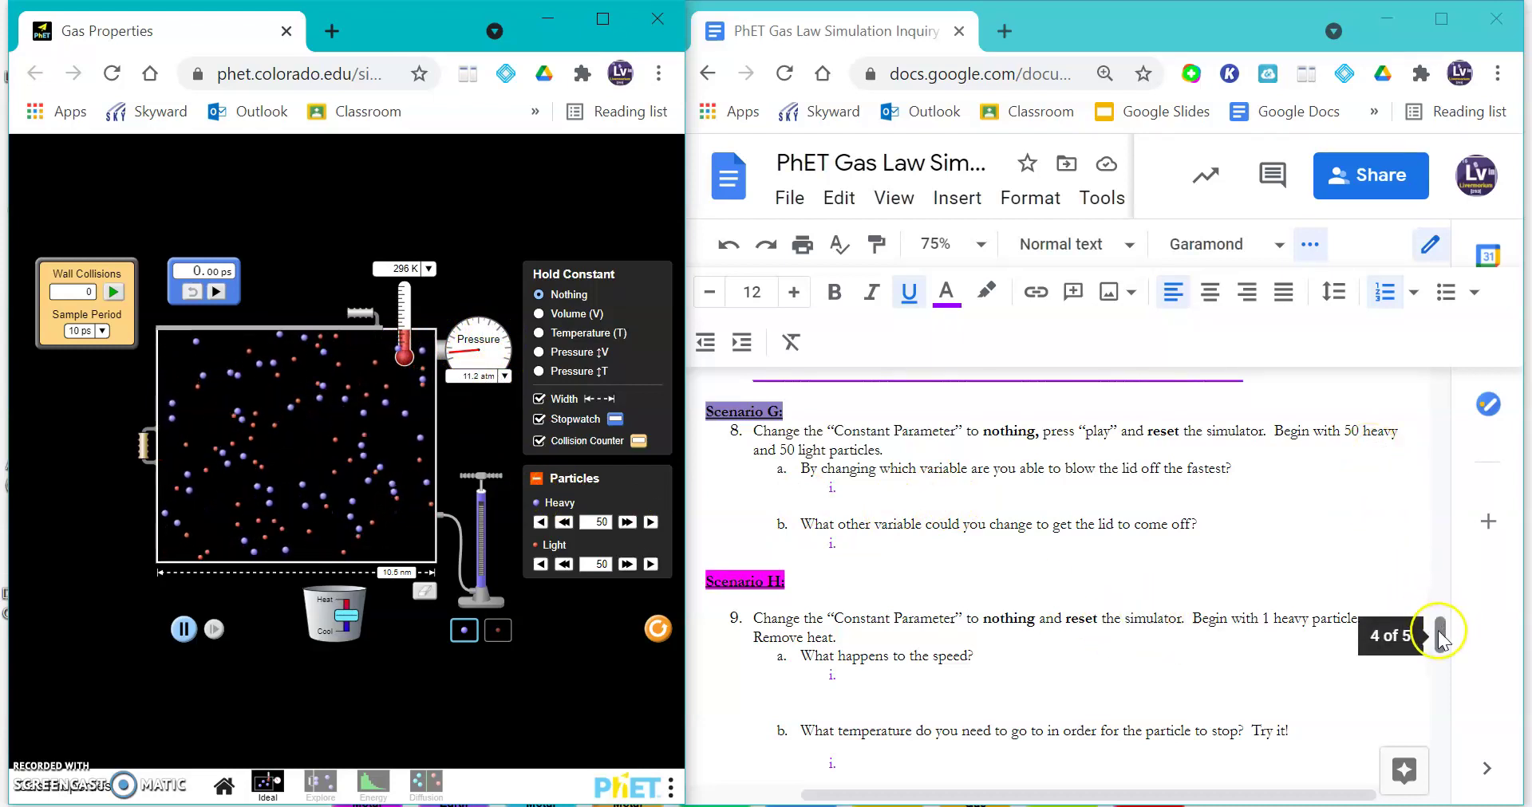
{"action": "scroll", "coordinate": [1438, 640], "scroll_direction": "down", "scroll_amount": 2}
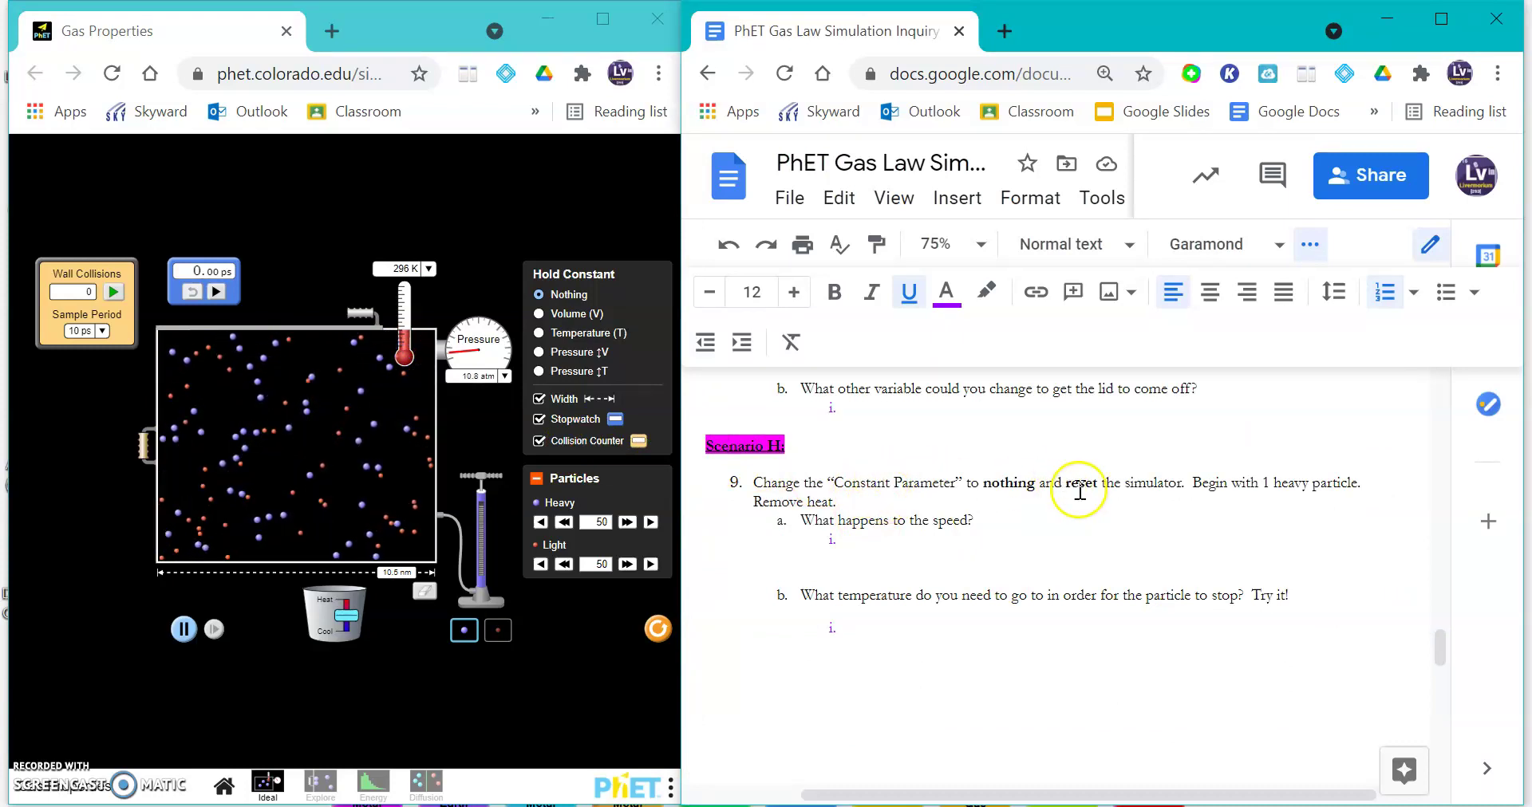
Reset with a single heavy particle, cool it to 70 K, and scroll the Doc to Scenario I
{"action": "left_click", "coordinate": [658, 629]}
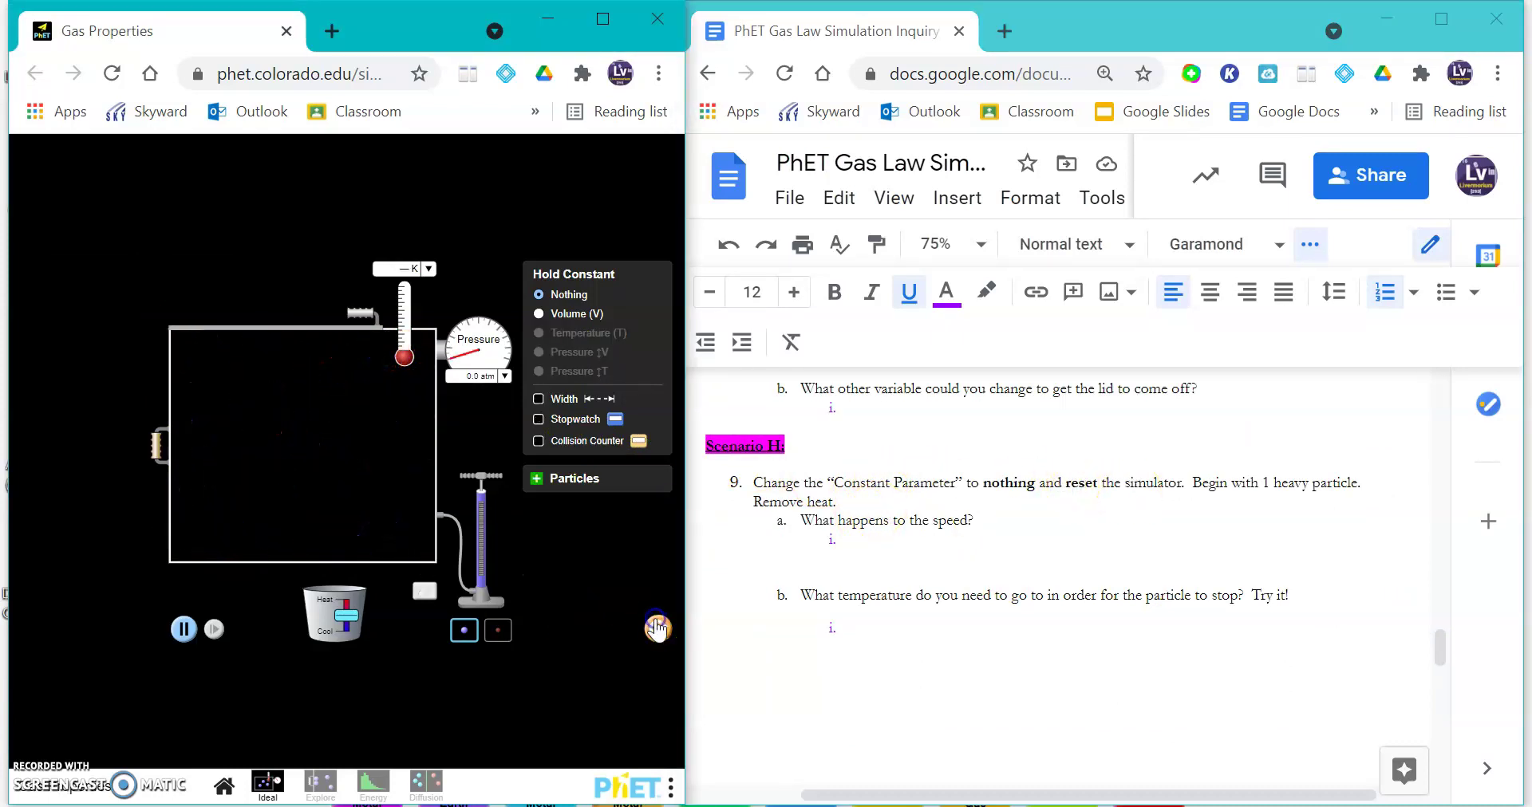
{"action": "left_click", "coordinate": [536, 478]}
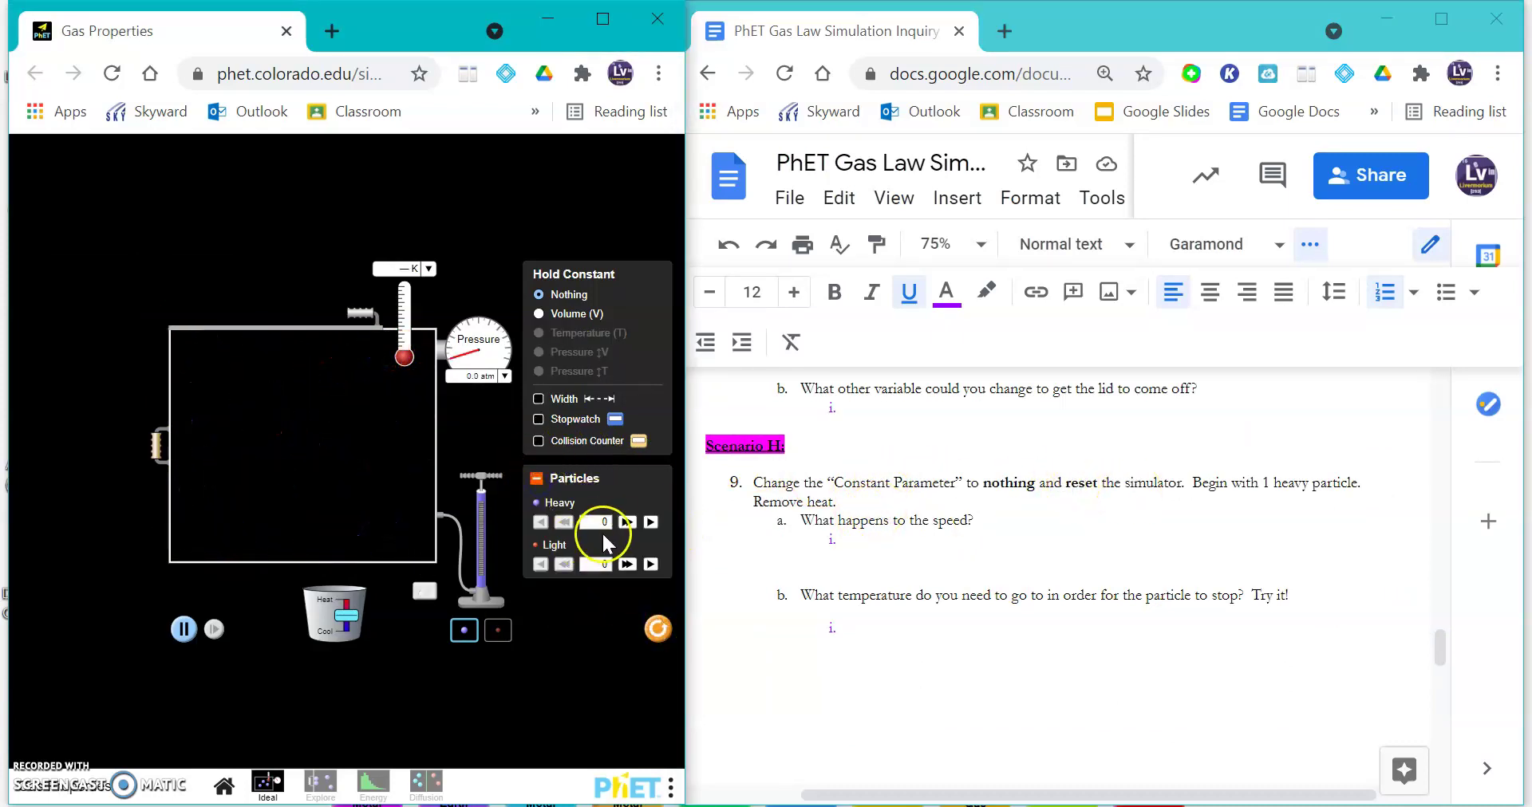
{"action": "left_click", "coordinate": [650, 522]}
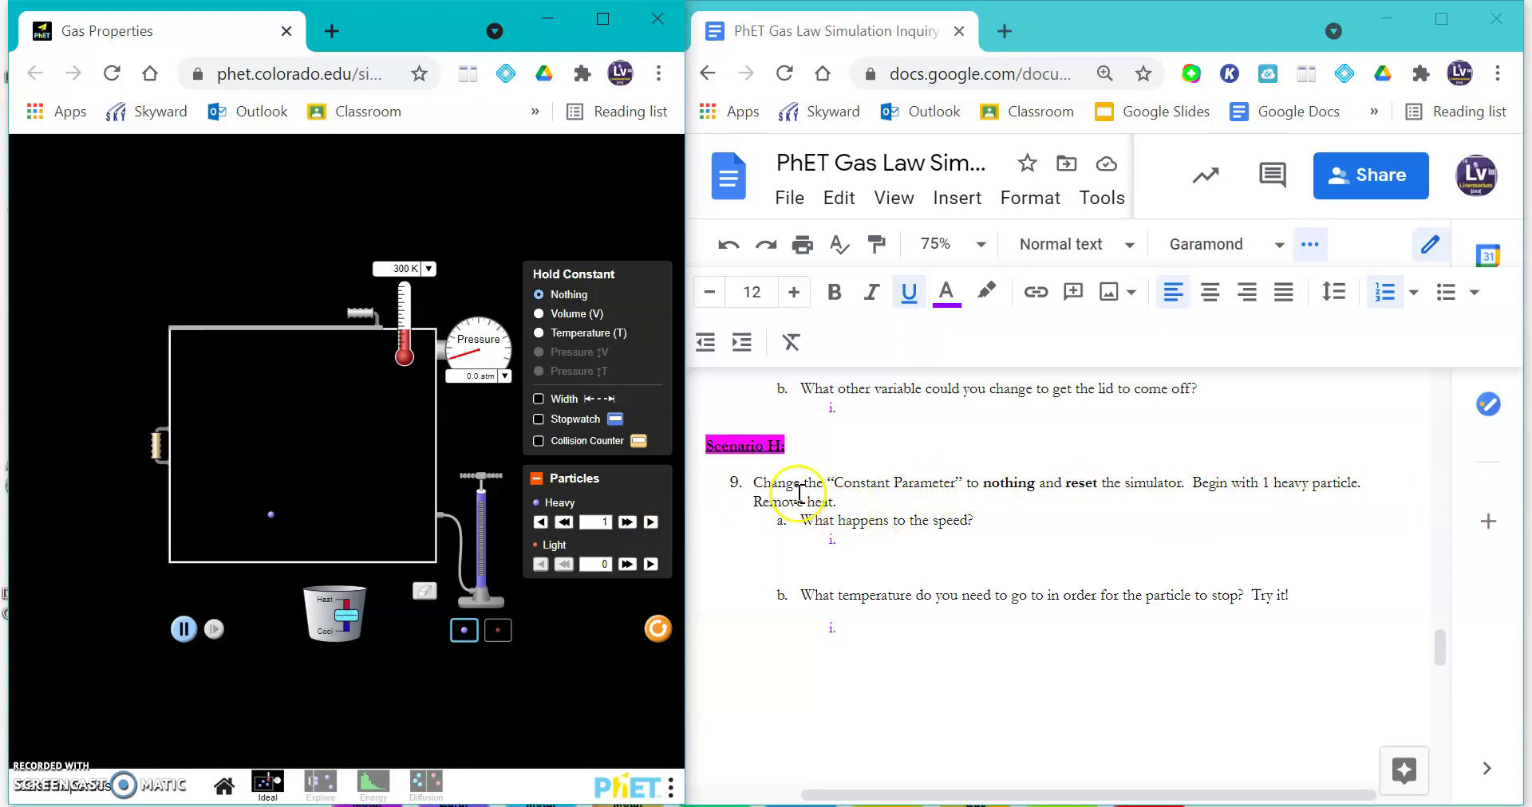
{"action": "left_click_drag", "start_coordinate": [356, 621], "coordinate": [344, 650]}
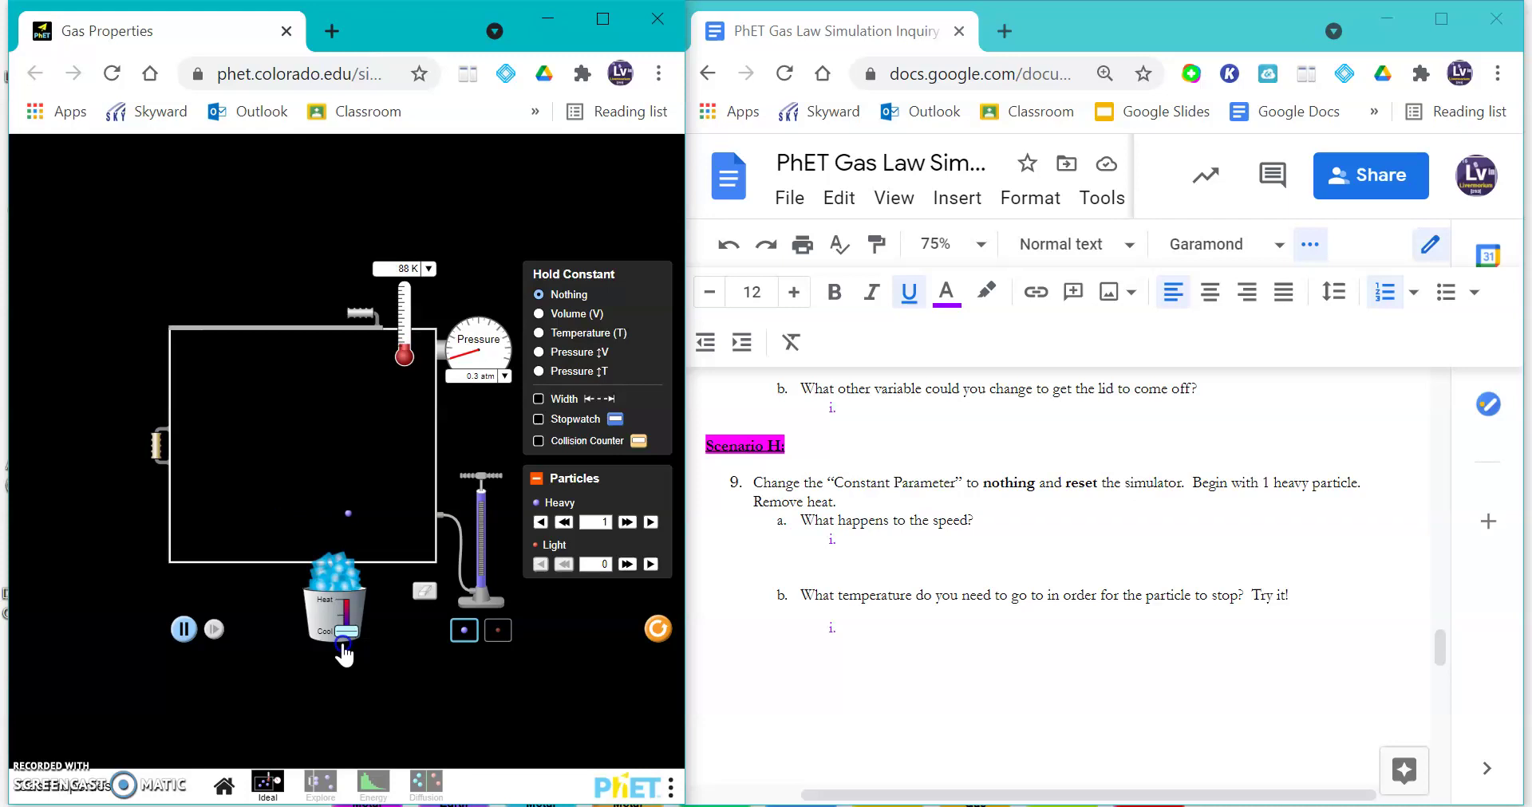
{"action": "left_click_drag", "start_coordinate": [344, 654], "coordinate": [344, 654]}
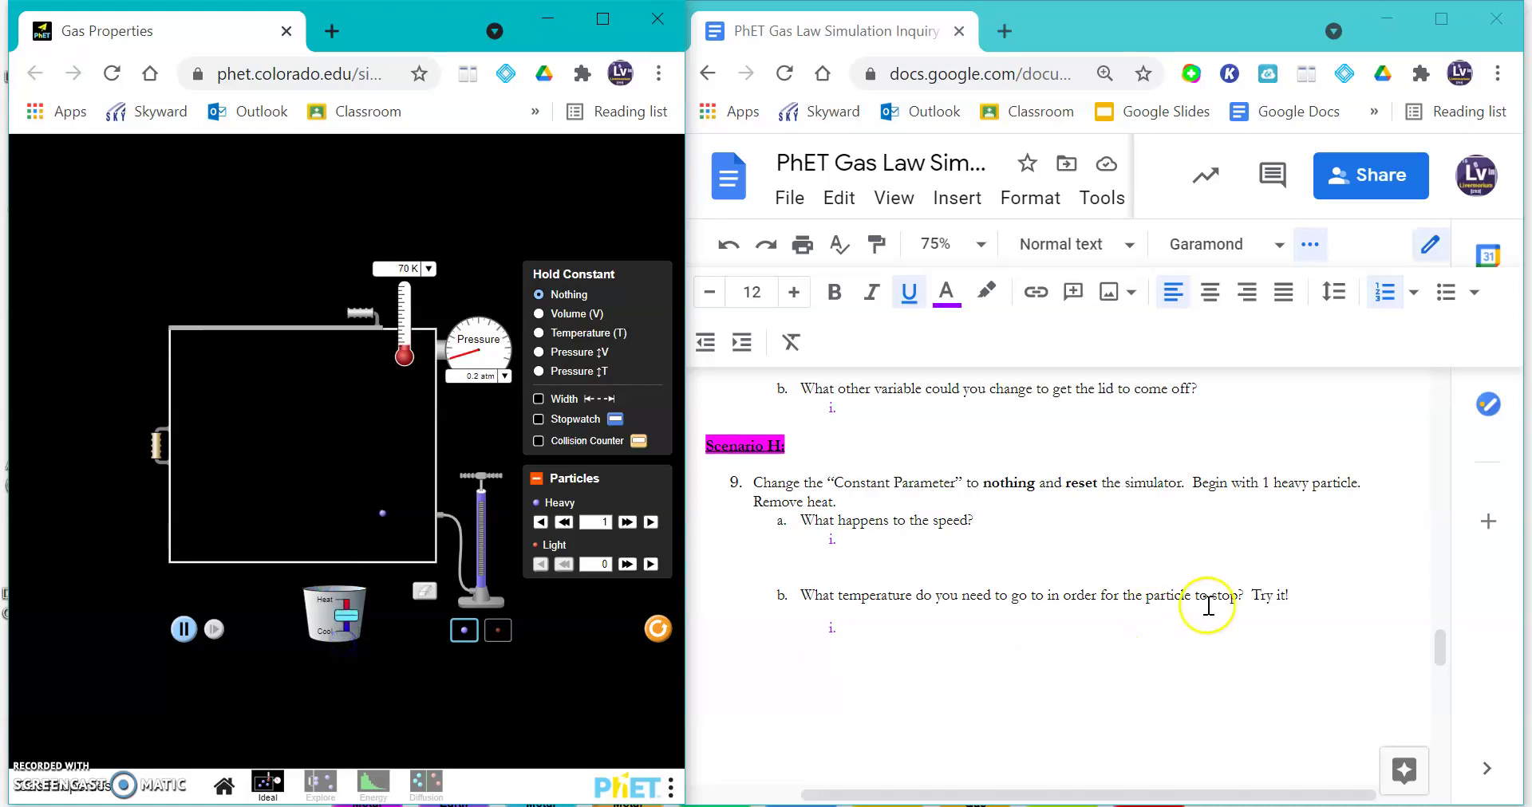
{"action": "left_click_drag", "start_coordinate": [1440, 647], "coordinate": [1438, 696]}
On the Energy screen, show particle controls, injection temperature, energy graph and width
{"action": "left_click", "coordinate": [374, 785]}
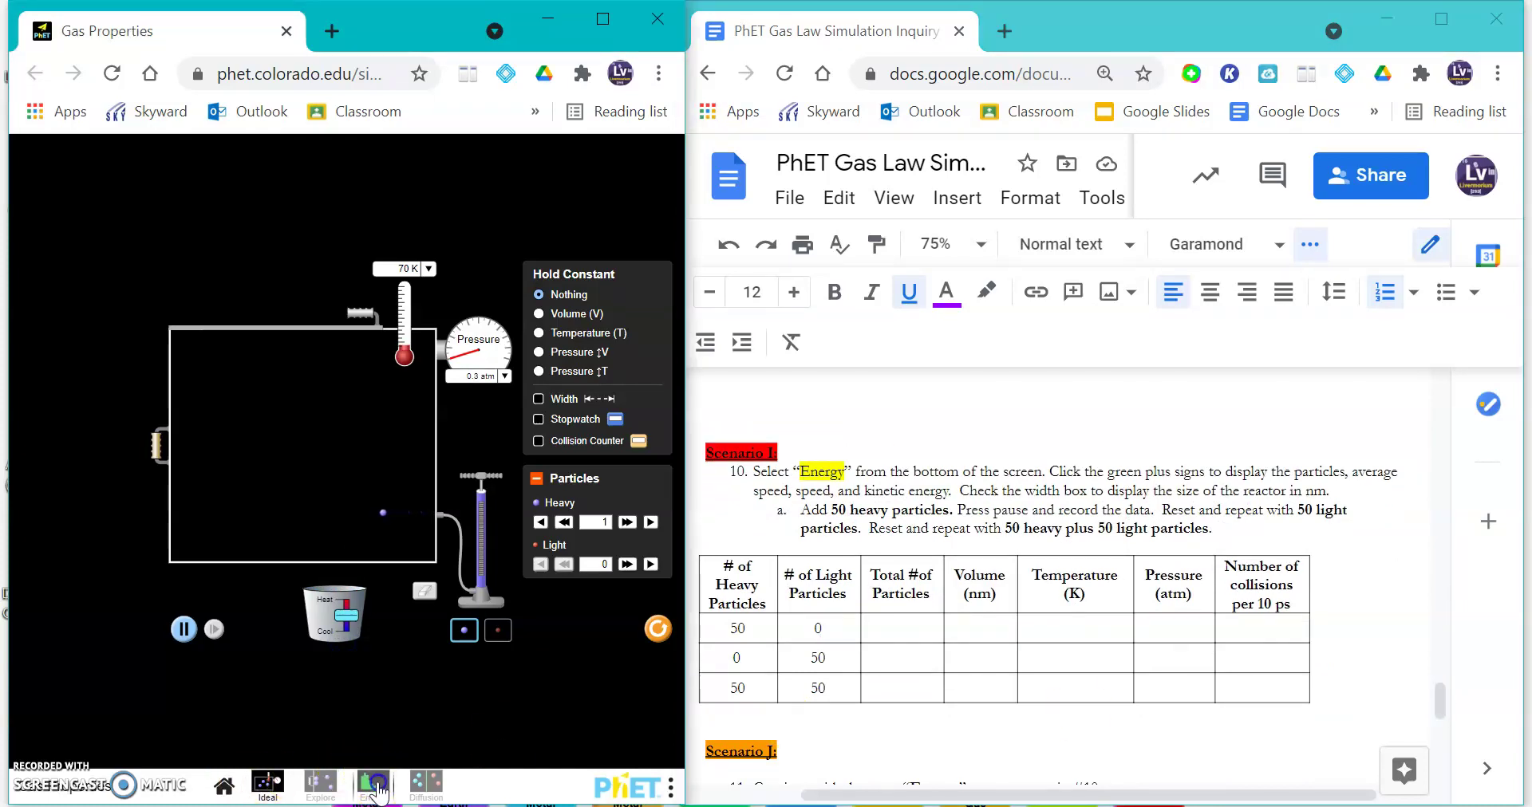
{"action": "left_click", "coordinate": [536, 327]}
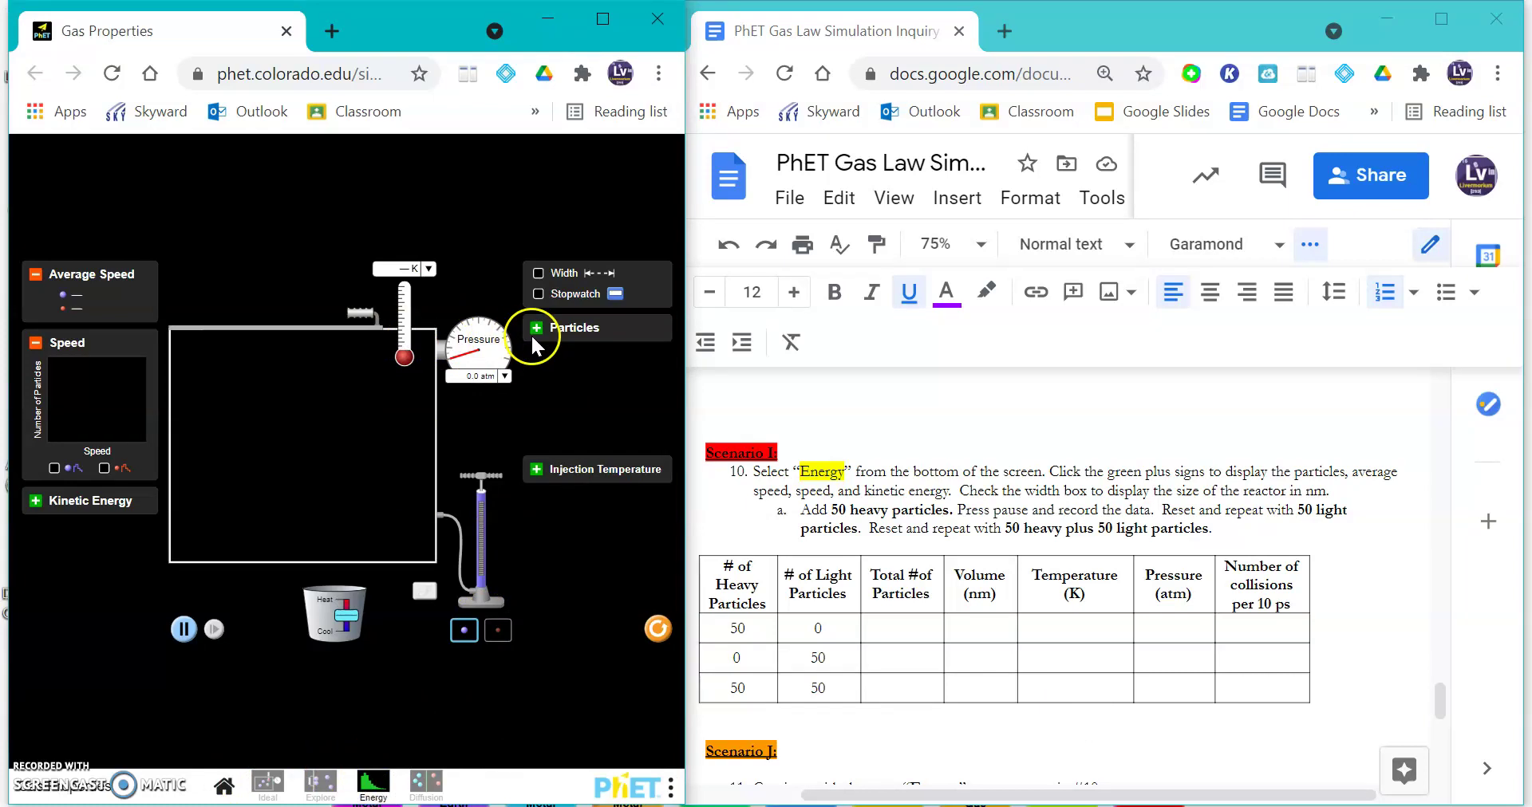
{"action": "left_click", "coordinate": [535, 469]}
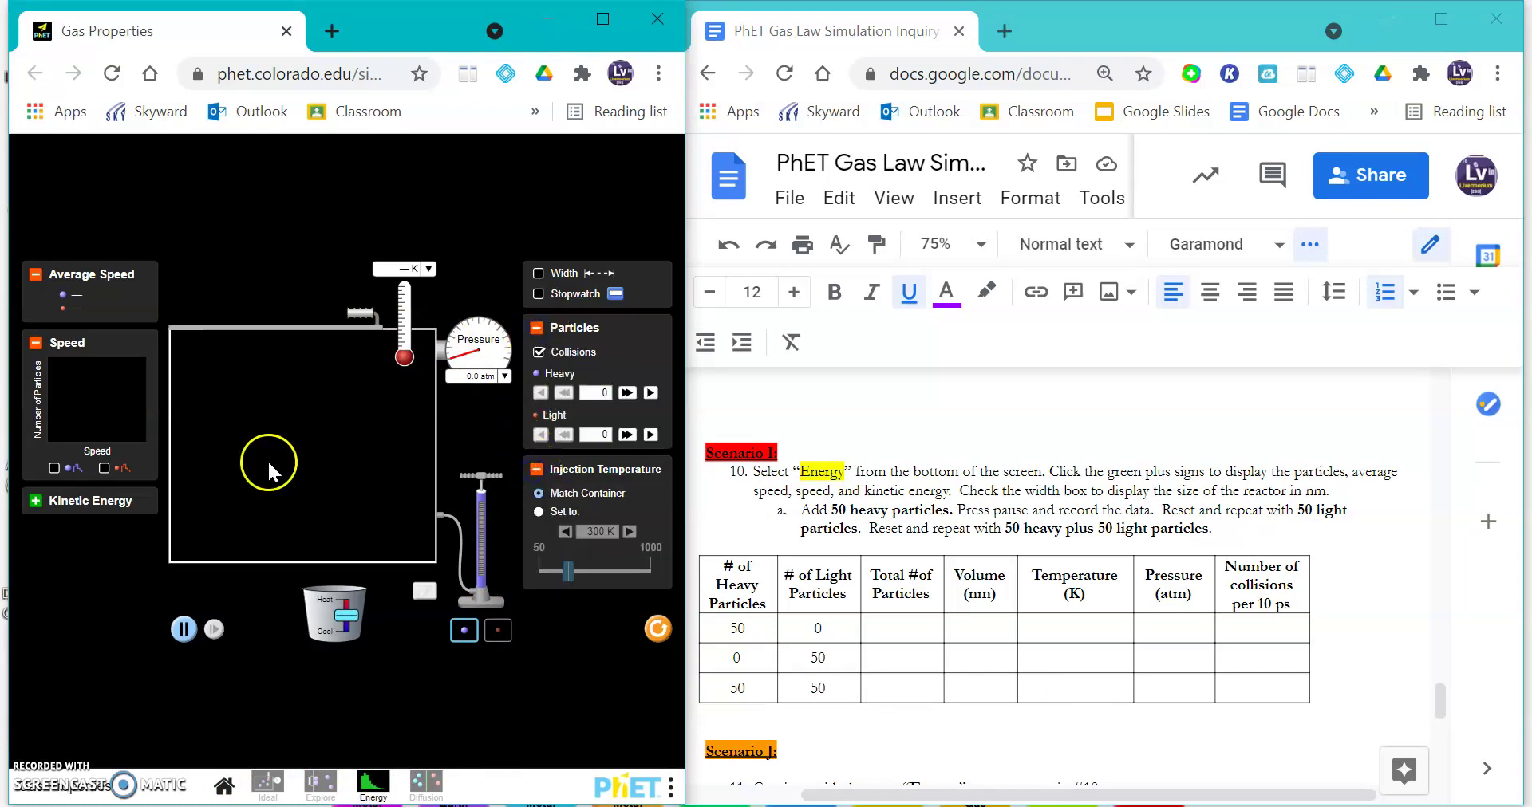
{"action": "left_click", "coordinate": [35, 500]}
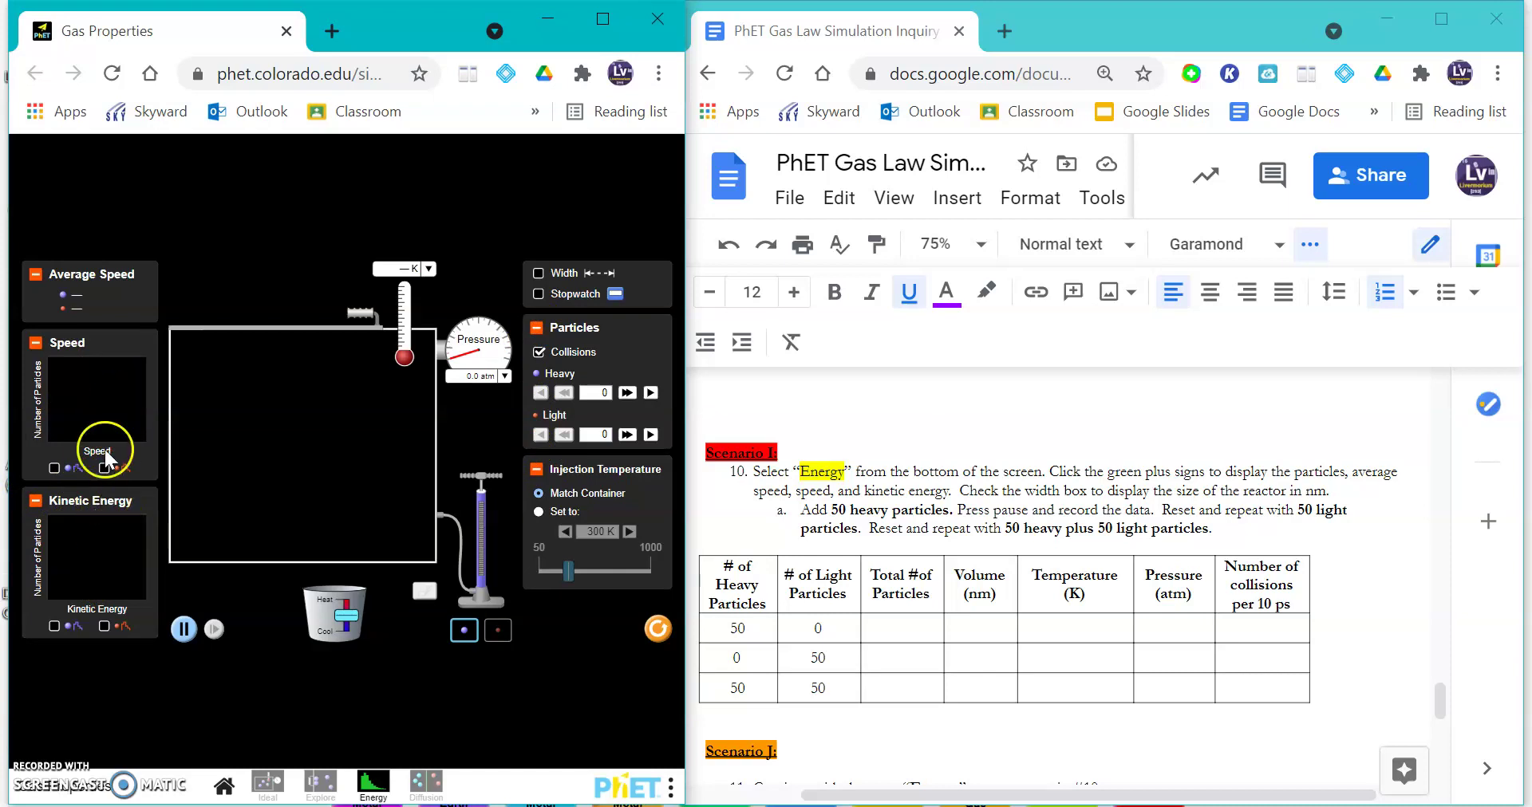
{"action": "left_click", "coordinate": [539, 272]}
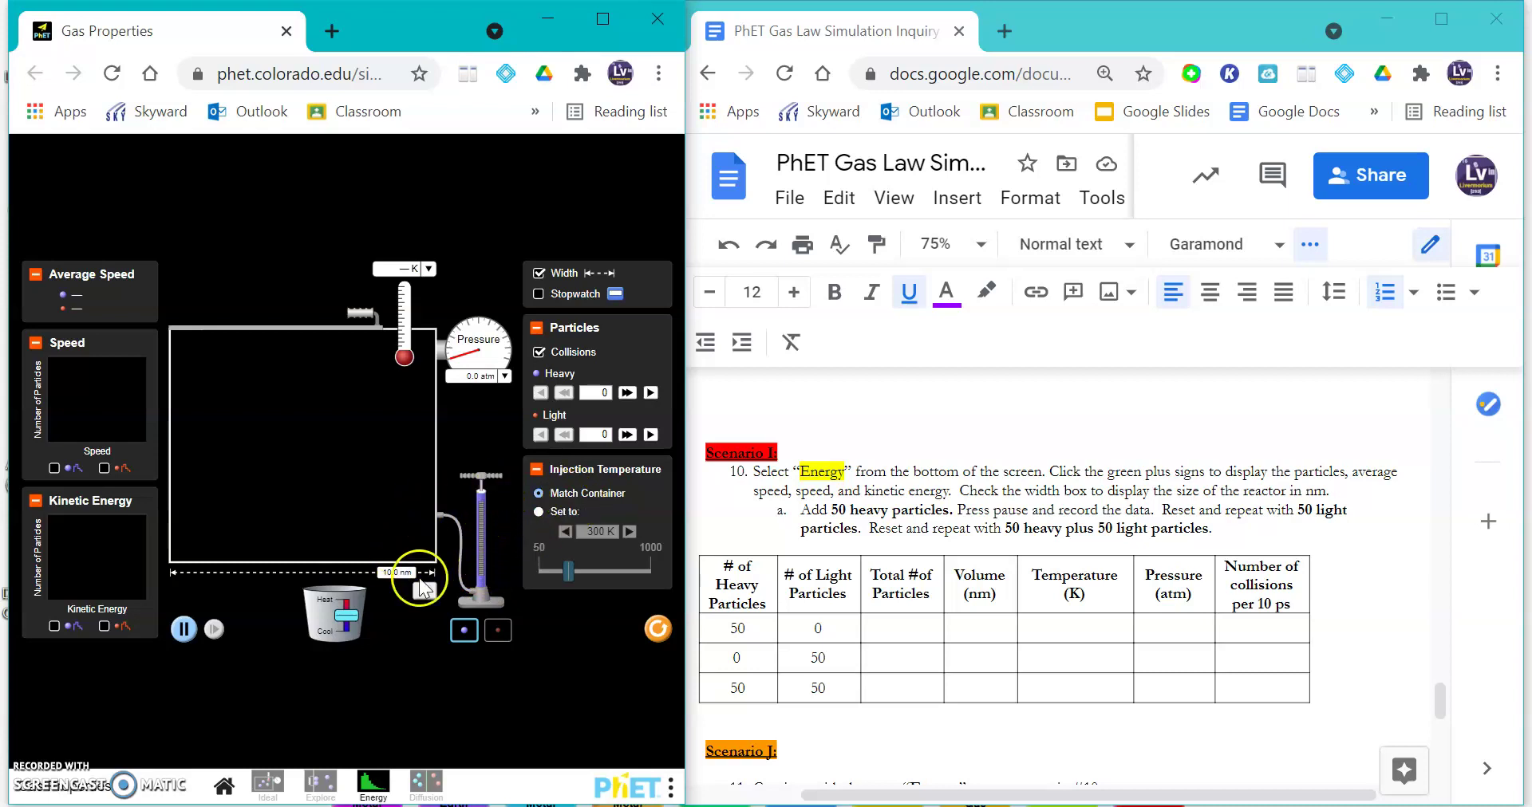
Try 50 heavy particles alone, then 50 light particles alone, resetting after each
{"action": "left_click", "coordinate": [628, 393]}
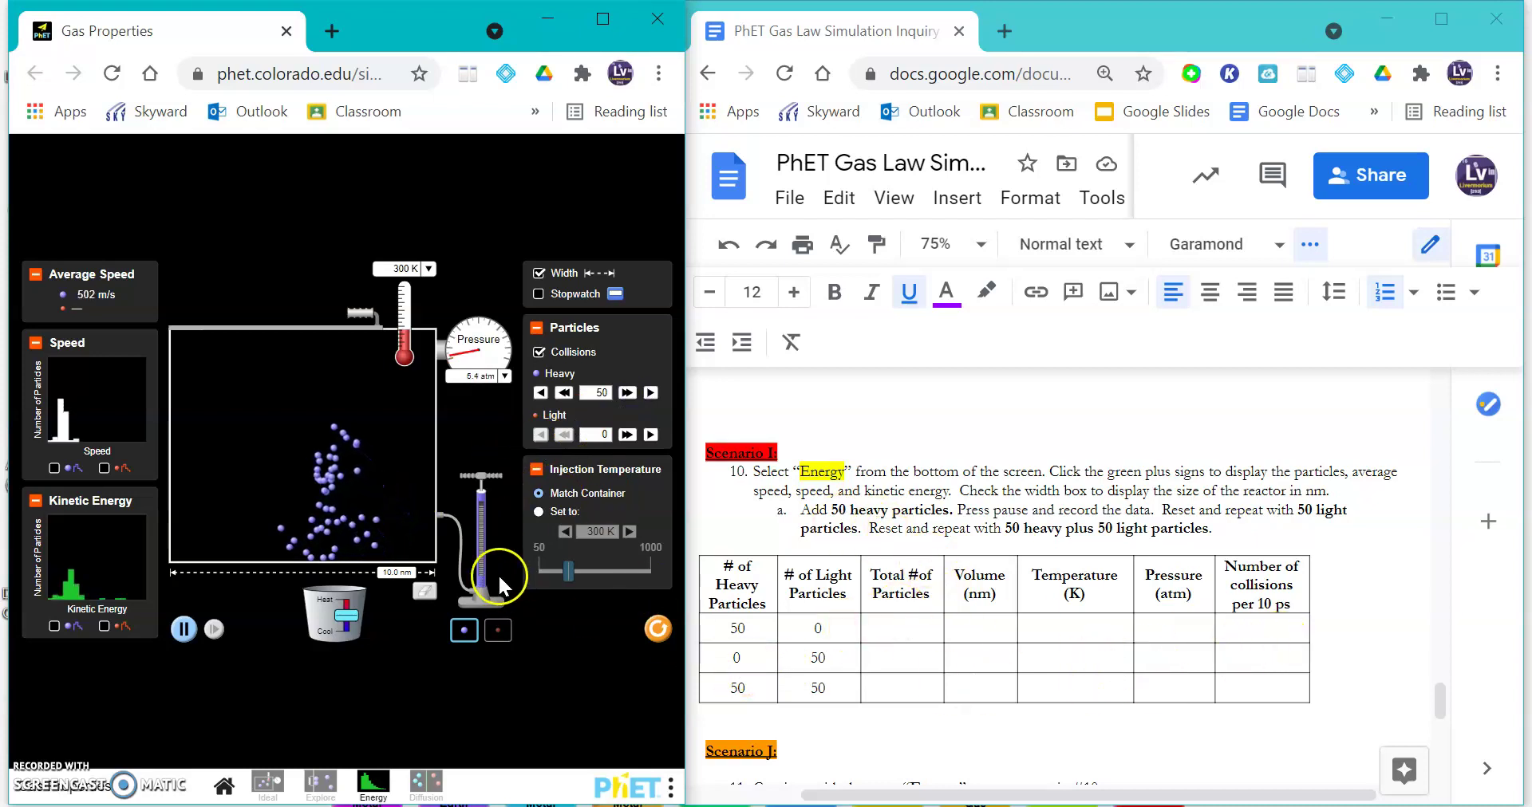
{"action": "left_click", "coordinate": [655, 629]}
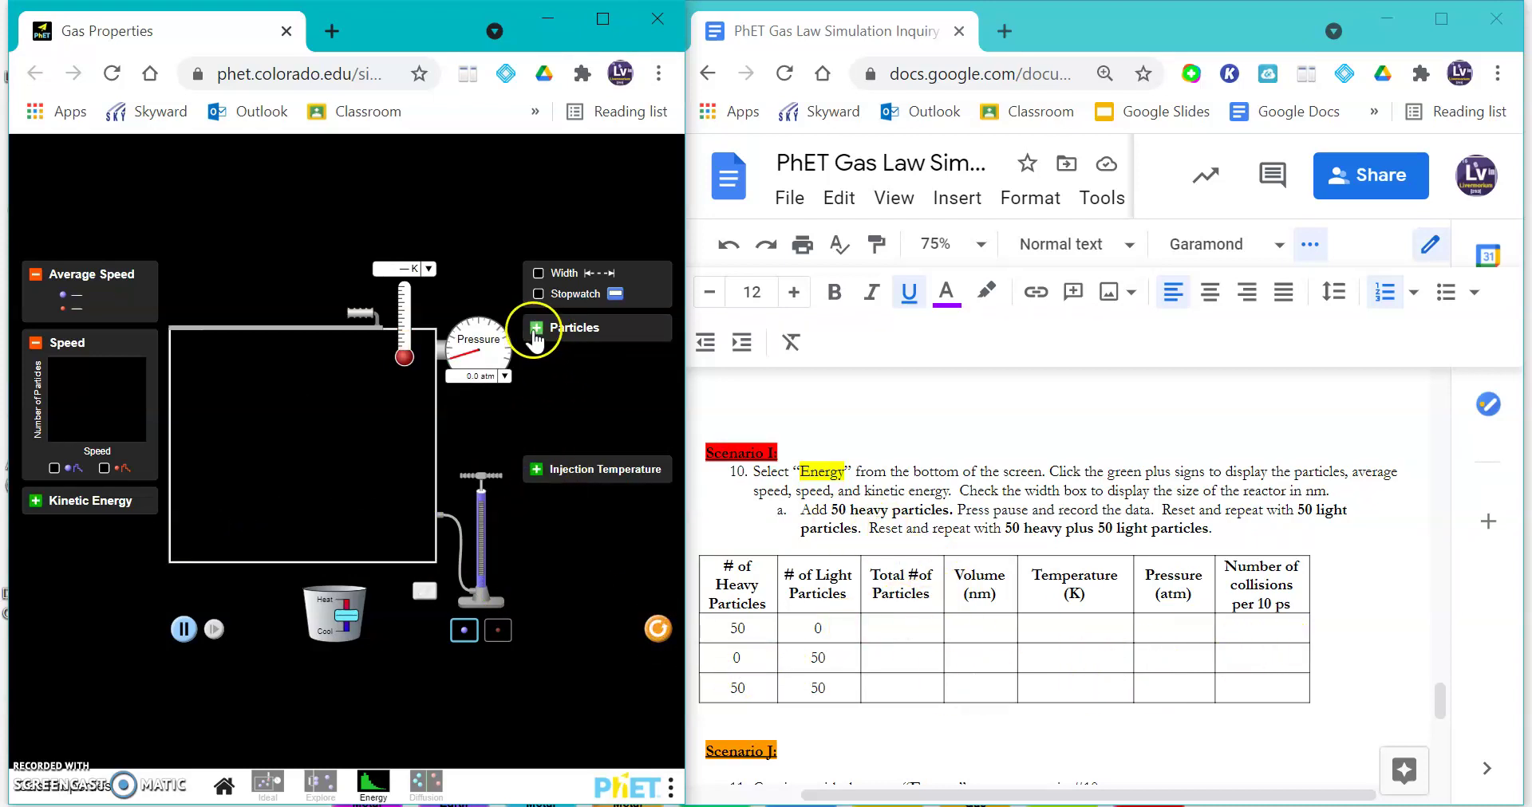
{"action": "left_click", "coordinate": [628, 434]}
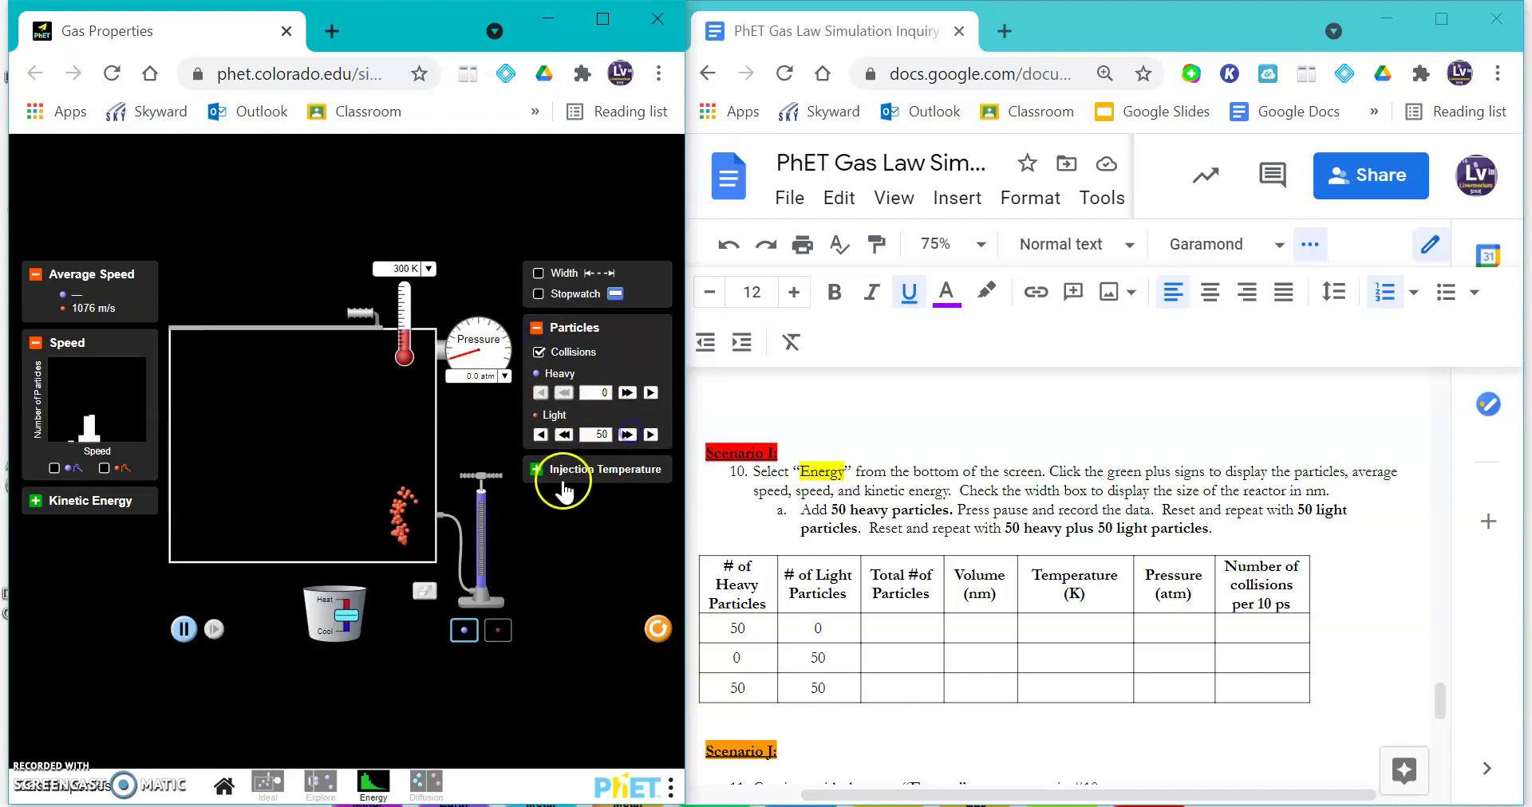
{"action": "left_click", "coordinate": [535, 470]}
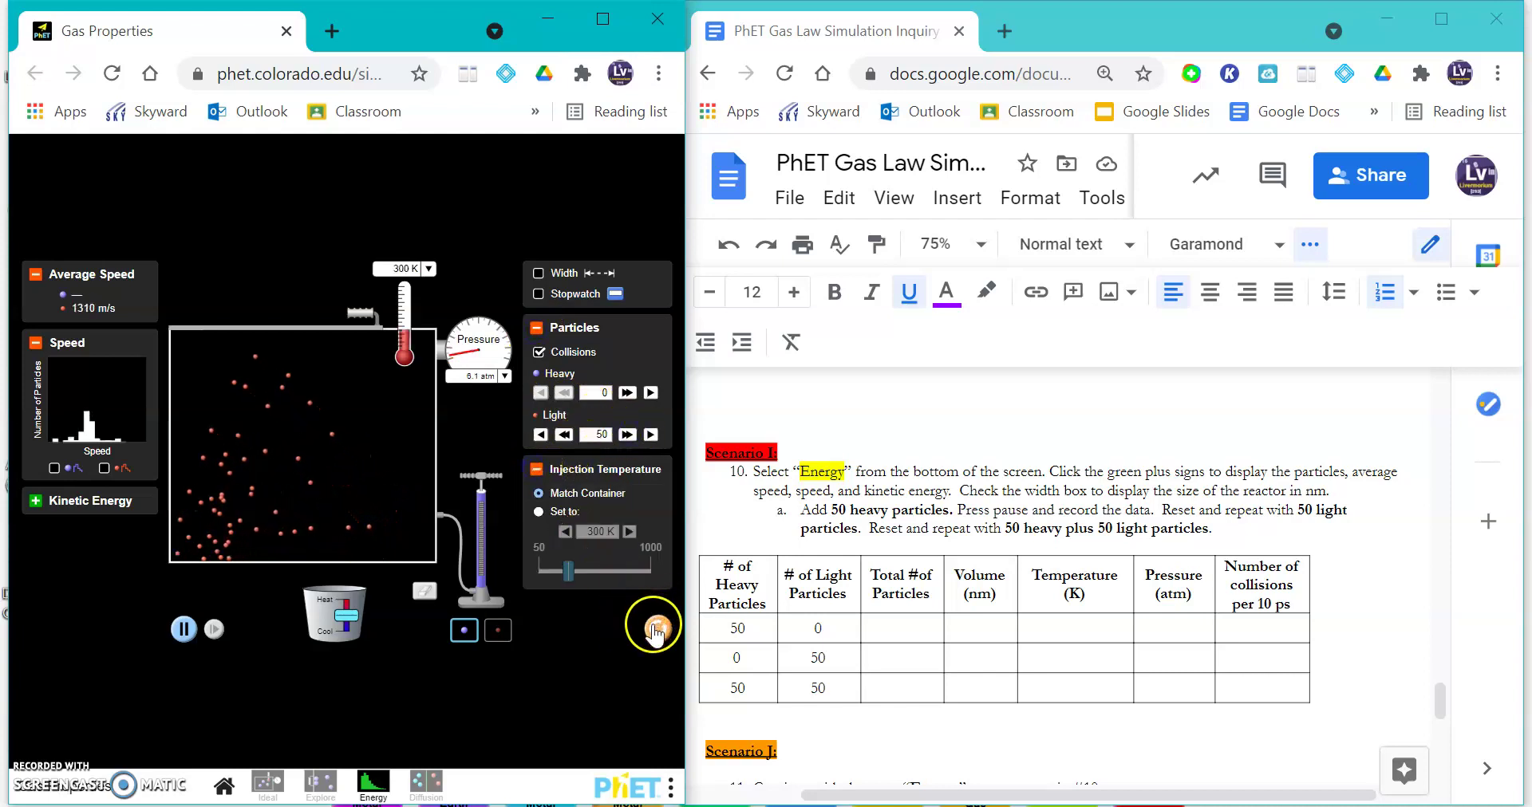
{"action": "left_click", "coordinate": [655, 629]}
Add 50 heavy and 50 light particles together
{"action": "left_click", "coordinate": [544, 339]}
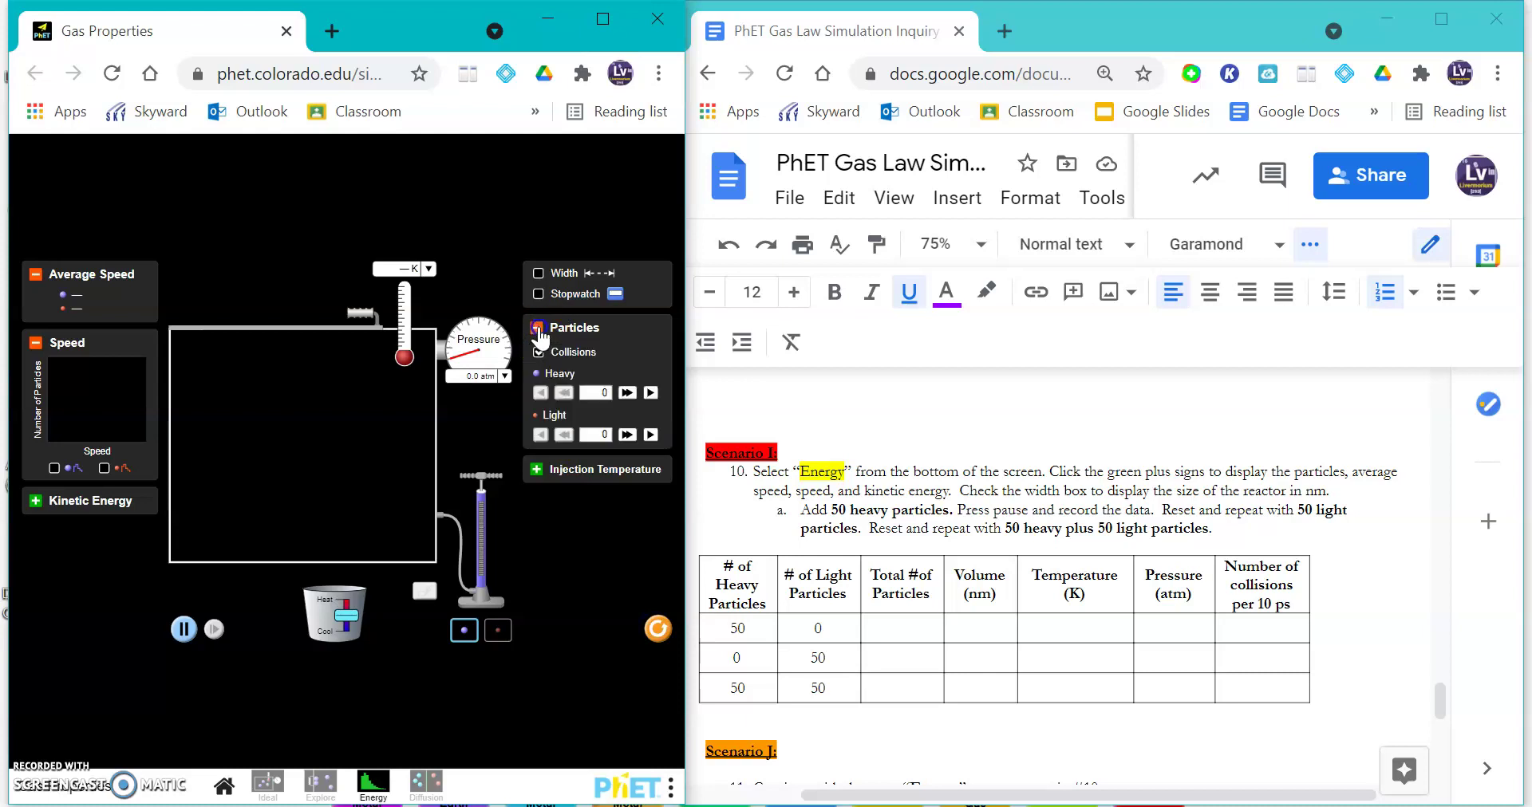
{"action": "left_click", "coordinate": [627, 393]}
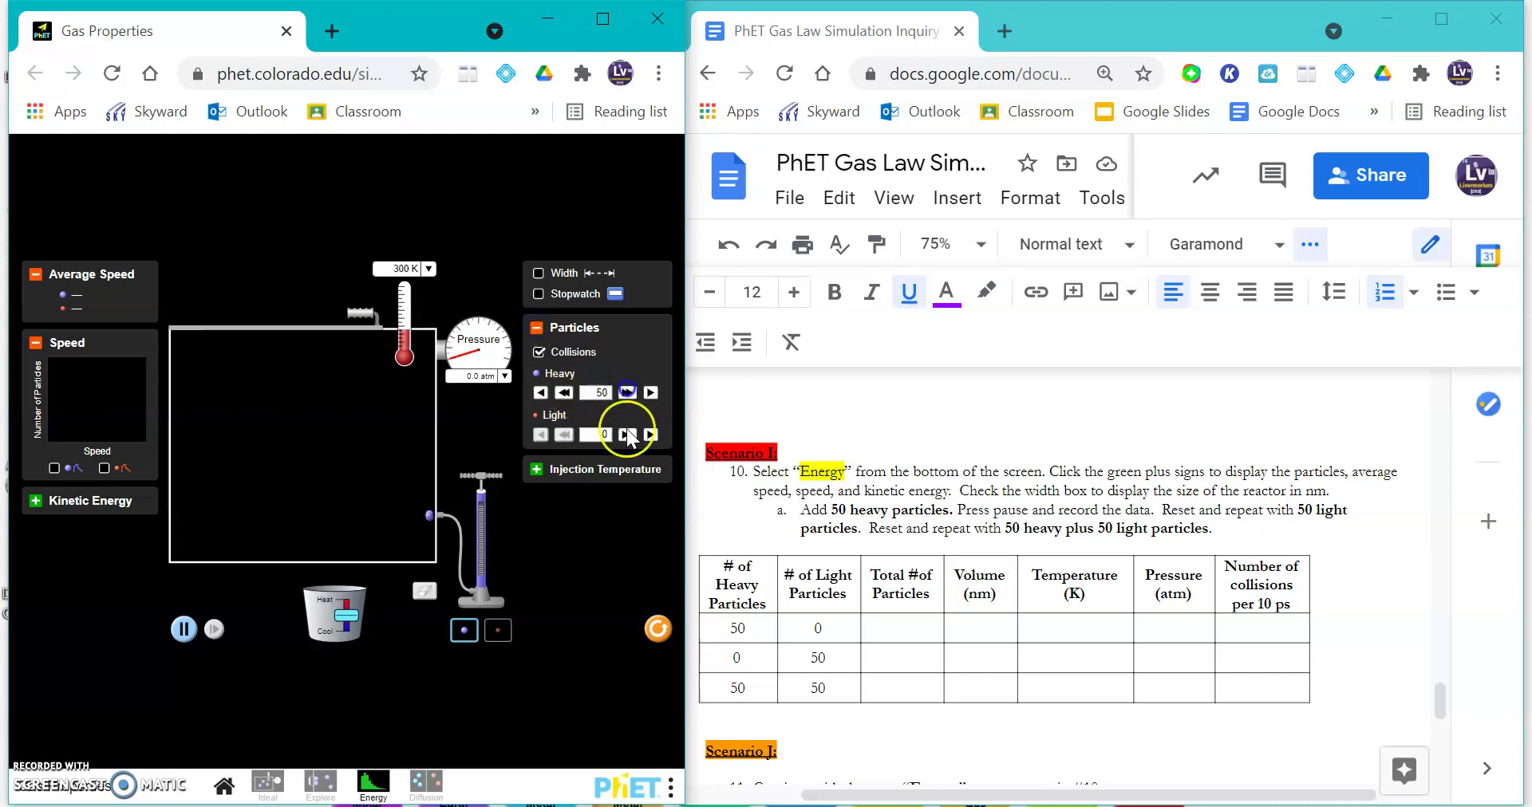
{"action": "left_click", "coordinate": [627, 434]}
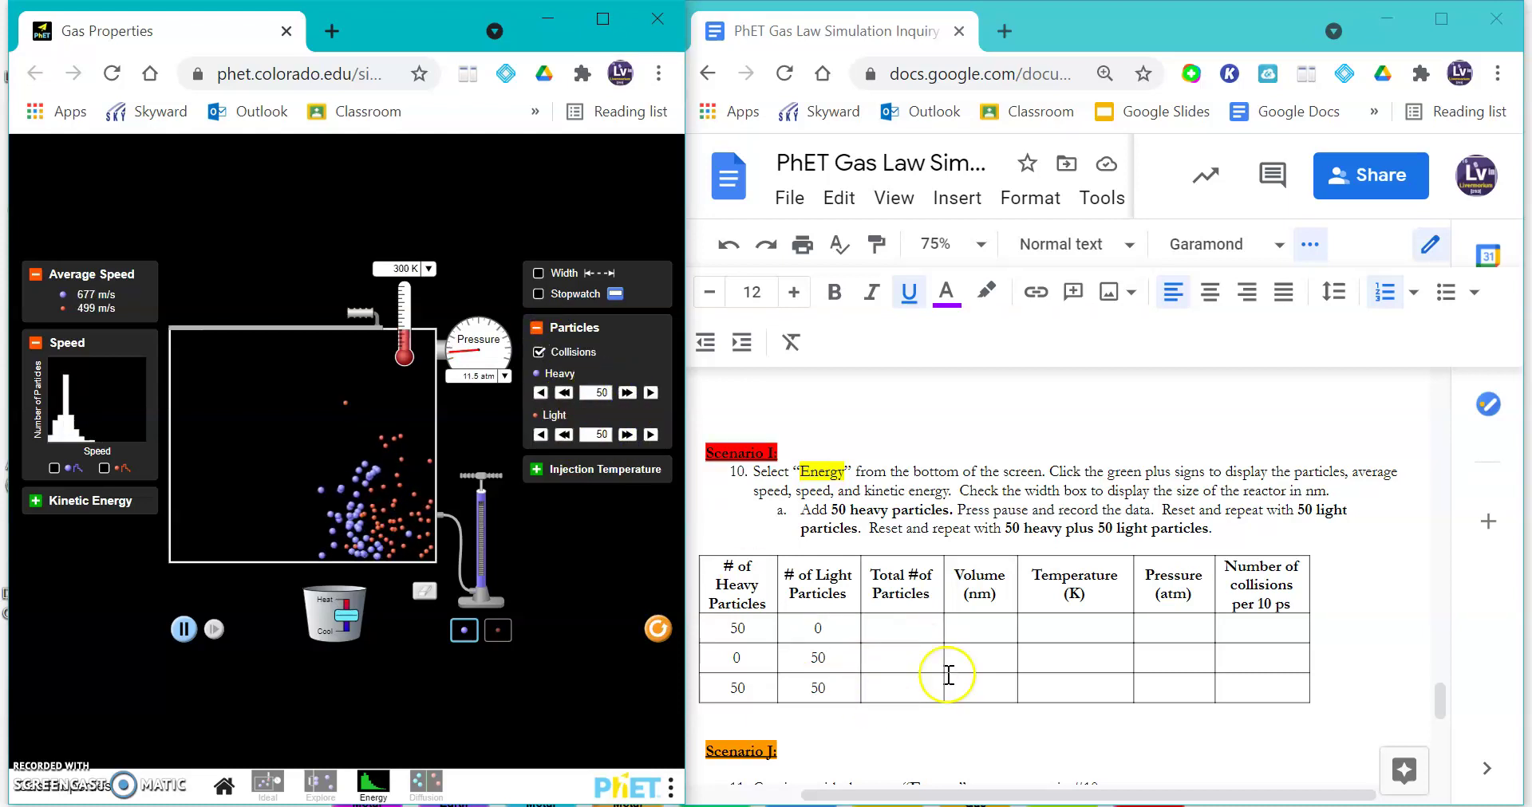
Scroll to the Concept Check and select the Direct and Inverse Relationship definitions
{"action": "scroll", "coordinate": [1128, 619], "scroll_direction": "down", "scroll_amount": 3}
{"action": "scroll", "coordinate": [1130, 619], "scroll_direction": "down", "scroll_amount": 3}
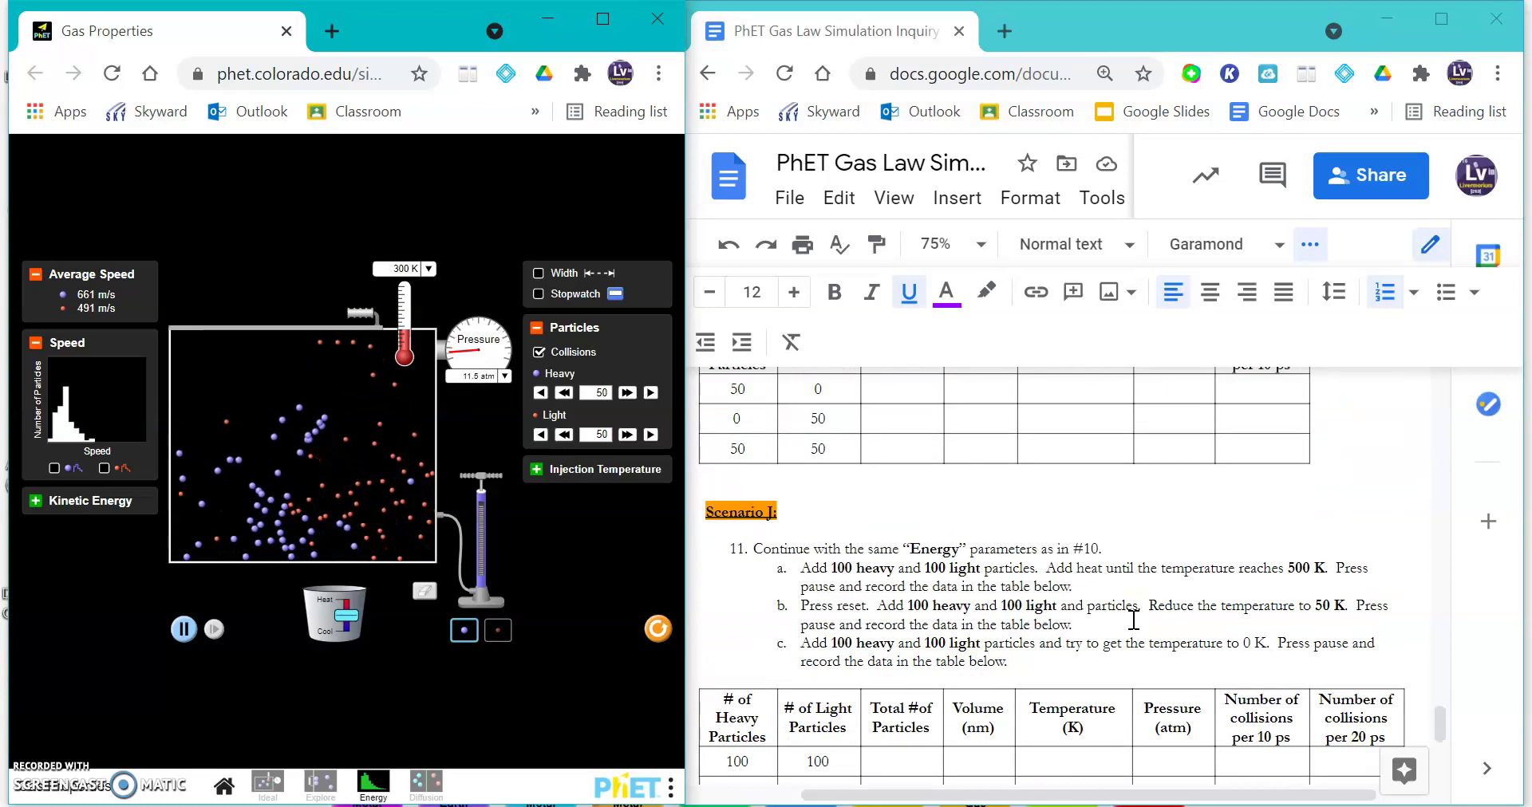
{"action": "scroll", "coordinate": [1133, 619], "scroll_direction": "down", "scroll_amount": 3}
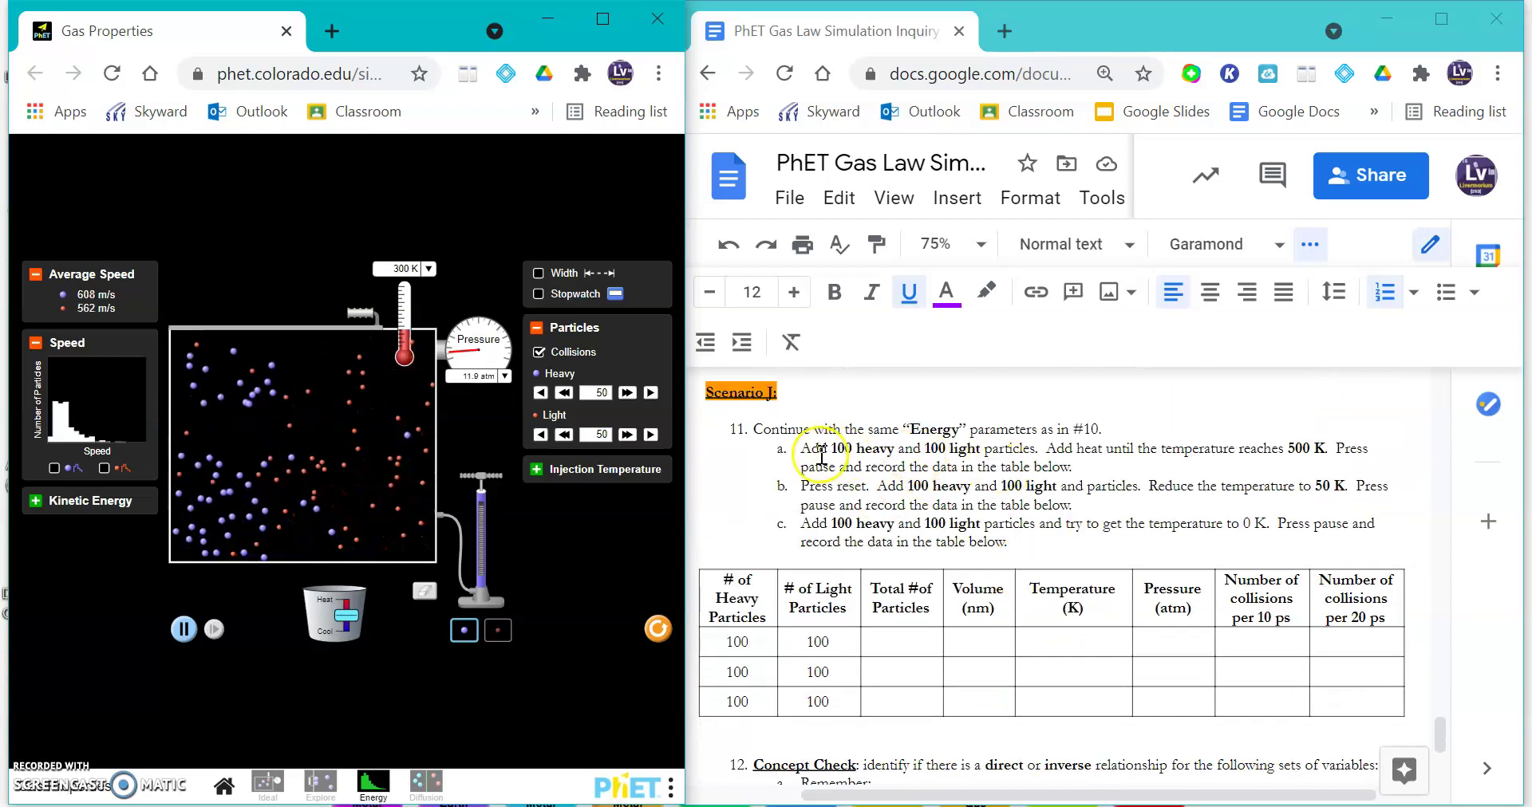
{"action": "left_click", "coordinate": [752, 641]}
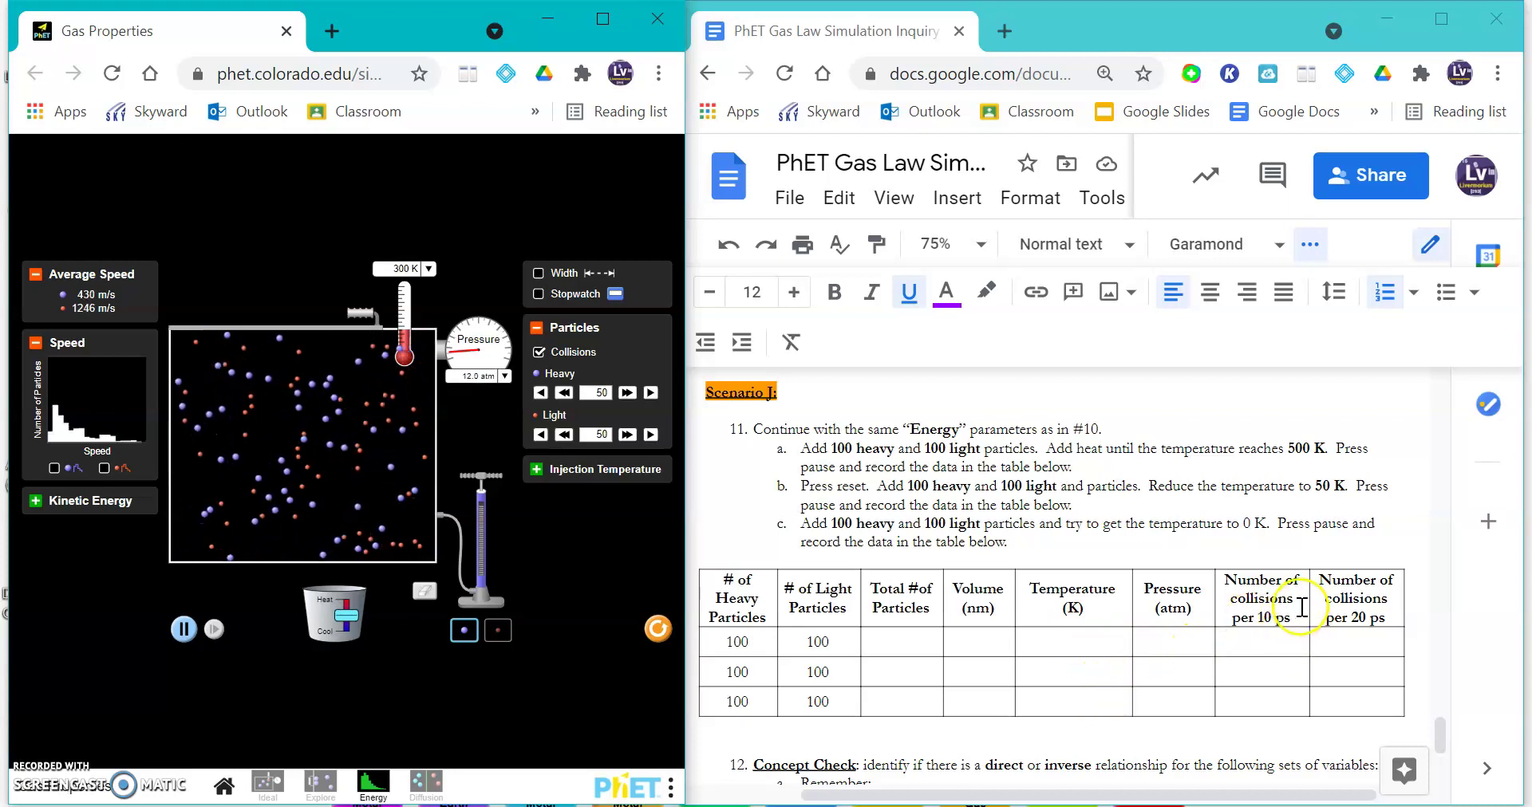
{"action": "scroll", "coordinate": [1126, 608], "scroll_direction": "down", "scroll_amount": 3}
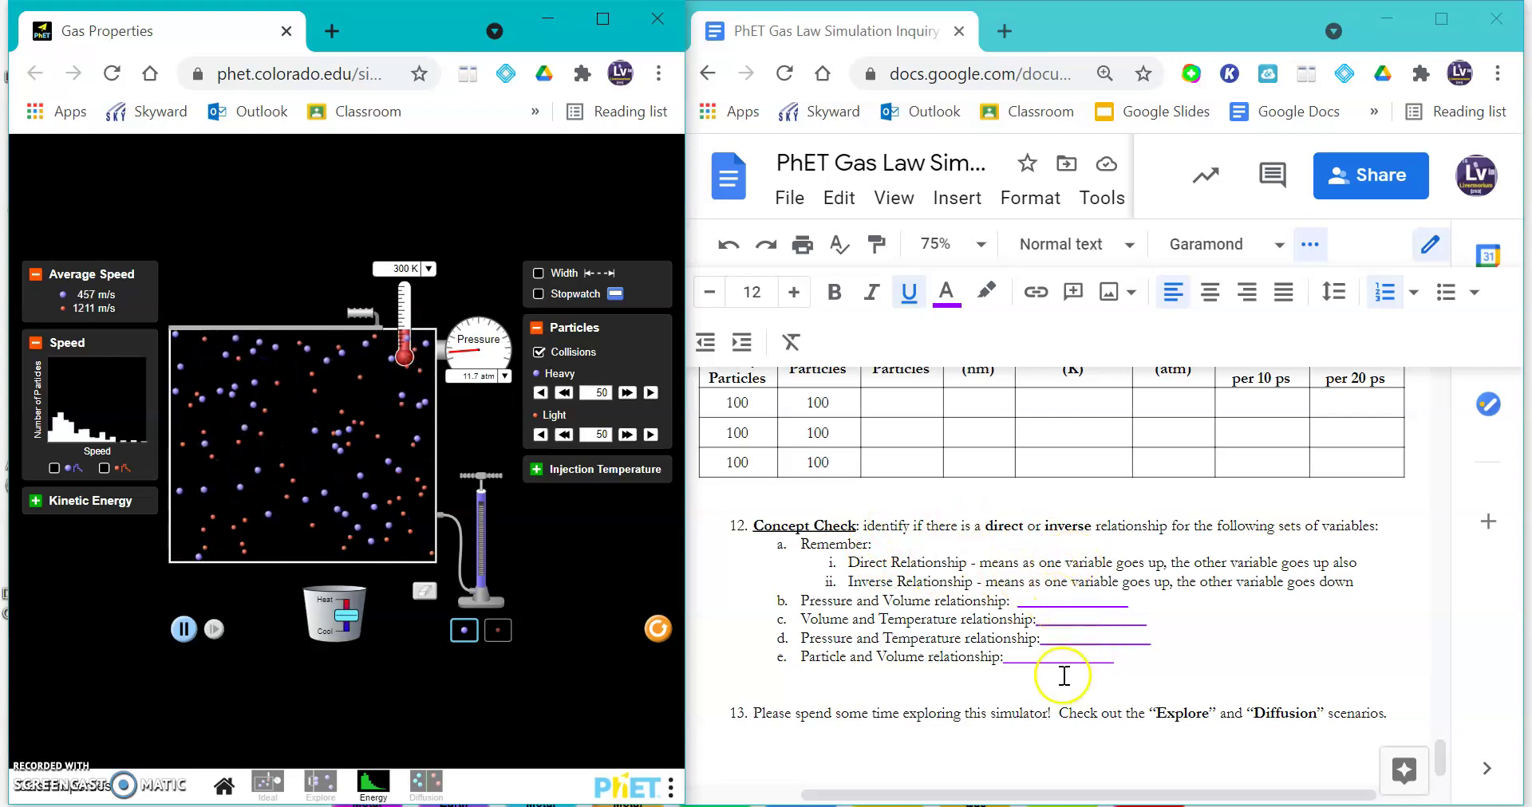
{"action": "left_click", "coordinate": [1066, 590]}
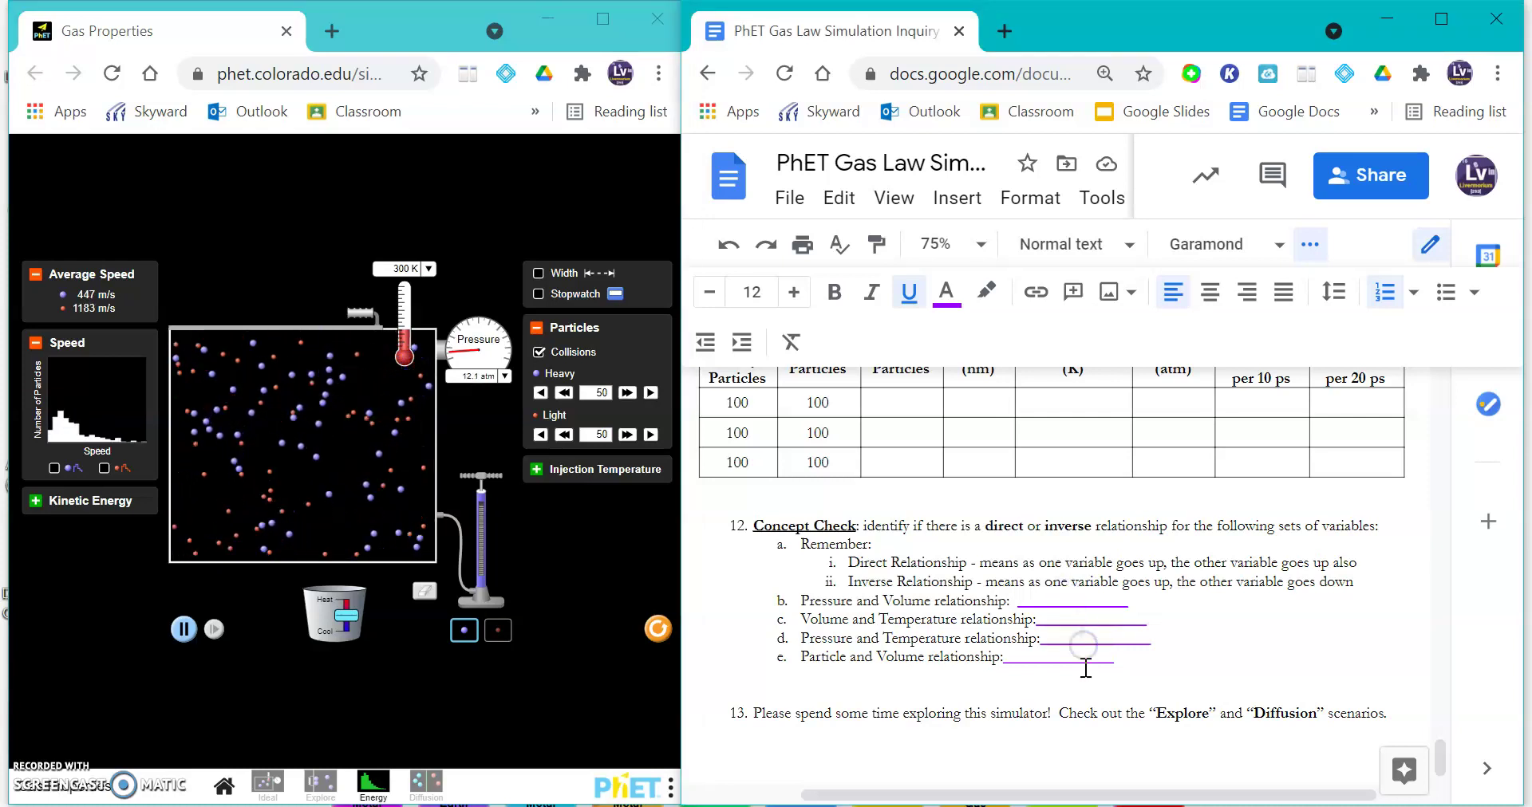
{"action": "left_click", "coordinate": [847, 563]}
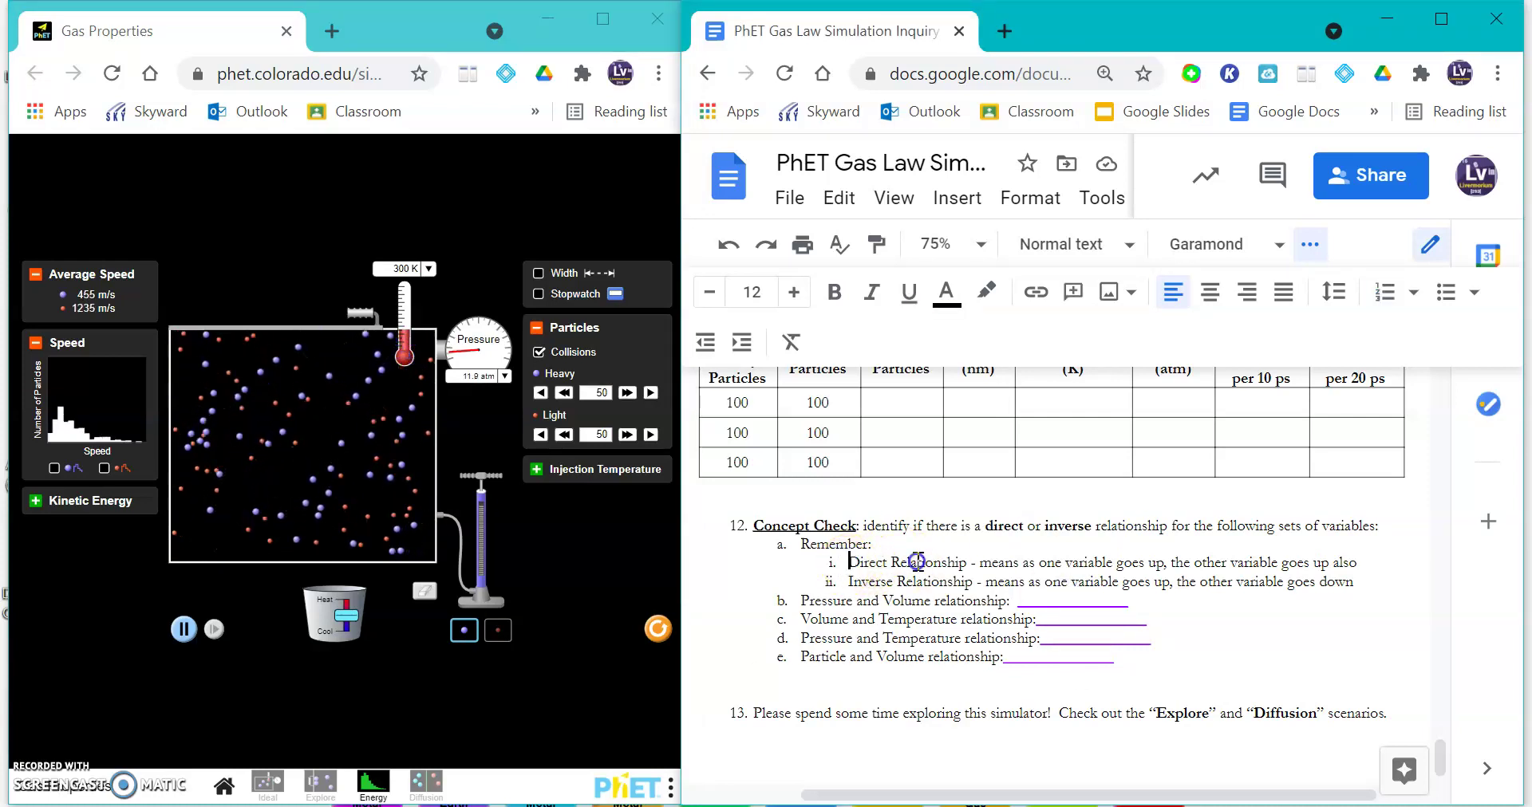
{"action": "left_click_drag", "start_coordinate": [917, 562], "coordinate": [1358, 588]}
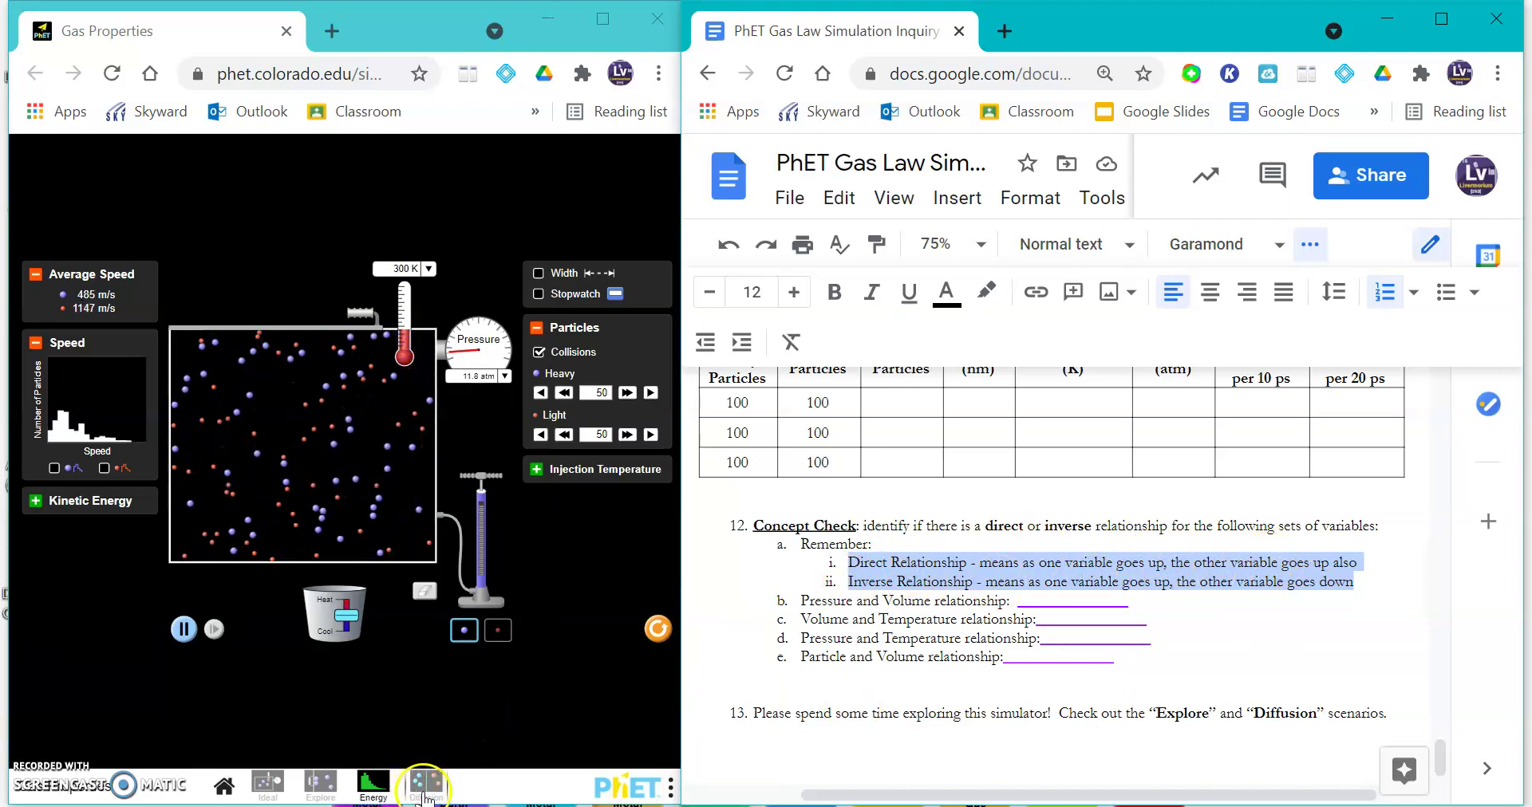
On Diffusion, show the stopwatch and set 10 blue particles at mass 32, radius 250 pm, with Data shown
{"action": "left_click", "coordinate": [323, 785]}
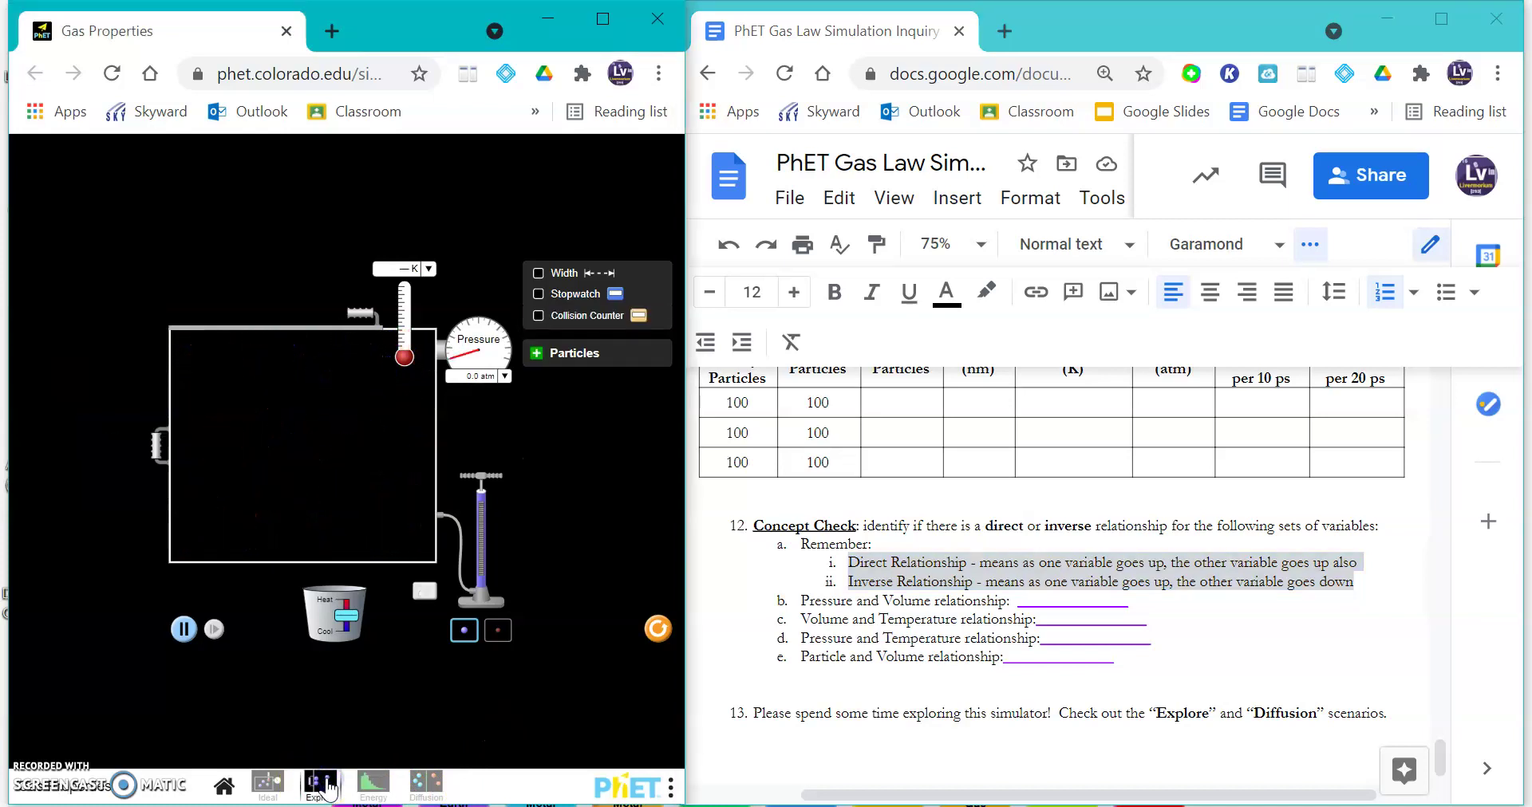
{"action": "left_click", "coordinate": [430, 788]}
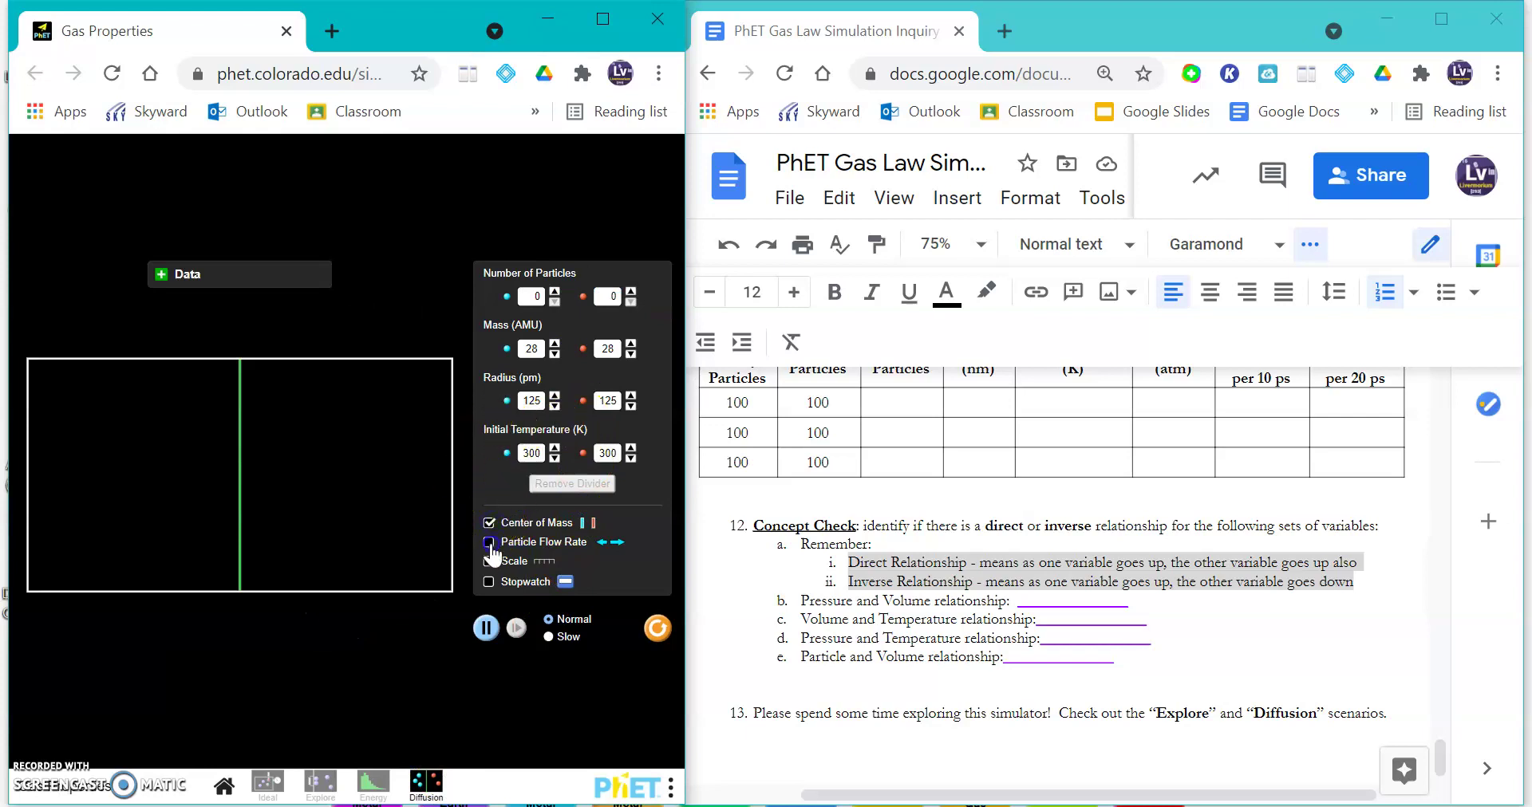
{"action": "left_click", "coordinate": [488, 582]}
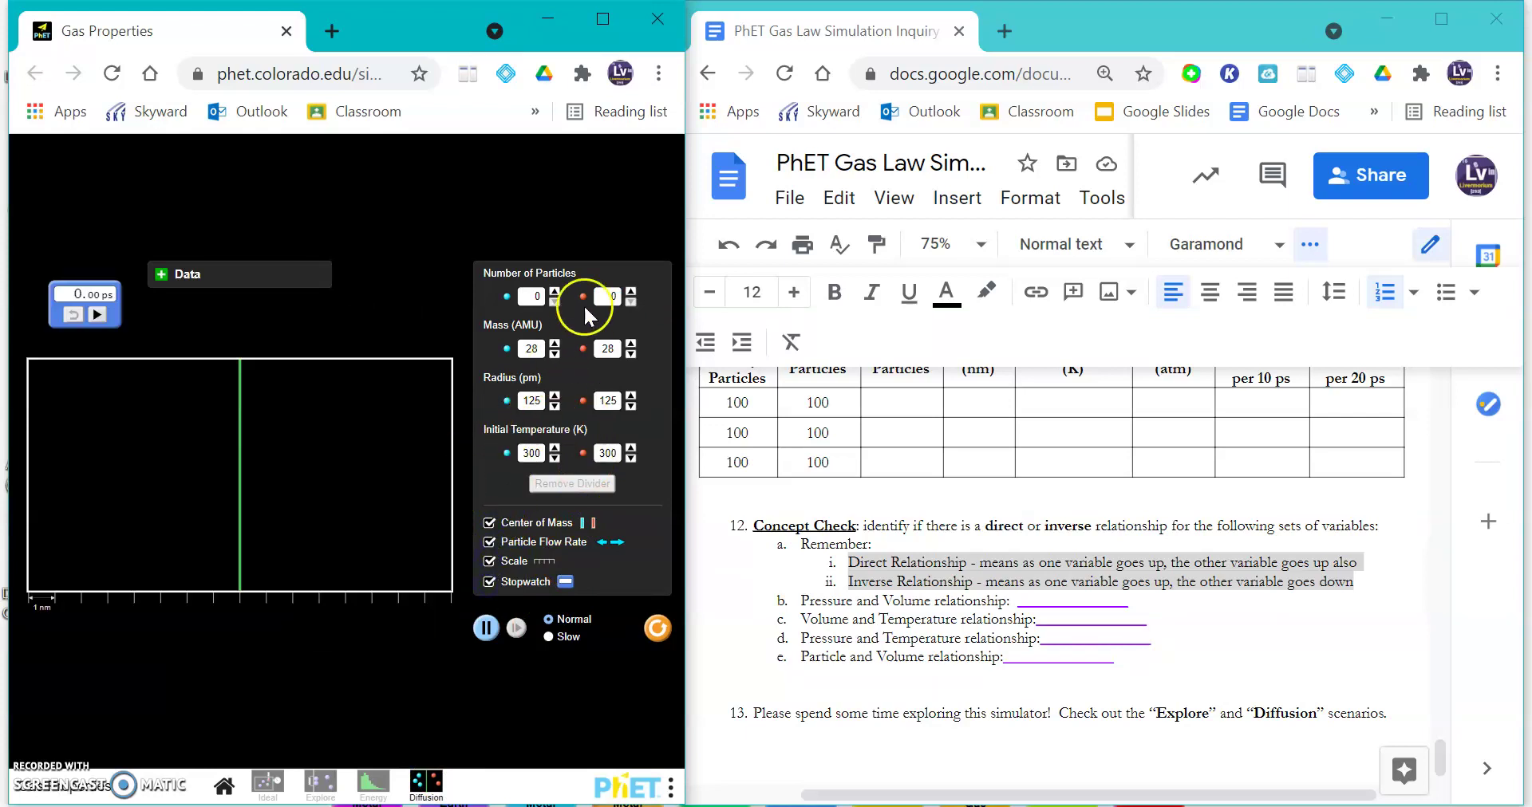
{"action": "left_click", "coordinate": [555, 289]}
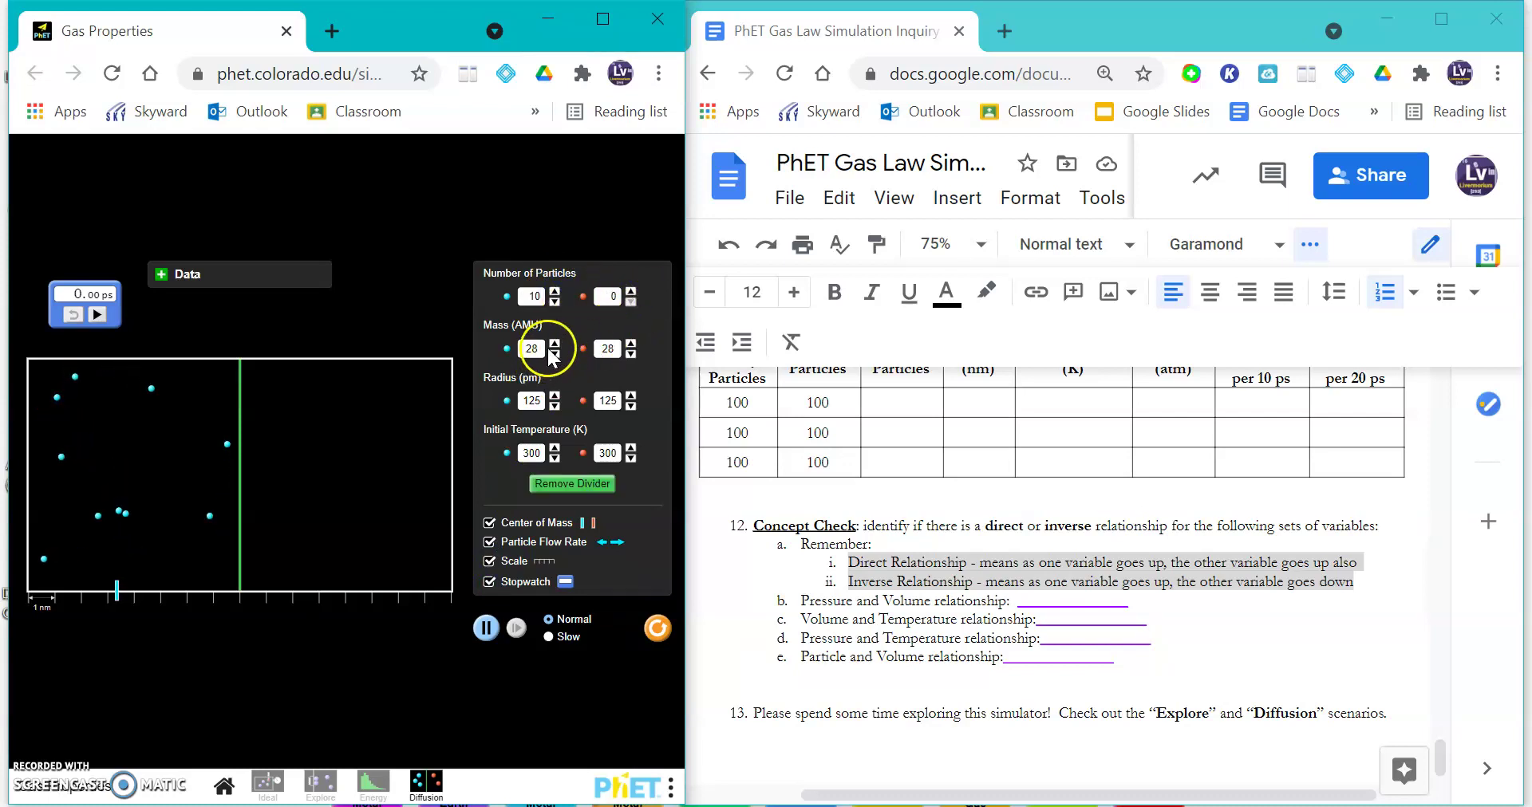
{"action": "left_click", "coordinate": [554, 344]}
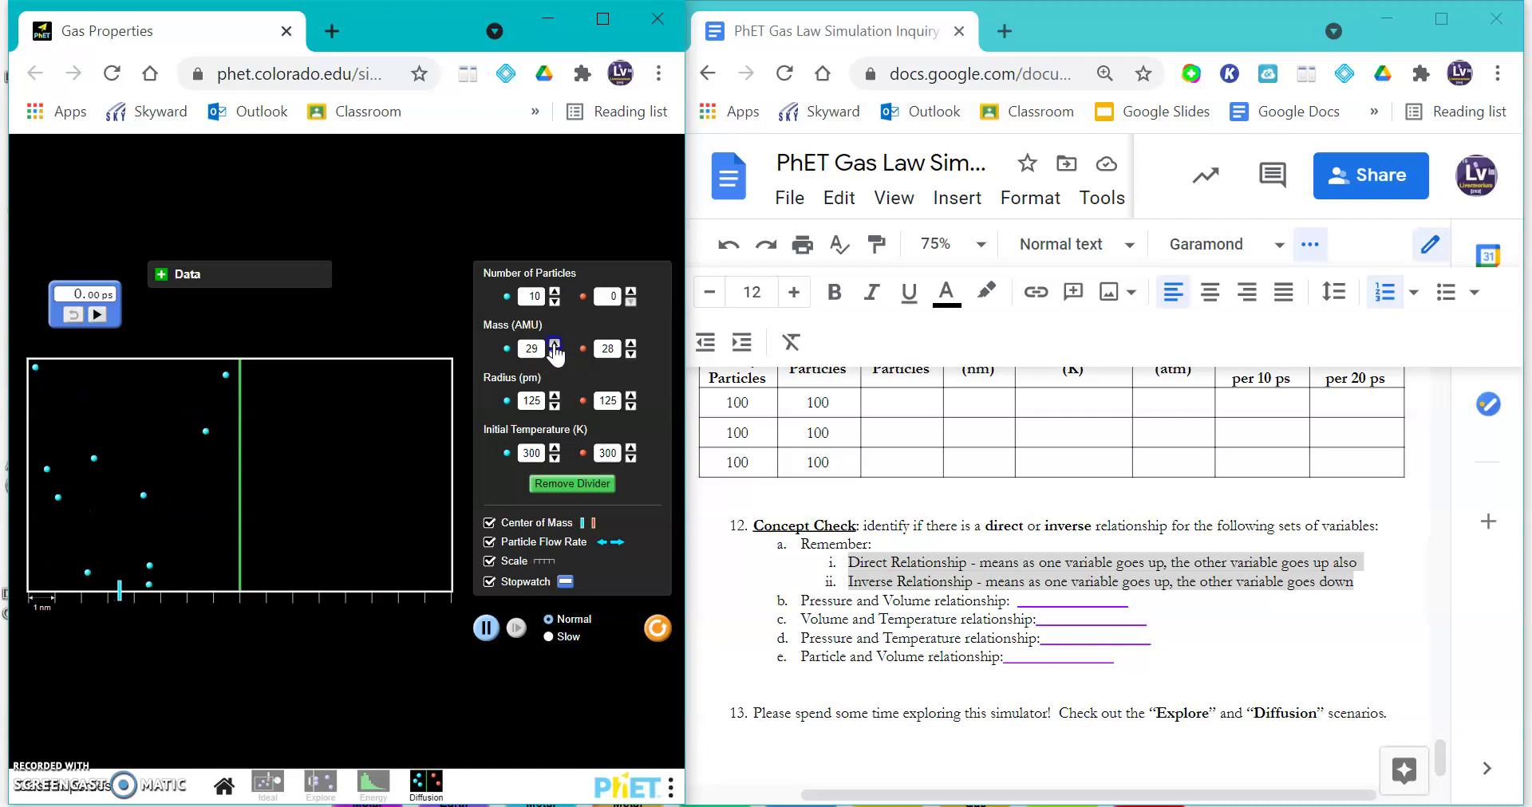
{"action": "left_click", "coordinate": [554, 345]}
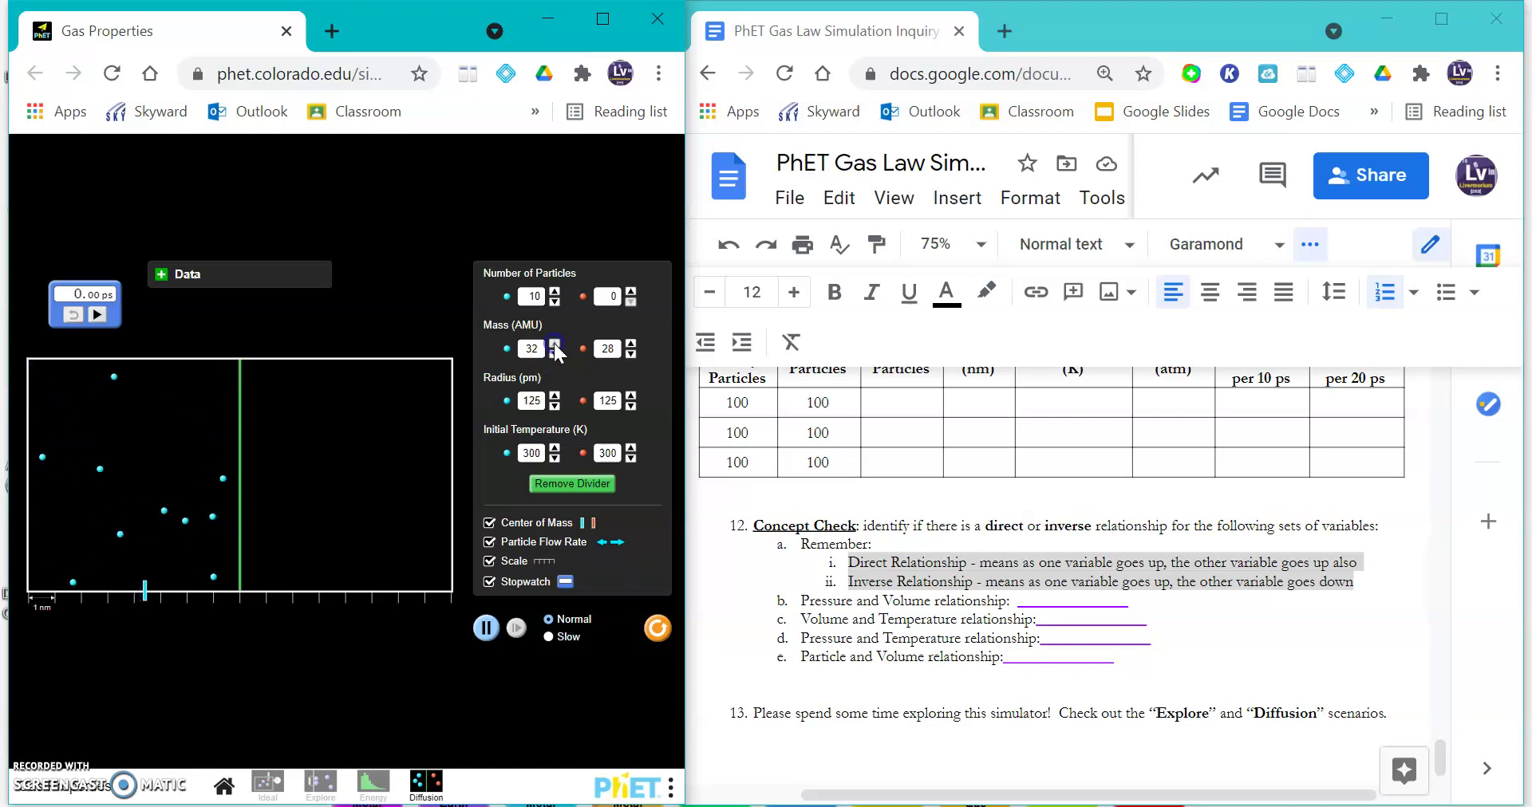
{"action": "left_click", "coordinate": [554, 397]}
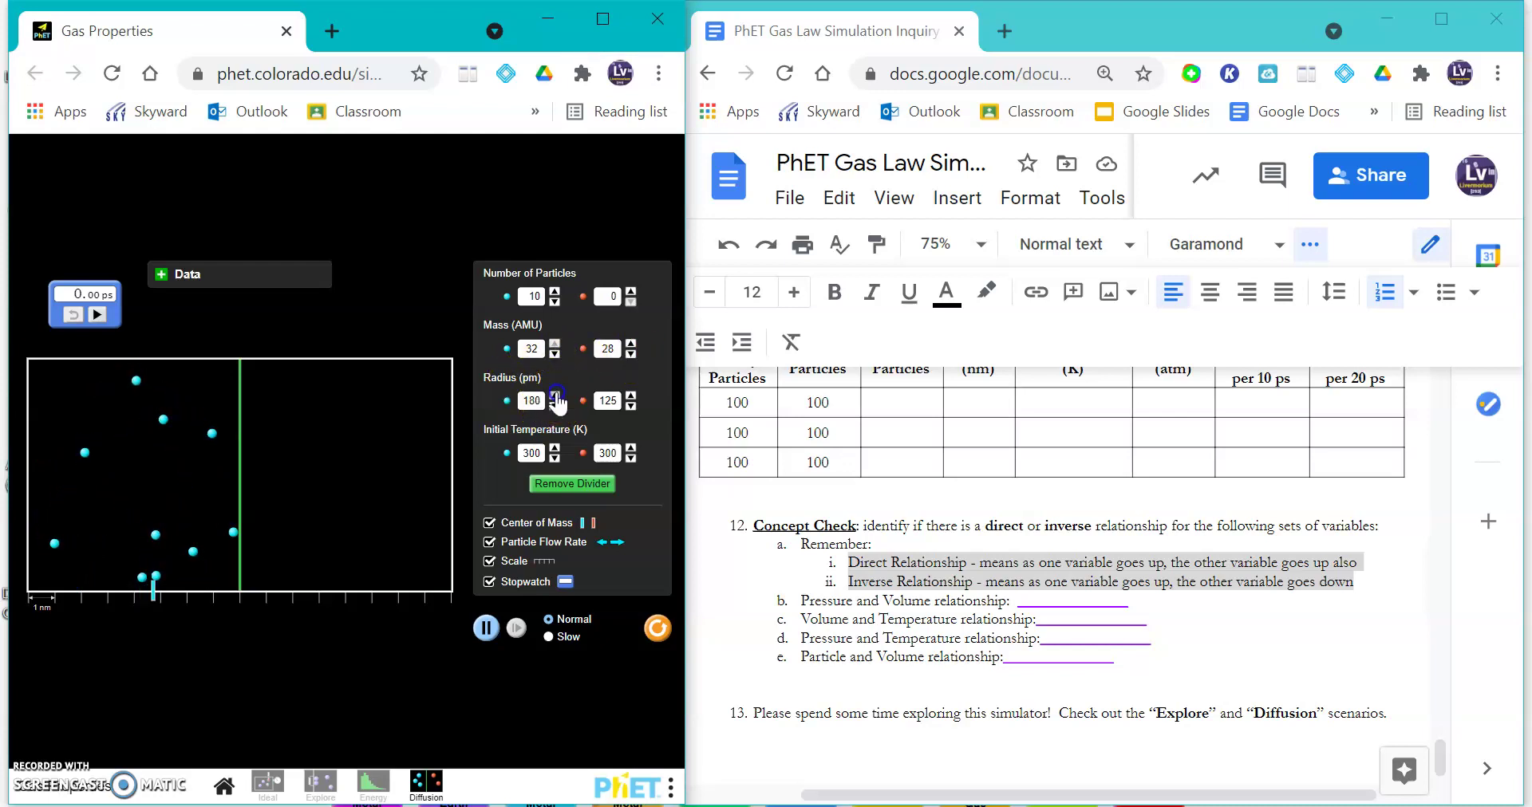
{"action": "left_click_drag", "start_coordinate": [556, 396], "coordinate": [558, 399]}
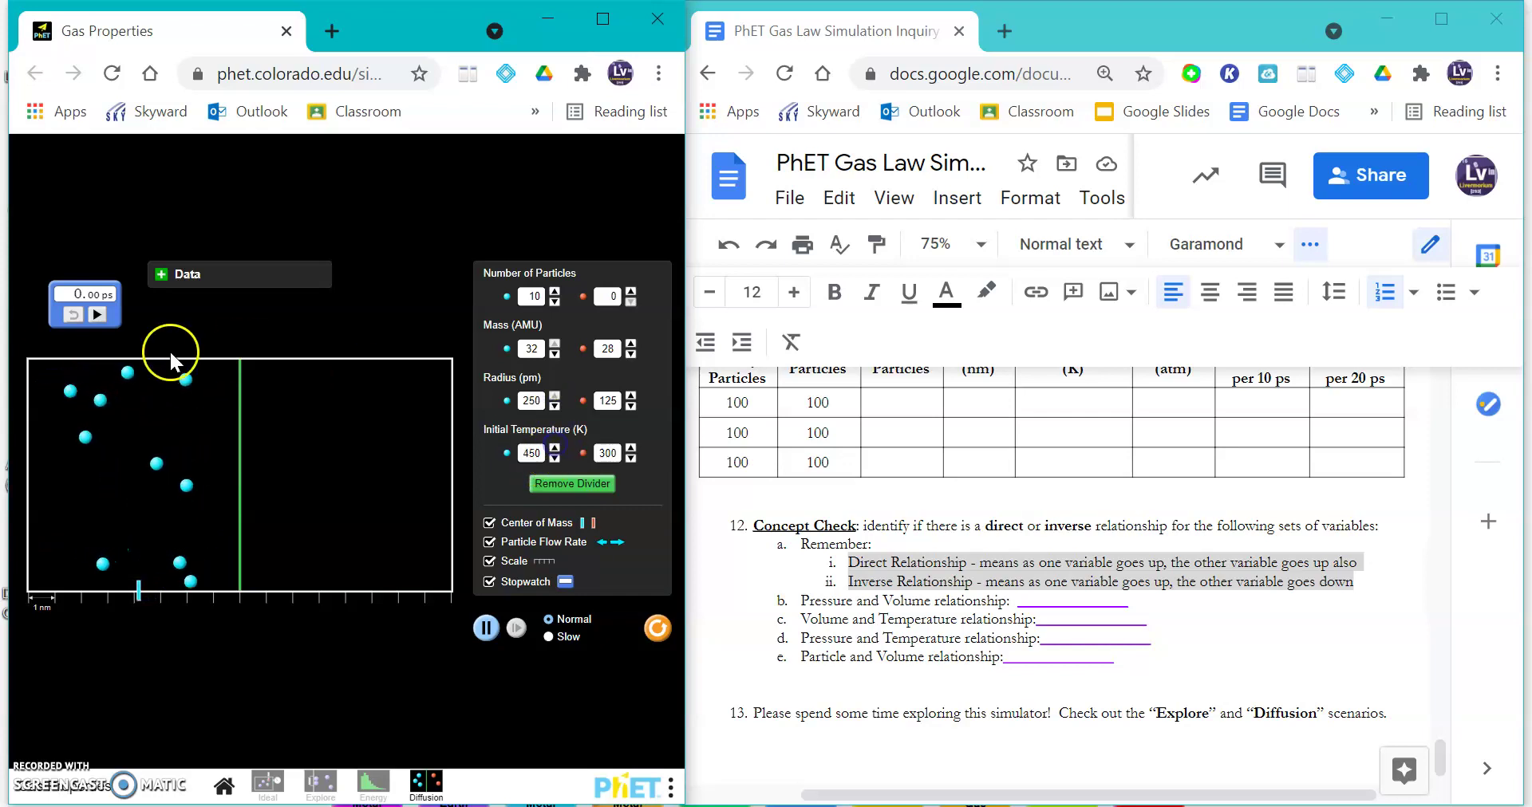
{"action": "left_click", "coordinate": [164, 283]}
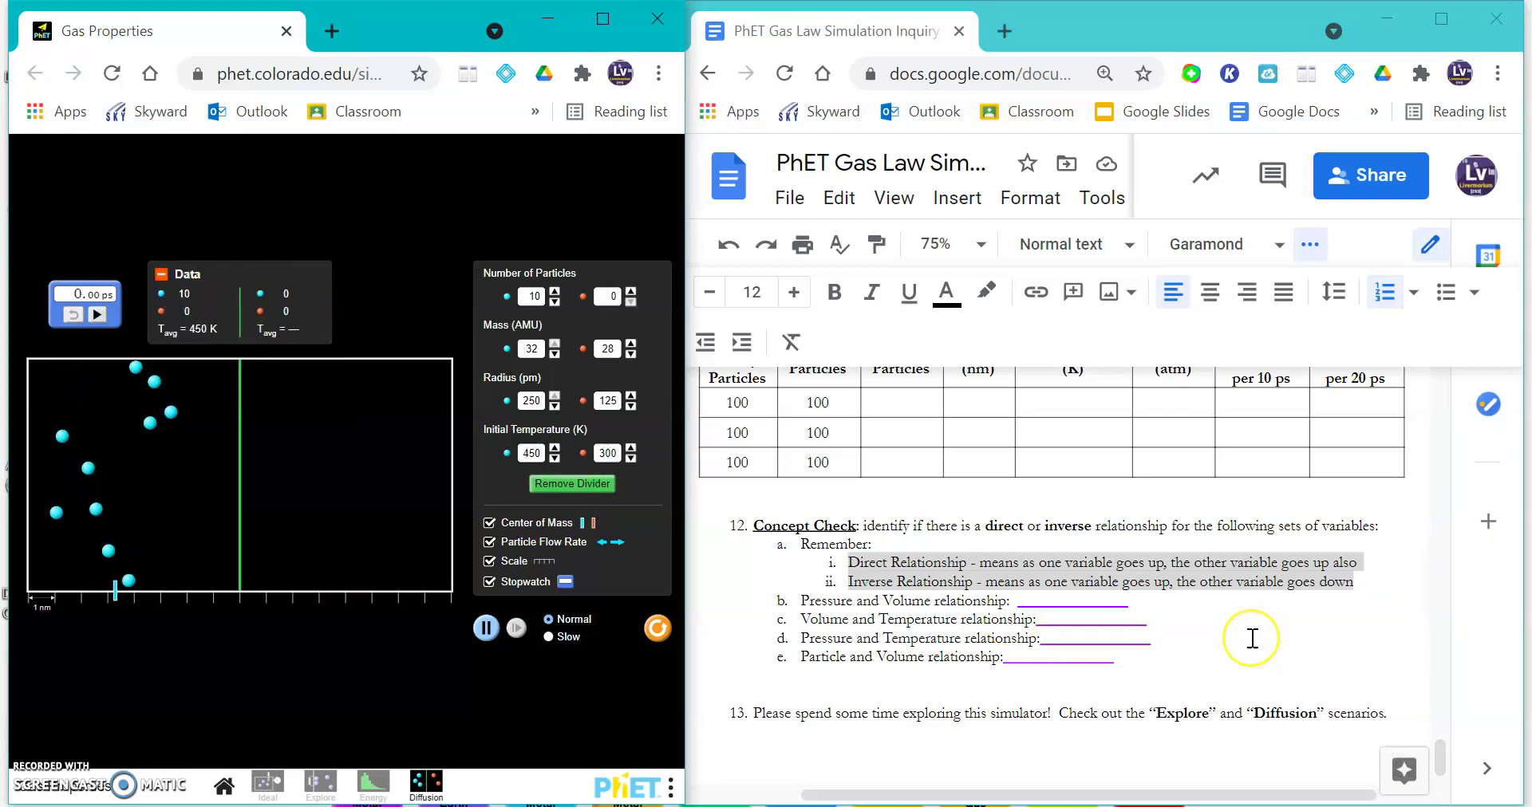